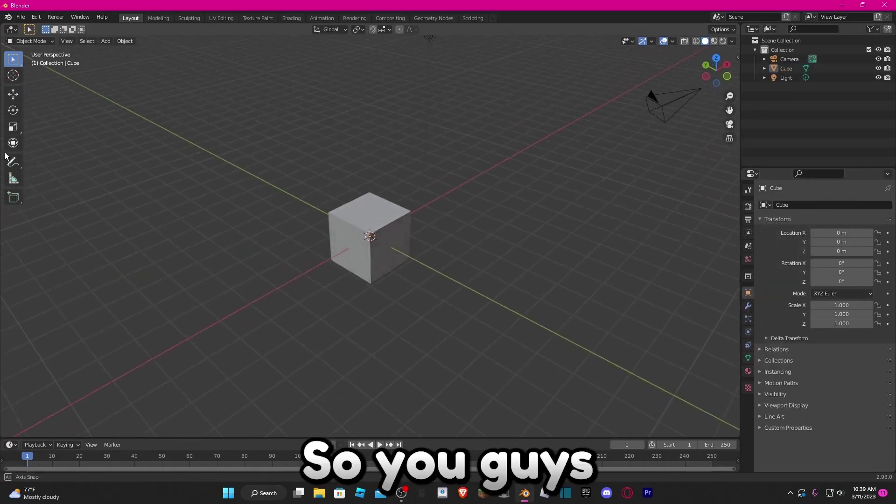
middle_drag(5, 152, 164, 159)
middle_drag(275, 166, 211, 144)
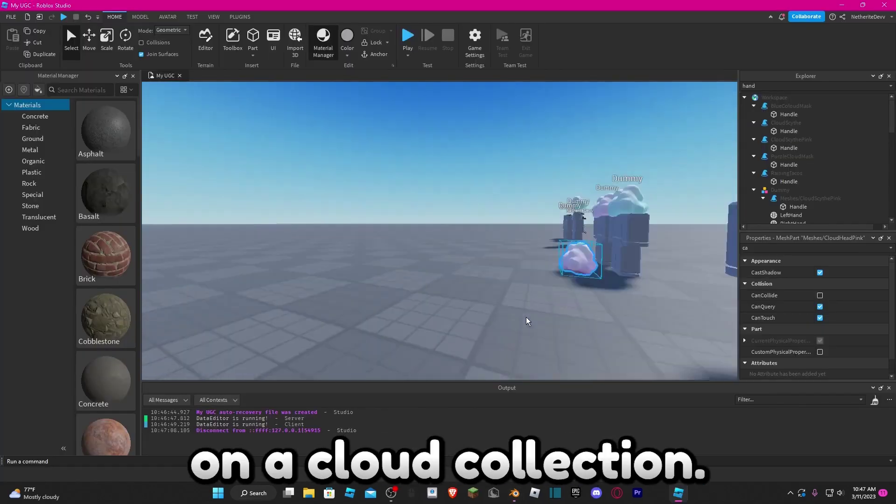
key(w)
right_drag(527, 321, 526, 317)
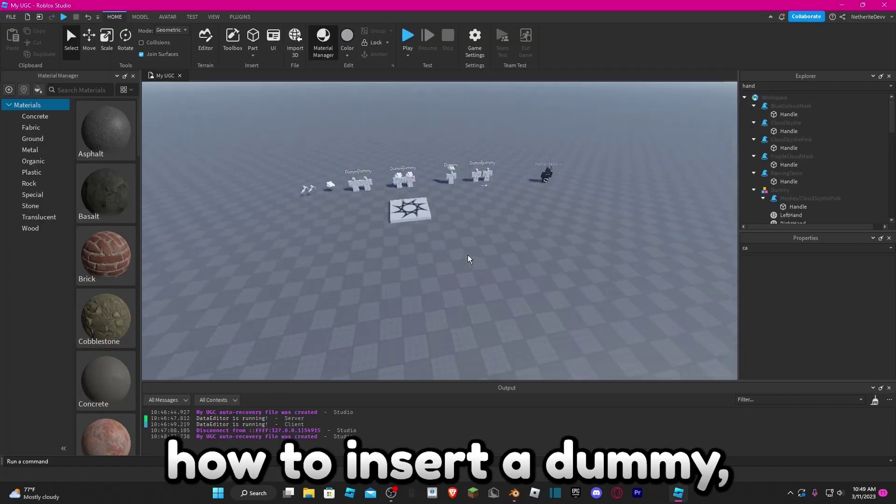
Insert an R15 Block Rig dummy into the workspace with the Rig Builder
right_drag(467, 254, 422, 248)
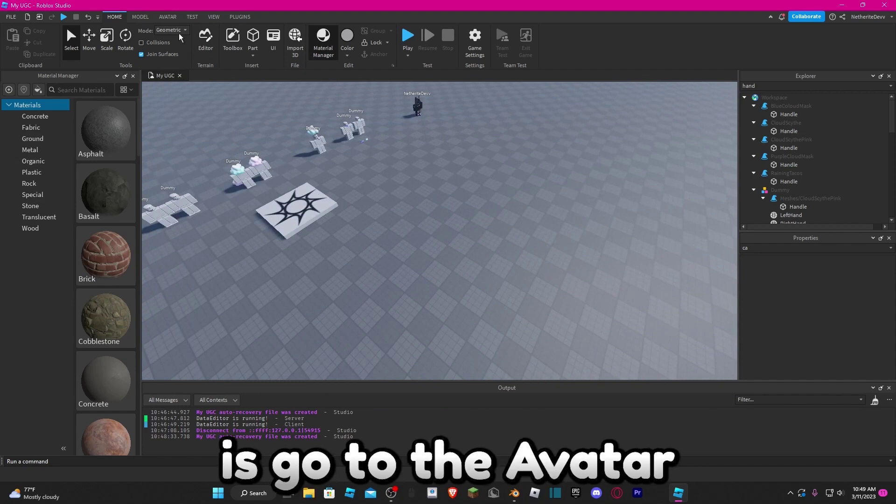
click(168, 17)
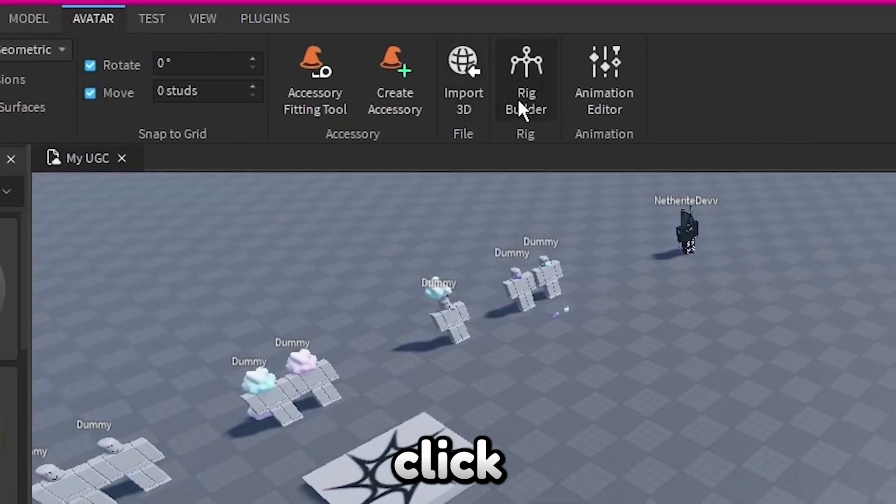
click(743, 88)
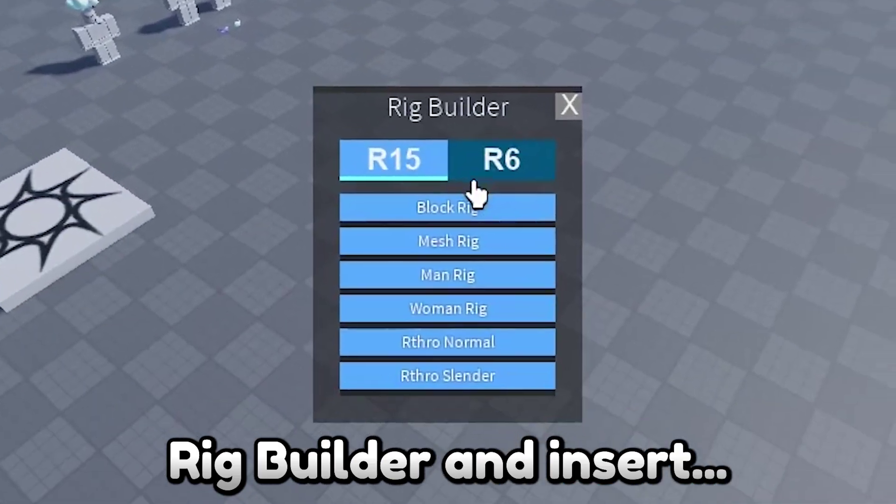
click(700, 380)
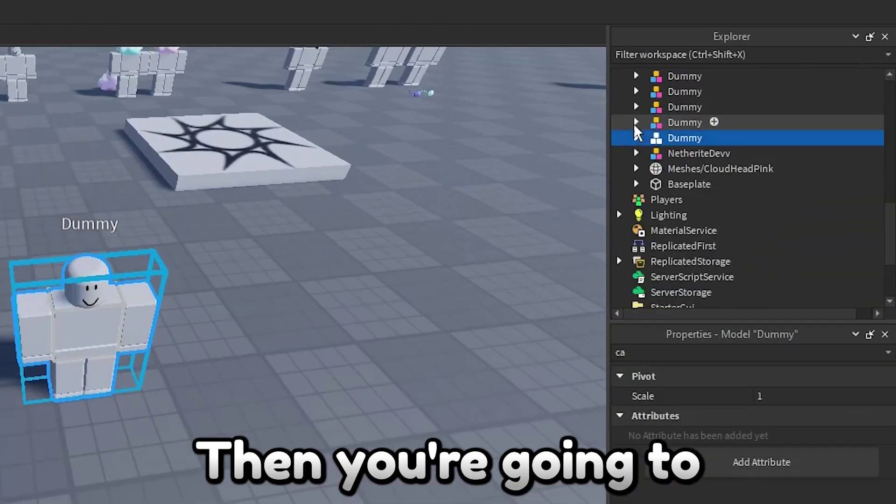
Set the new dummy's HumanoidRootPart position to 0,0,0, then raise the whole dummy vertically to about 2.99 studs
click(636, 135)
scroll(700, 163, down, 4)
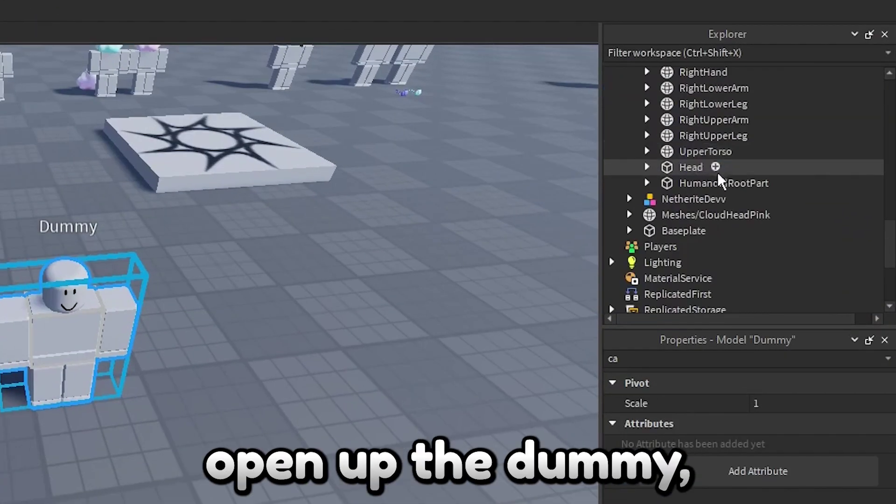
click(714, 182)
click(707, 357)
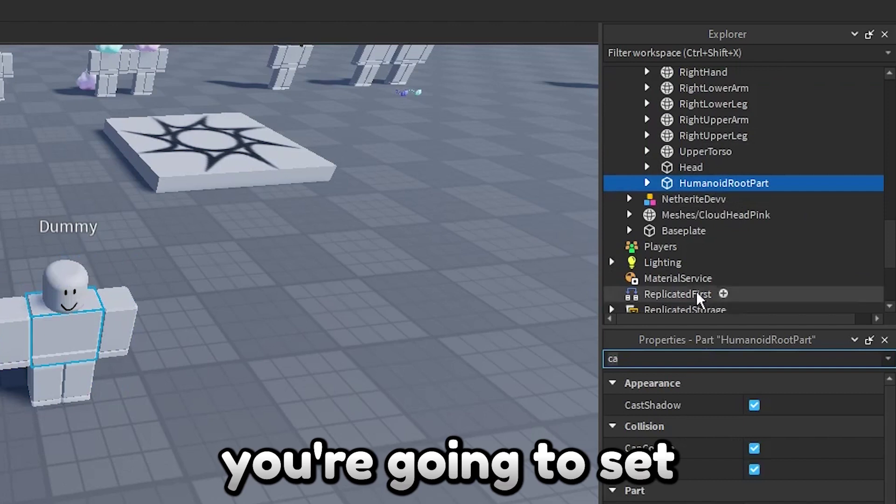
key(BackSpace)
key(BackSpace)
text(po)
click(793, 459)
text(0,0)
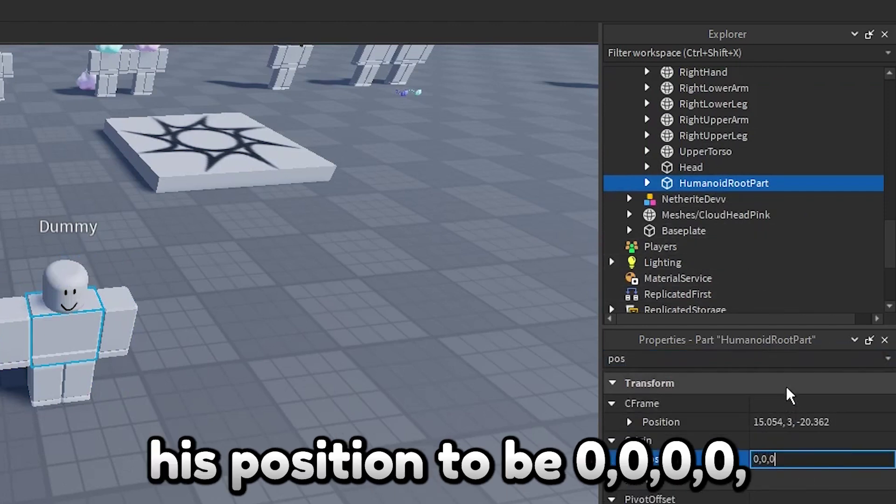
text(,0)
key(Return)
key(f)
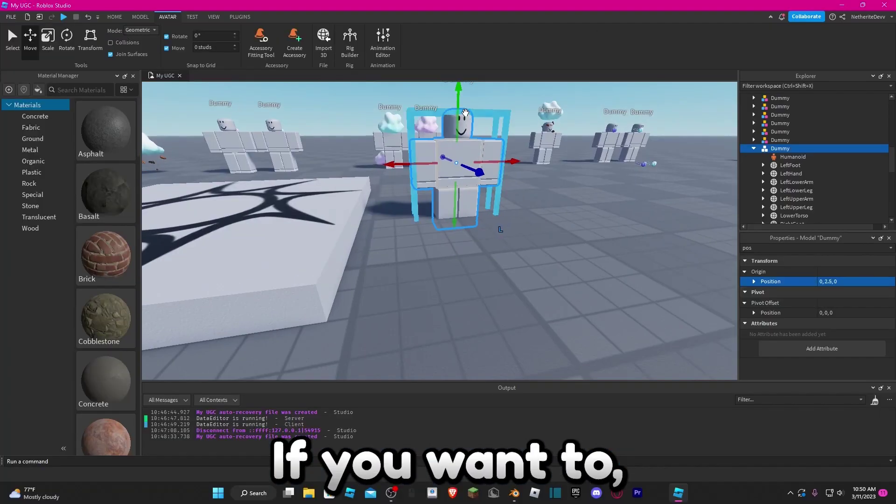
drag(458, 108, 464, 95)
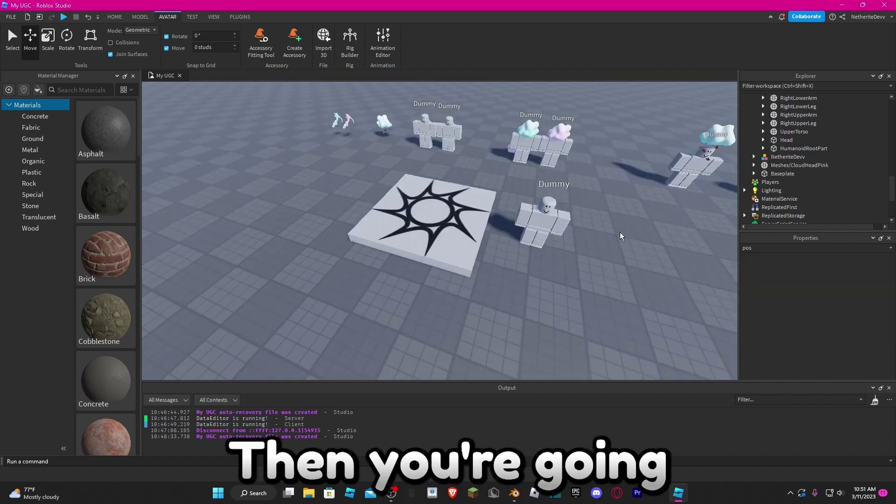
Delete the HumanoidRootPart and the Humanoid from the new dummy
scroll(630, 224, up, 5)
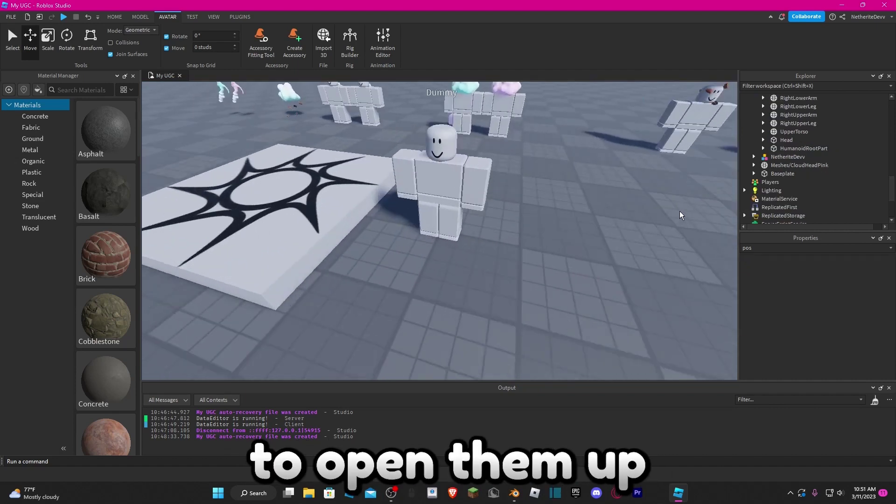
click(784, 148)
scroll(787, 145, up, 5)
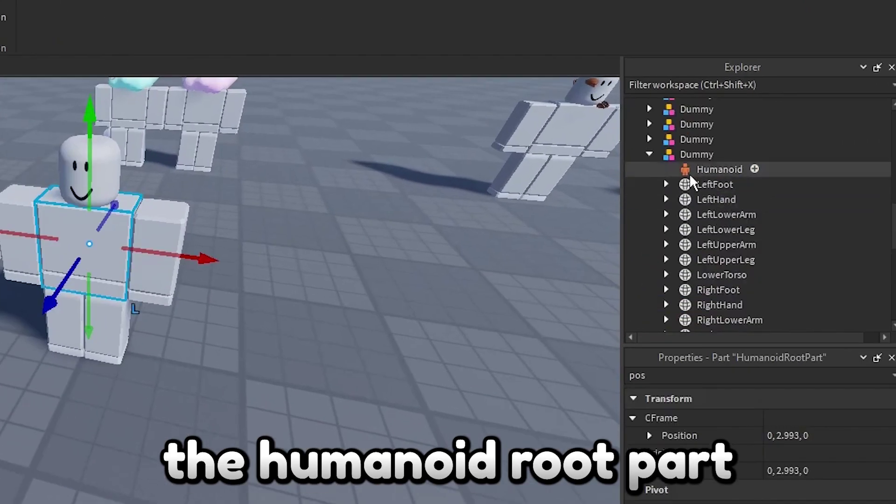
ctrl+click(691, 174)
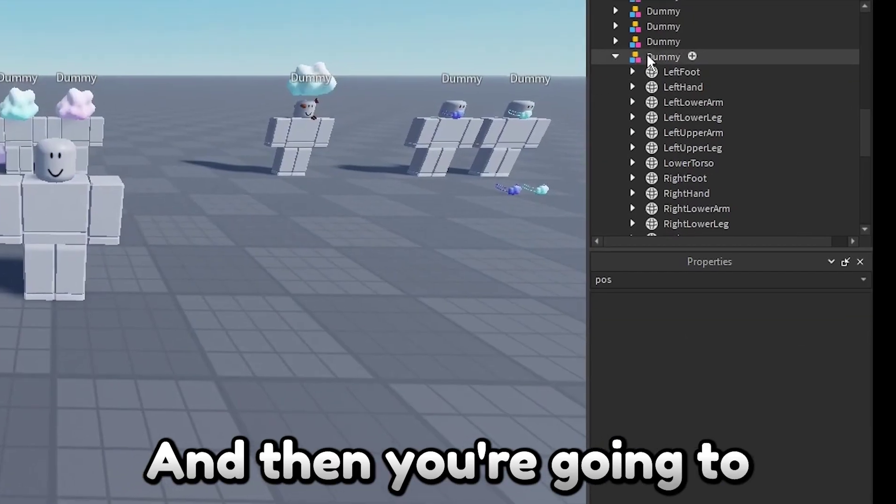
Export the dummy as an OBJ file named TutorialDummy to the Blender folder on the Desktop
right_click(661, 153)
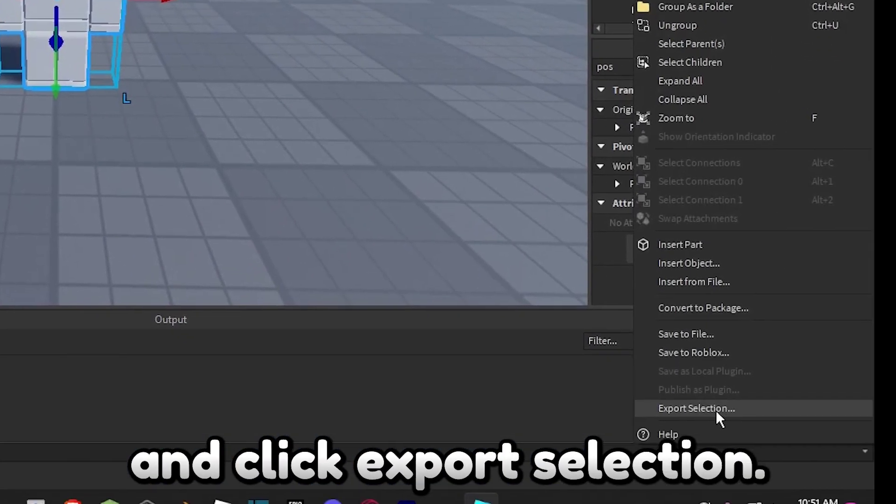
click(716, 410)
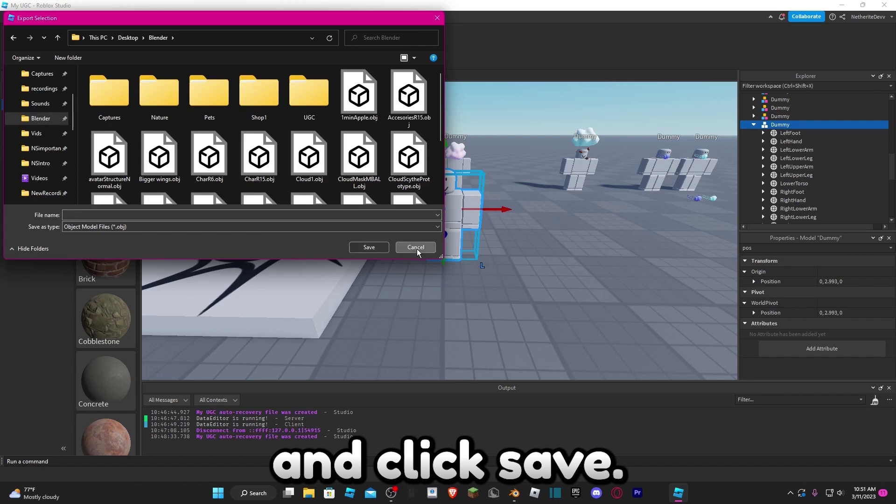
click(652, 427)
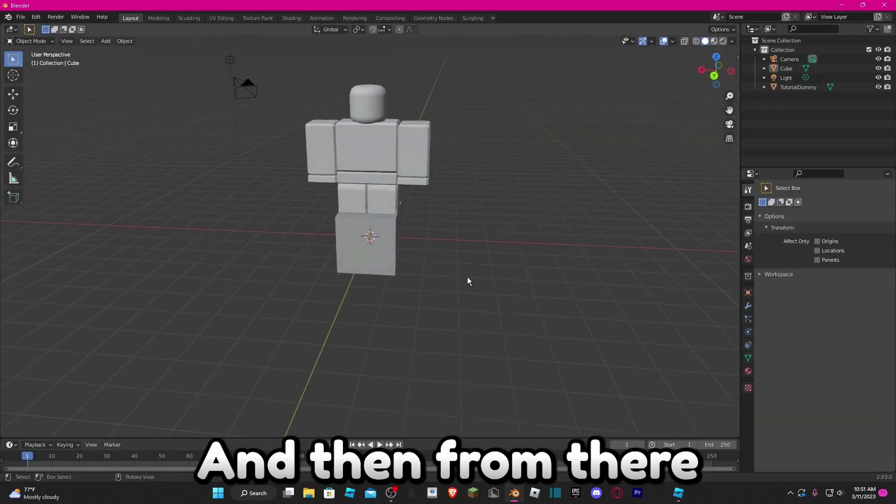
In Blender, delete the default light, cube and camera from the collection, keeping only the imported TutorialDummy
click(371, 229)
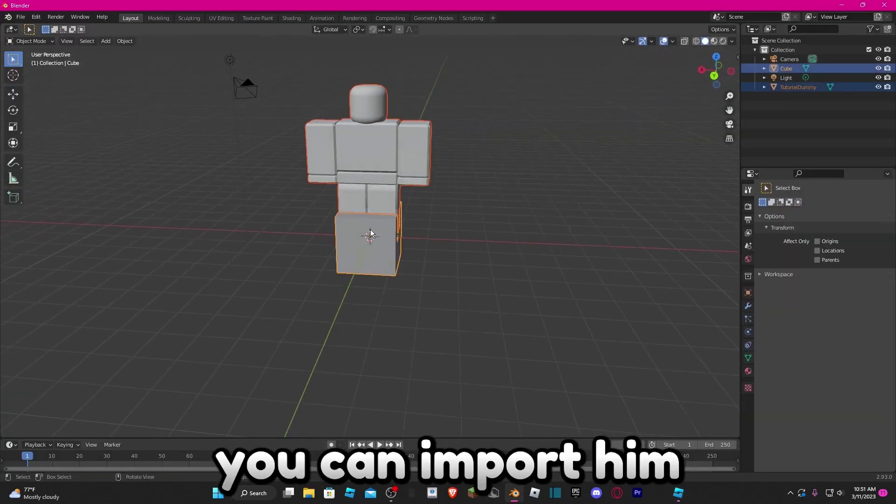
click(458, 257)
middle_drag(459, 256, 287, 259)
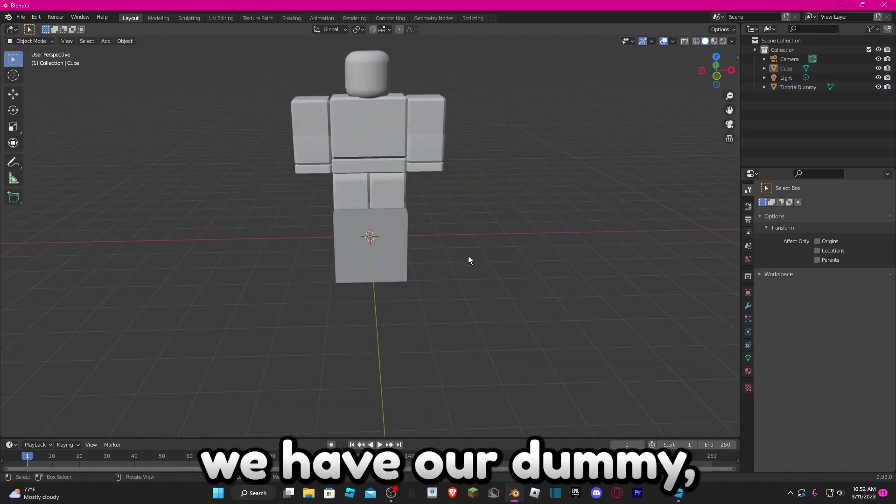
click(786, 78)
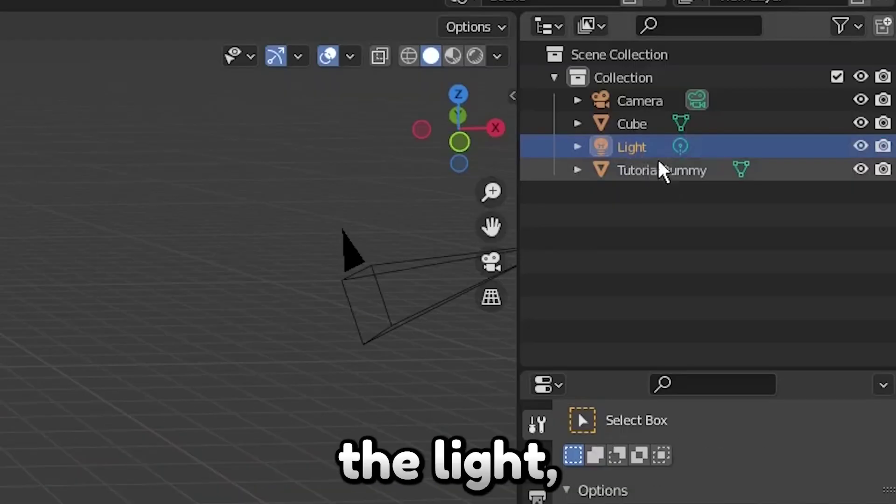
ctrl+click(643, 122)
ctrl+click(643, 102)
right_click(643, 117)
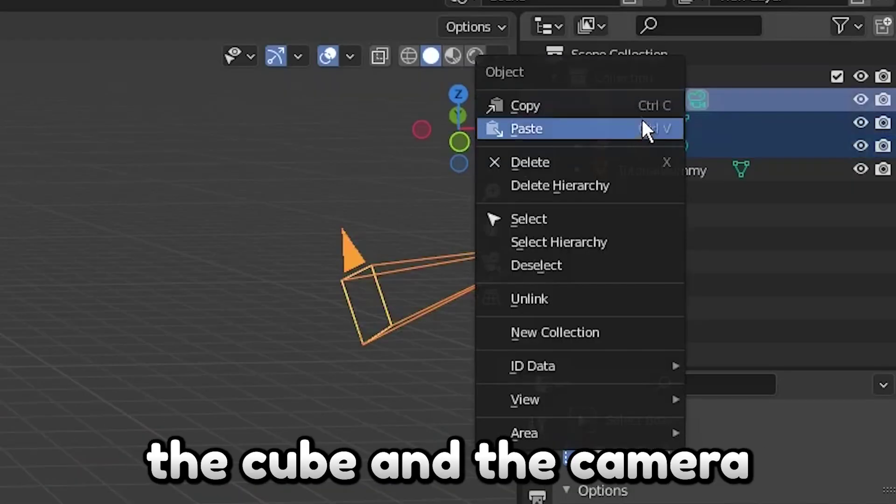
click(626, 161)
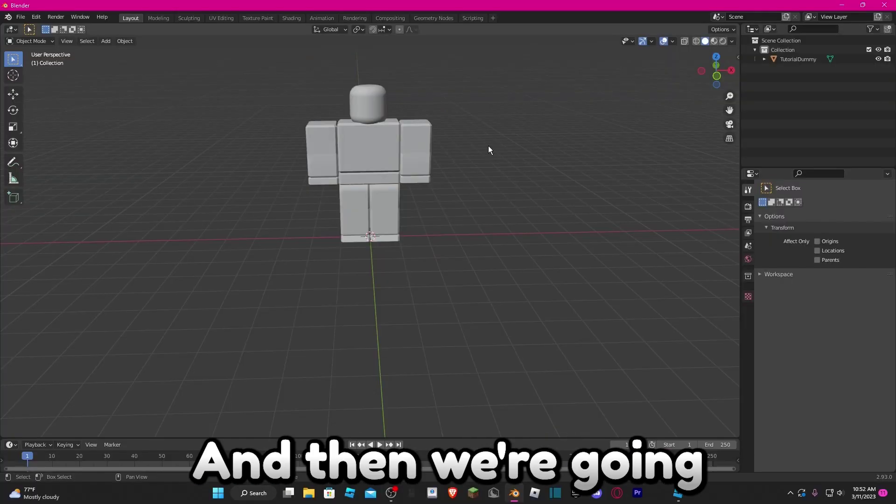
Add a metaball of type Ball to the scene
key(shift+a)
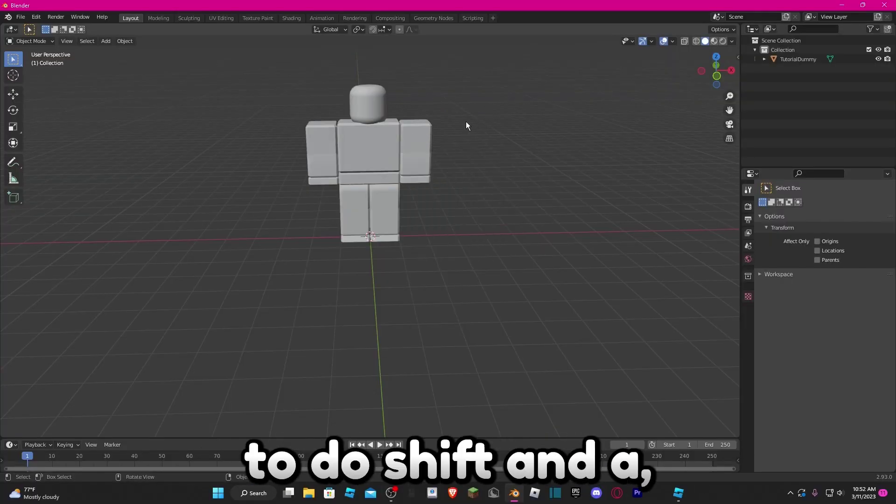
key(shift+a)
mouse_move(440, 153)
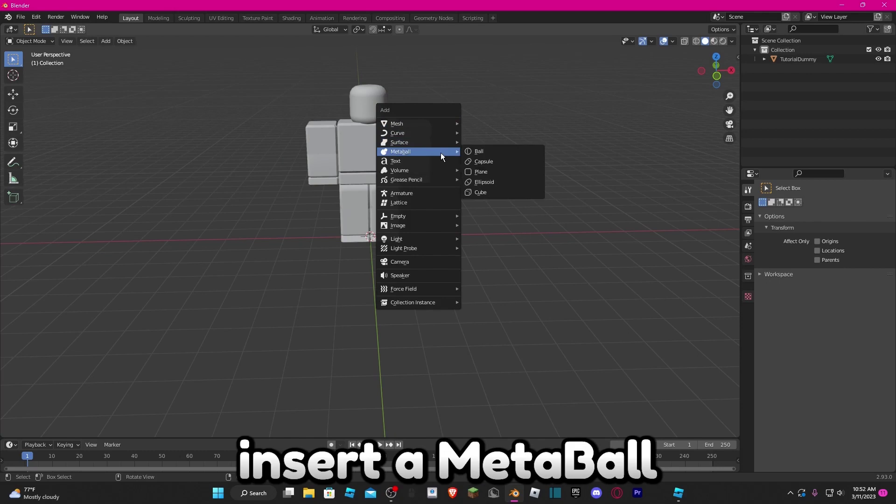
click(496, 149)
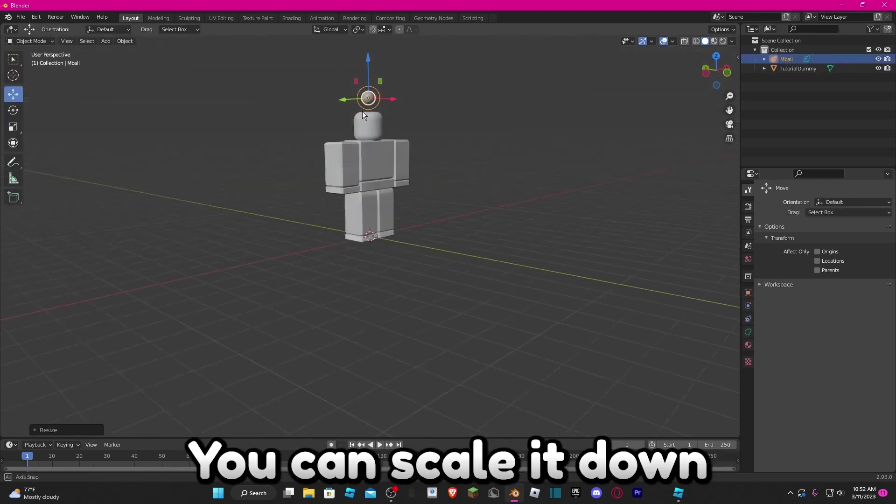
Try duplicating the small metaball above the dummy's head
middle_drag(362, 111, 310, 151)
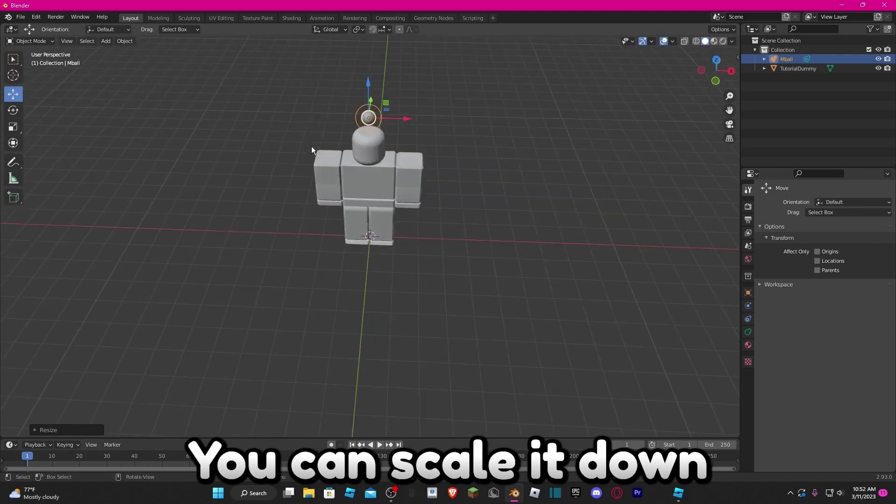
shift+middle_drag(315, 93, 315, 143)
scroll(340, 113, up, 5)
middle_drag(340, 113, 362, 79)
scroll(333, 108, down, 4)
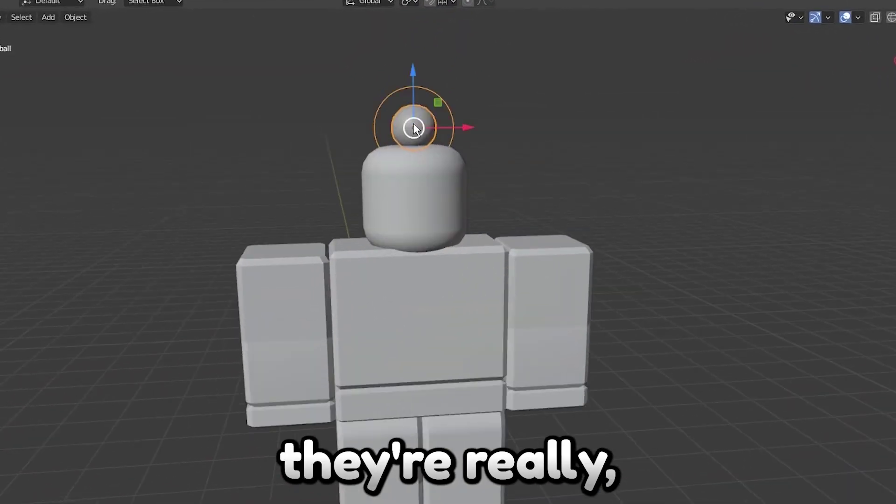
key(shift+d)
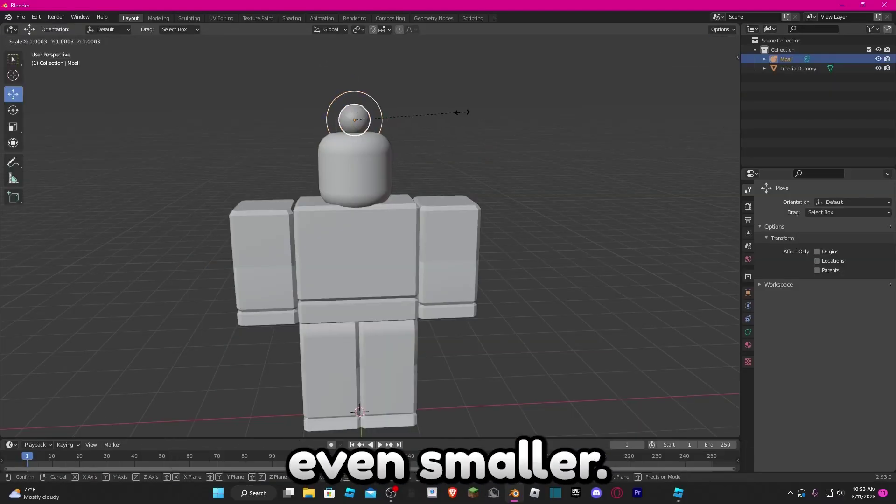
Shrink the metaball and position it on top of the dummy's head, off-centre toward the negative X direction
scroll(383, 107, up, 4)
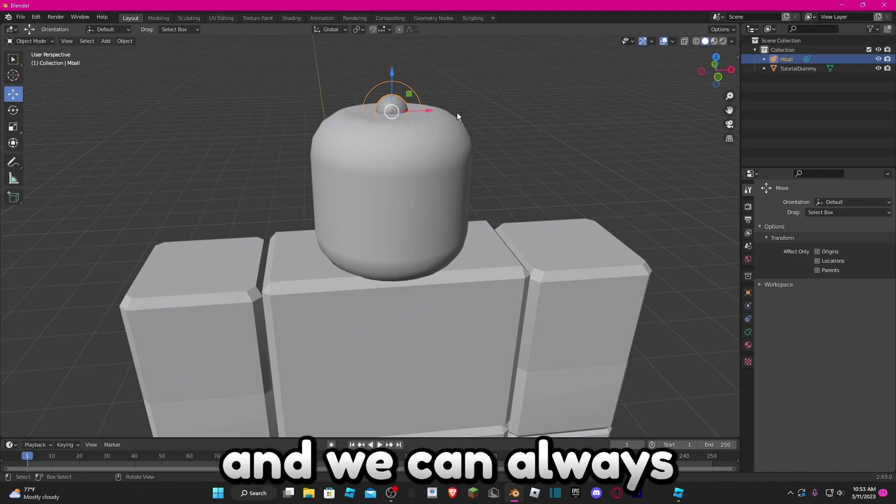
middle_drag(497, 109, 508, 140)
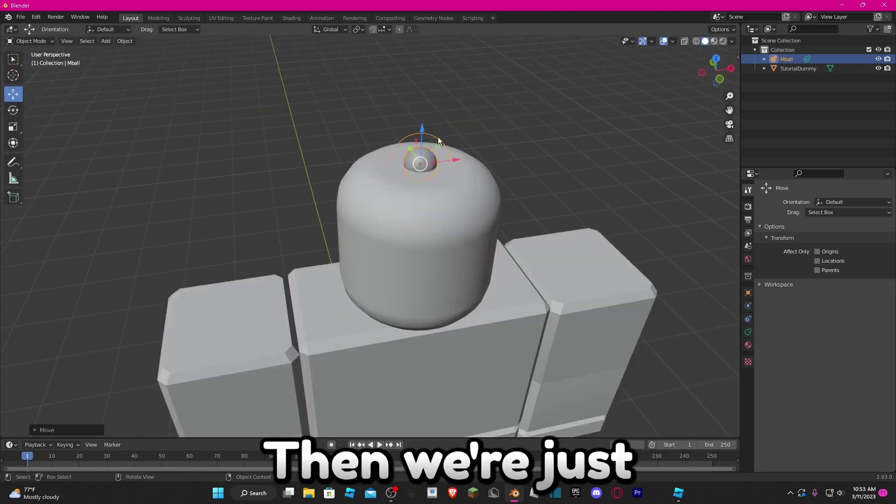
middle_drag(464, 188, 435, 199)
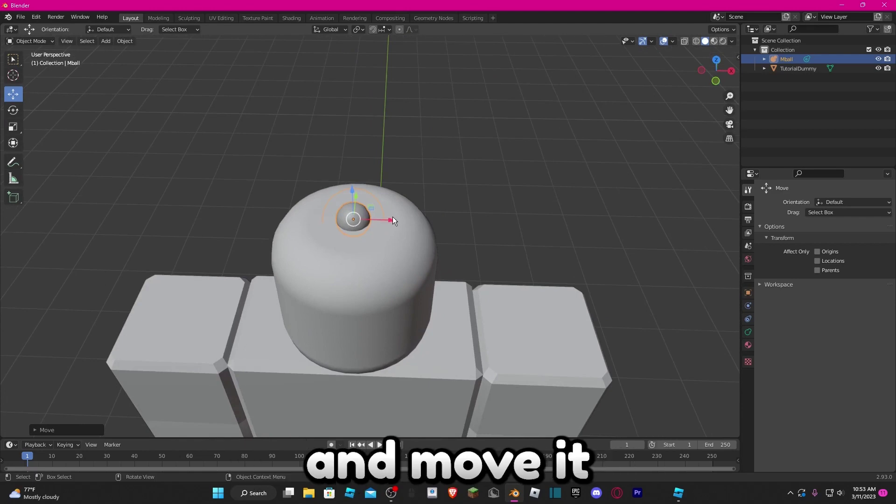
drag(393, 217, 365, 220)
middle_drag(387, 216, 403, 183)
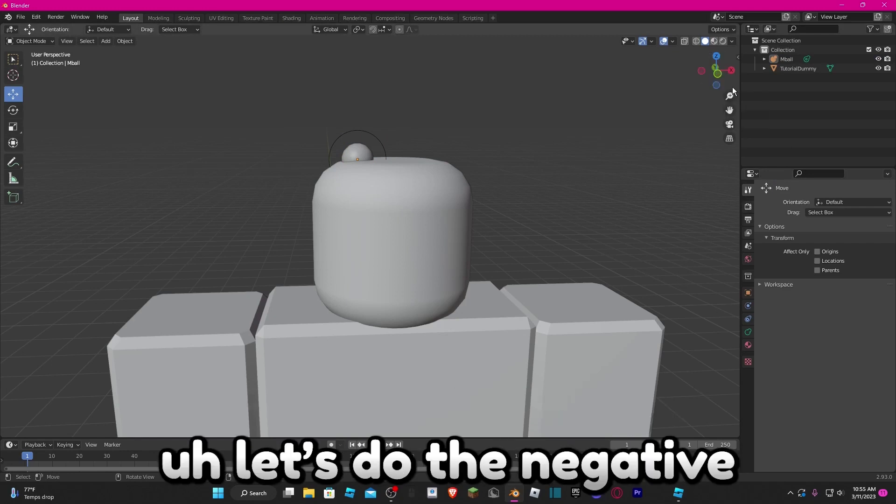
In front view, duplicate the metaball on the dummy's head, place the copy directly above it and scale it down slightly
click(717, 74)
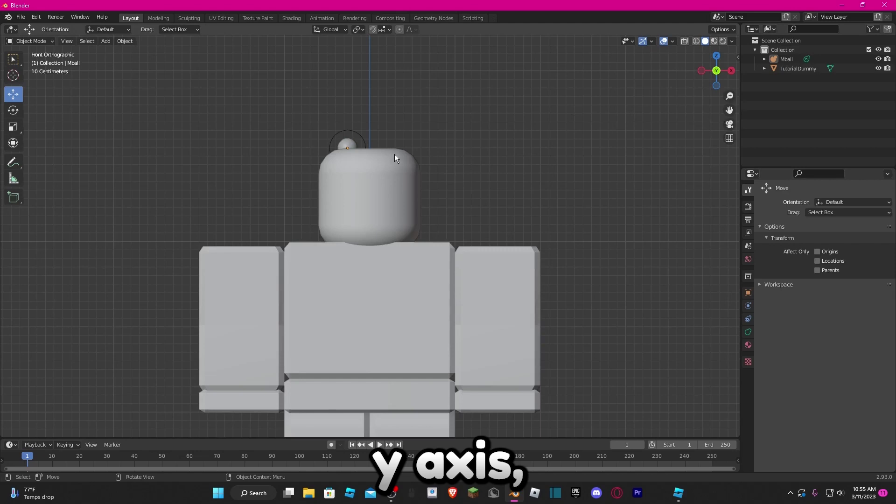
shift+middle_drag(372, 124, 388, 224)
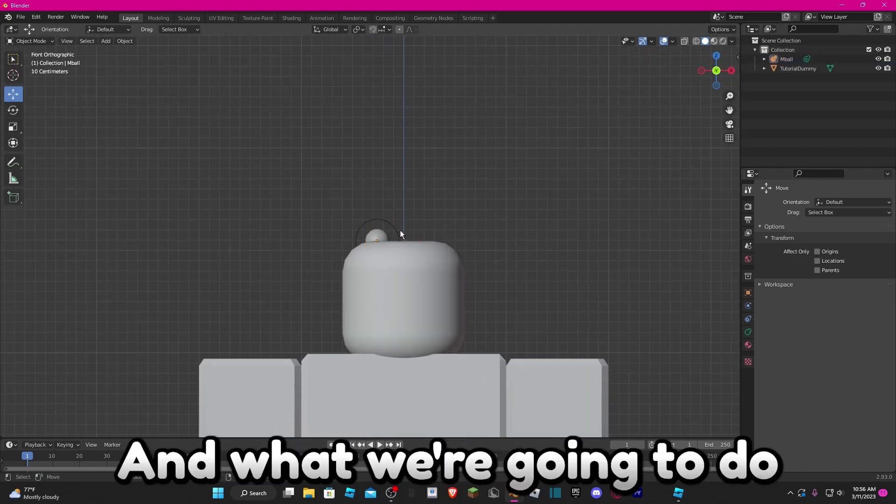
click(375, 219)
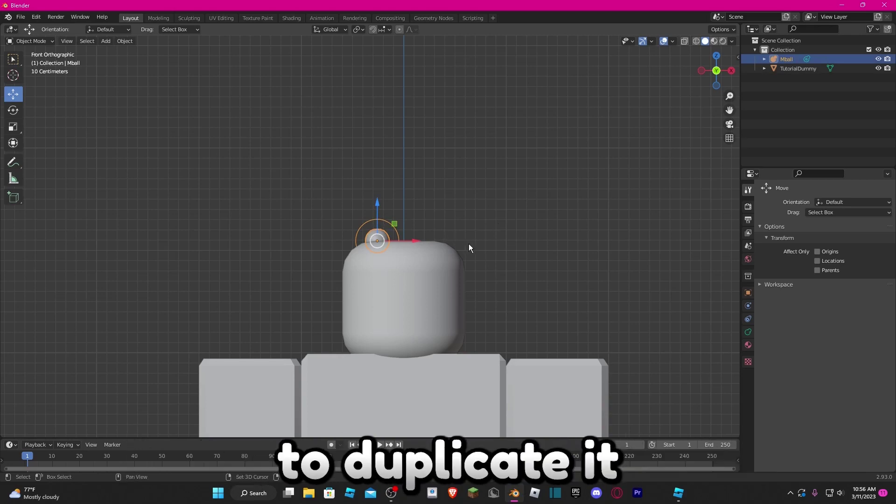
key(shift+d)
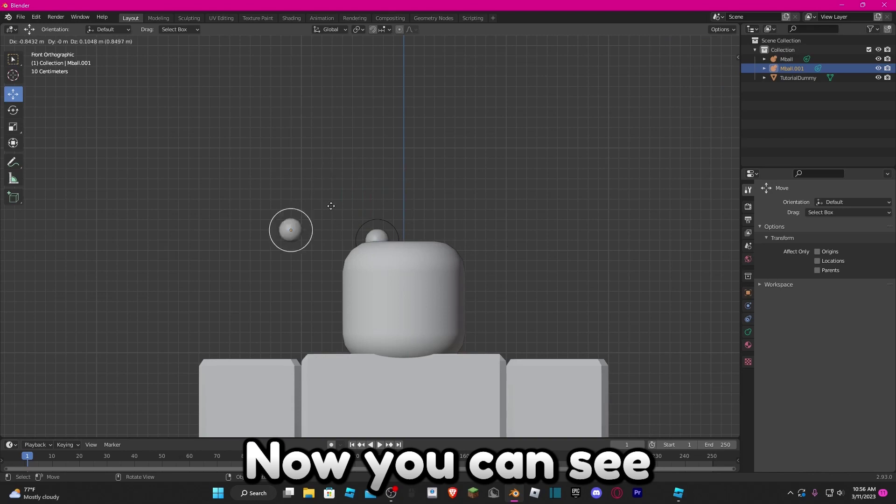
click(463, 225)
key(s)
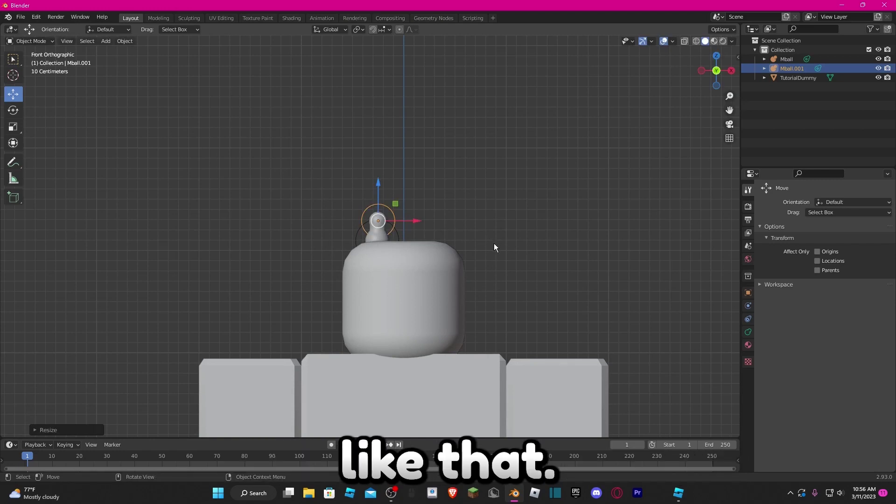
Extend the antler stem upward with two more duplicated metaballs, resizing them and curving the stem toward negative X
key(shift+d)
click(498, 233)
key(s)
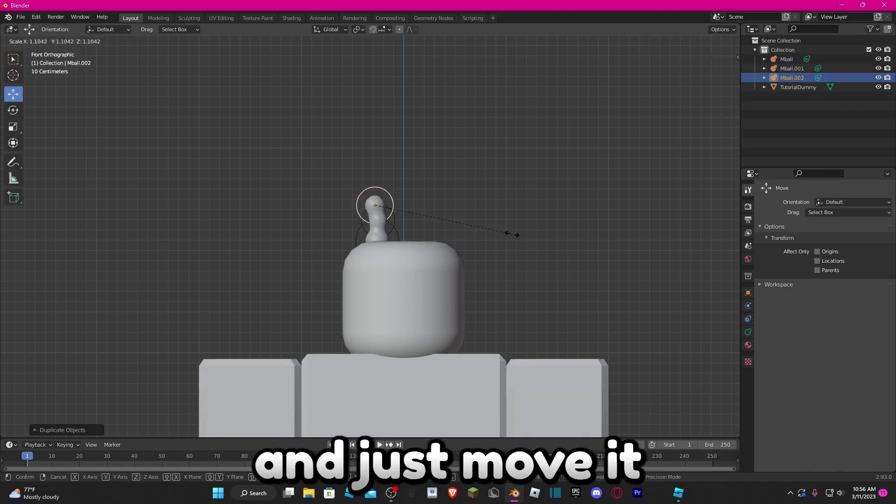
key(shift+d)
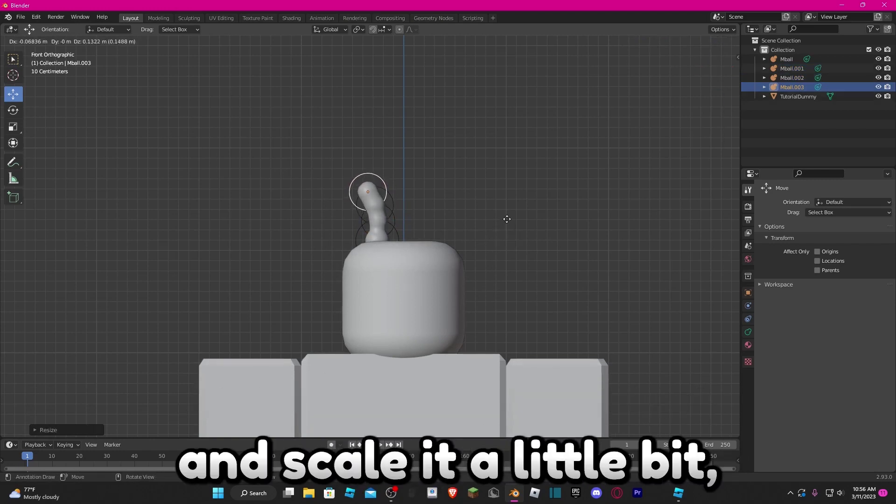
Duplicate the topmost metaball, place the copy above it toward negative X and scale it to about 0.73
click(360, 168)
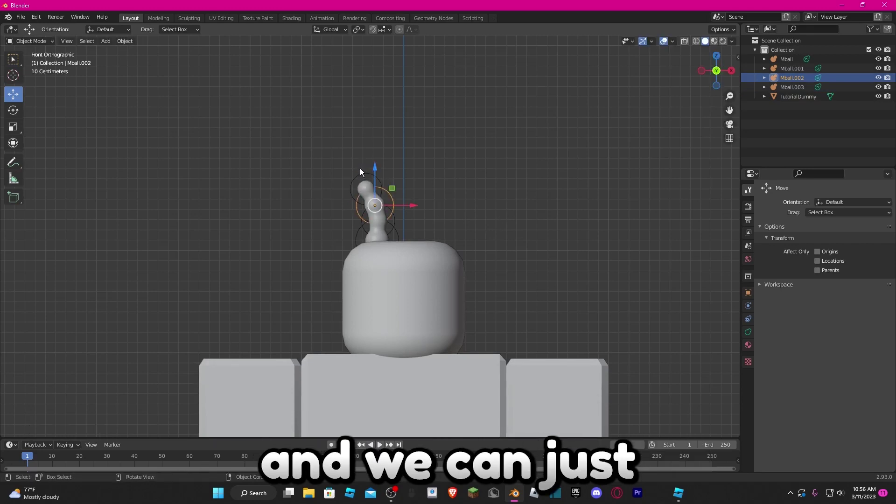
click(360, 169)
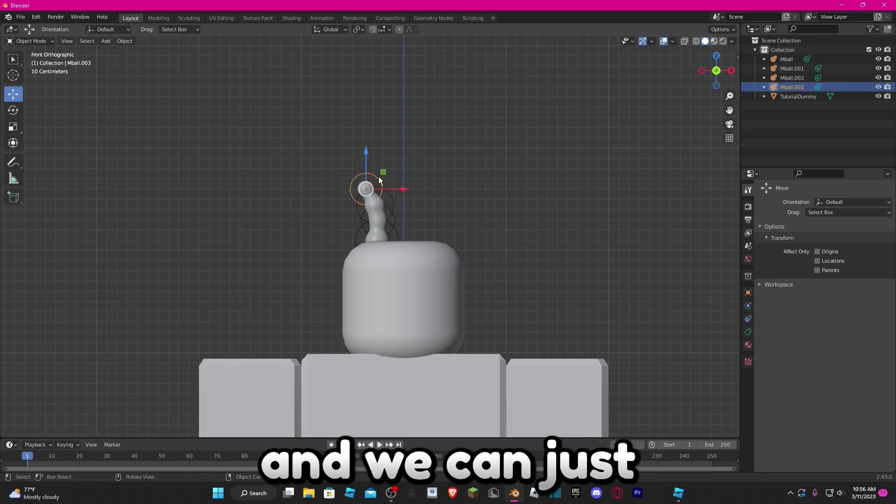
key(shift+d)
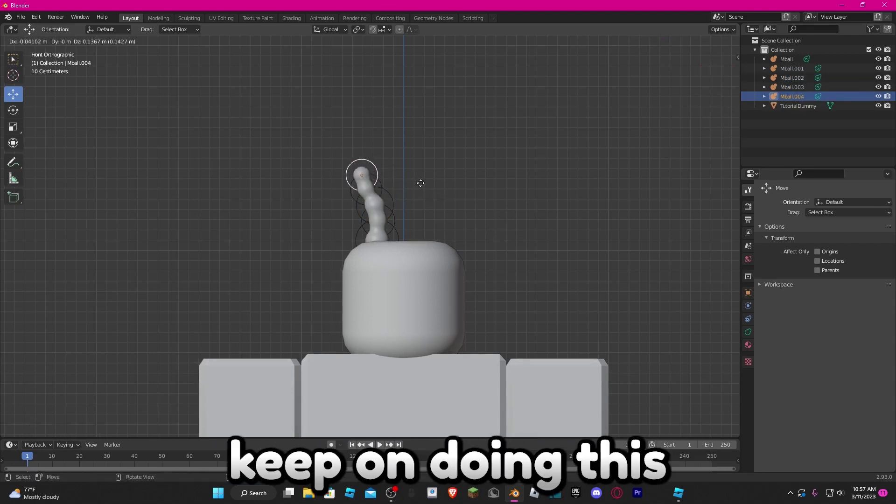
click(420, 184)
key(s)
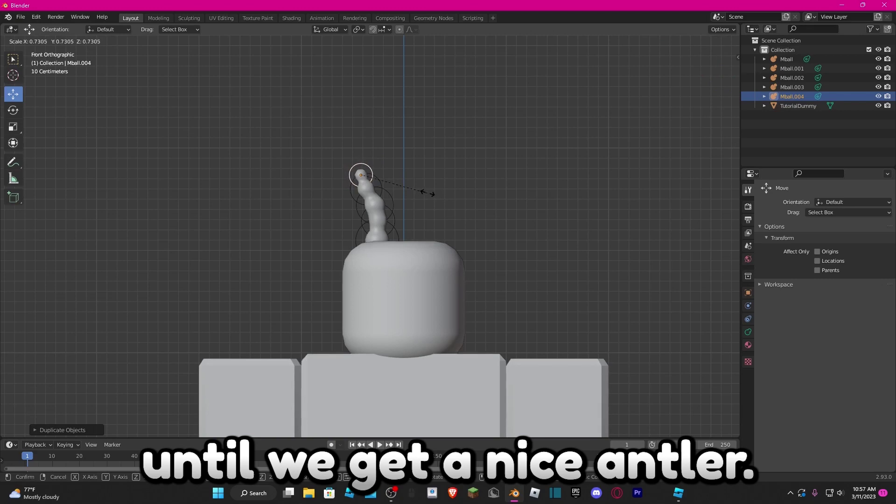
Build a second antler prong from duplicated metaballs, branching off the stem upward toward positive X
key(shift+d)
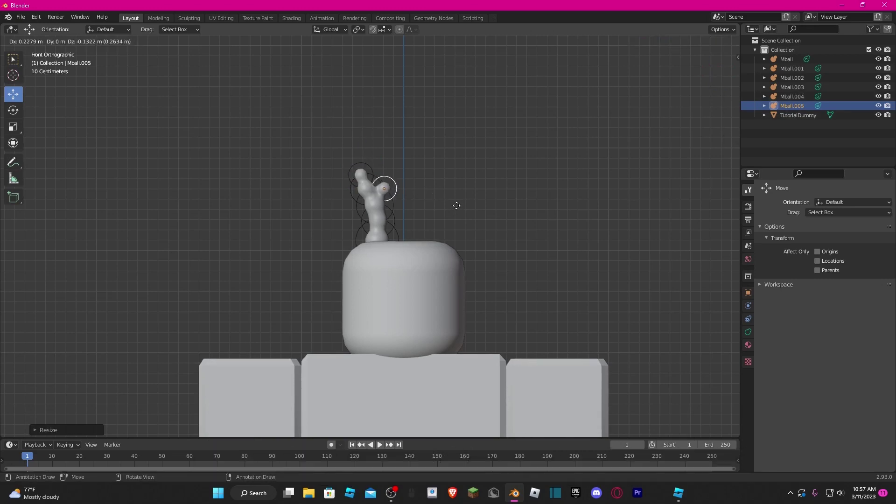
key(shift+d)
click(407, 164)
key(s)
click(420, 162)
key(shift+d)
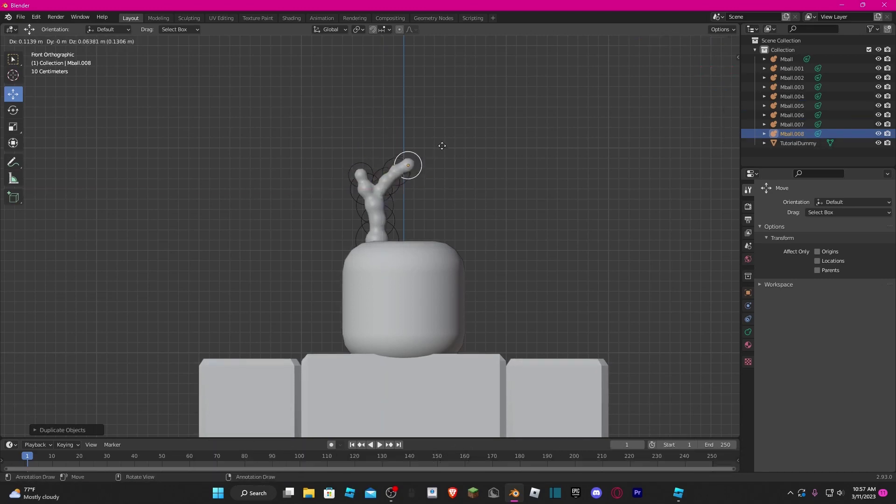
key(g)
click(428, 153)
Duplicate and shrink metaballs to grow a small upward tine between the antler's two prongs
key(shift+d)
click(407, 159)
key(shift+d)
click(404, 150)
key(s)
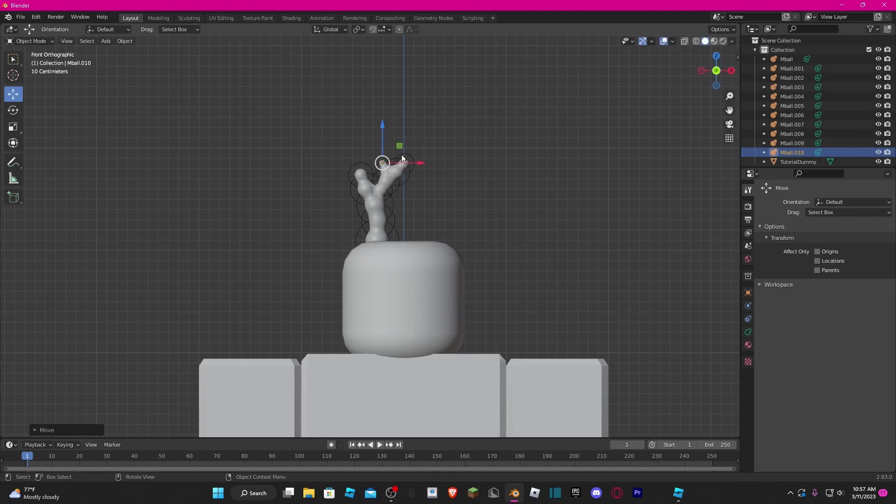
click(402, 155)
key(shift+d)
click(400, 151)
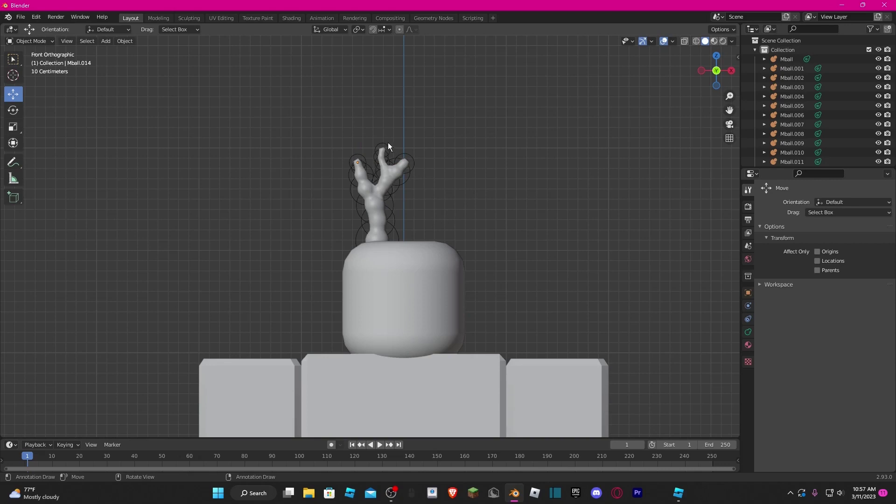
Select all the metaballs of the antler and shift the antler slightly along the X axis
drag(331, 126, 240, 119)
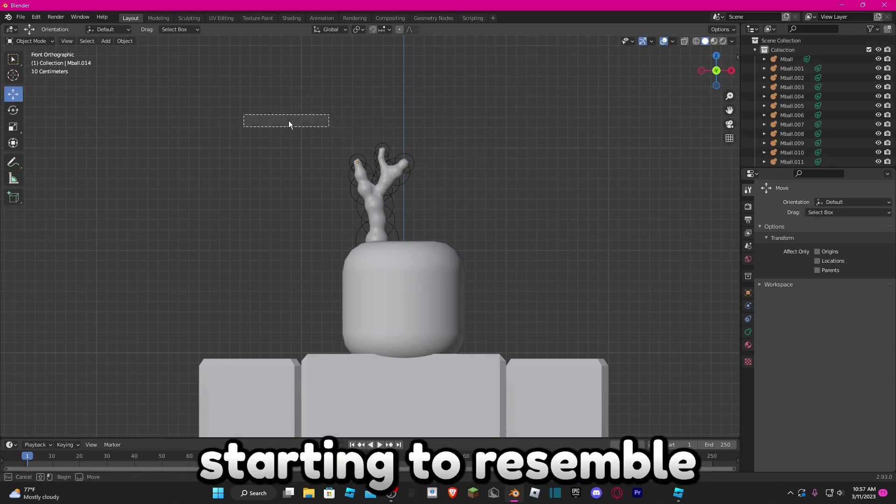
drag(331, 124, 316, 112)
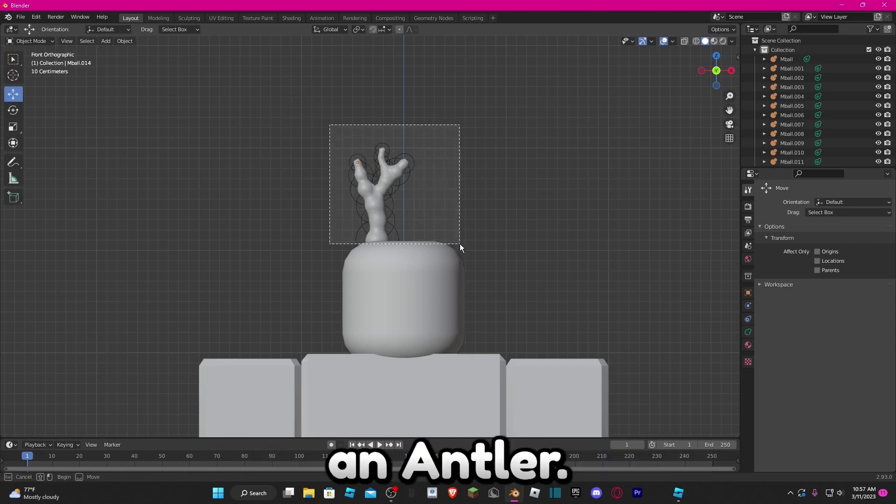
drag(459, 244, 453, 239)
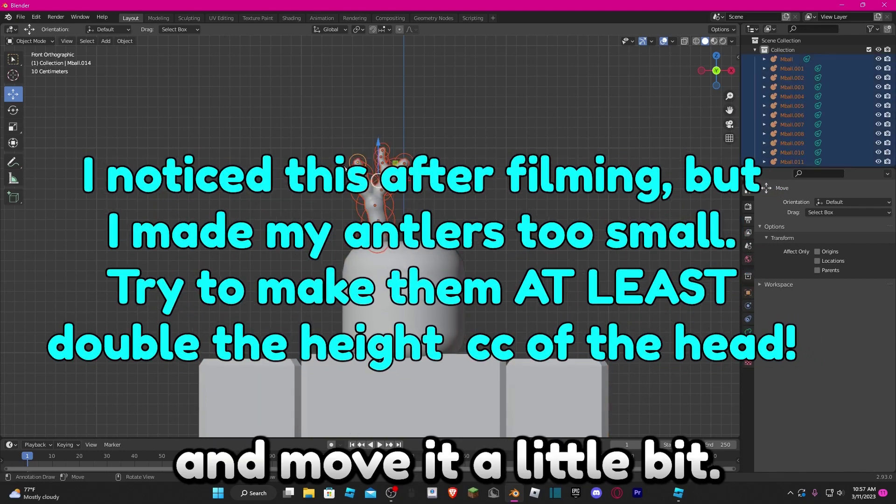
drag(412, 180, 409, 179)
click(460, 202)
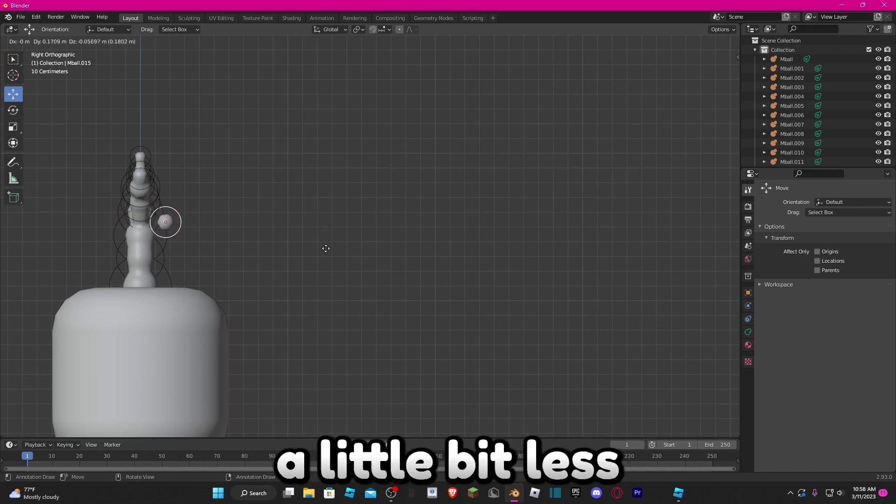
In right side view, add a short prong of progressively smaller metaball copies rising from the stem toward positive Y
click(320, 233)
key(s)
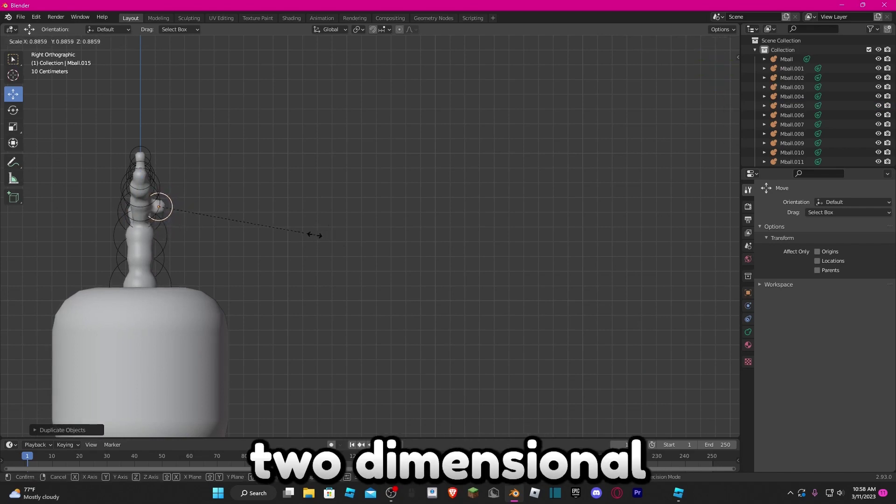
click(320, 228)
key(s)
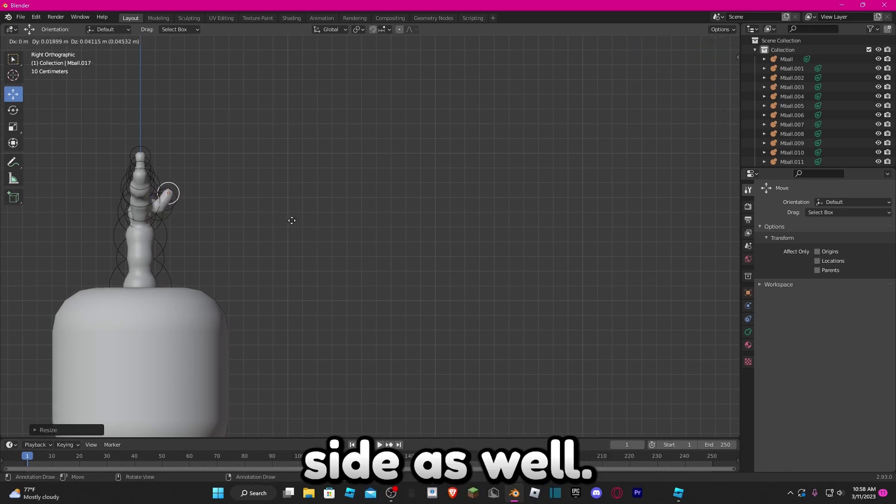
click(271, 212)
middle_drag(271, 212, 289, 220)
Rescale the metaball just below the tip of the antler's negative X prong
click(120, 213)
middle_drag(120, 213, 194, 247)
click(145, 301)
middle_drag(147, 147, 508, 250)
key(s)
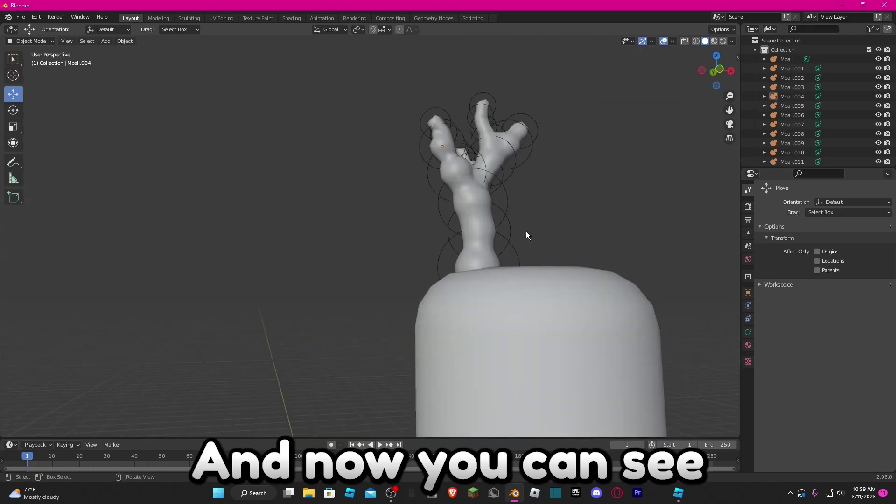
Make the antler's base metaball skinnier by scaling it down along the X and Y axes
middle_drag(424, 197, 391, 282)
click(406, 291)
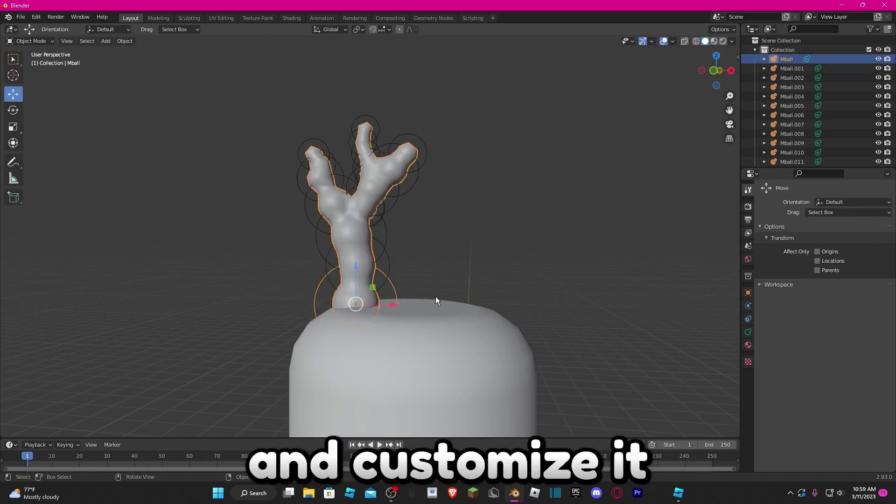
click(398, 293)
key(s)
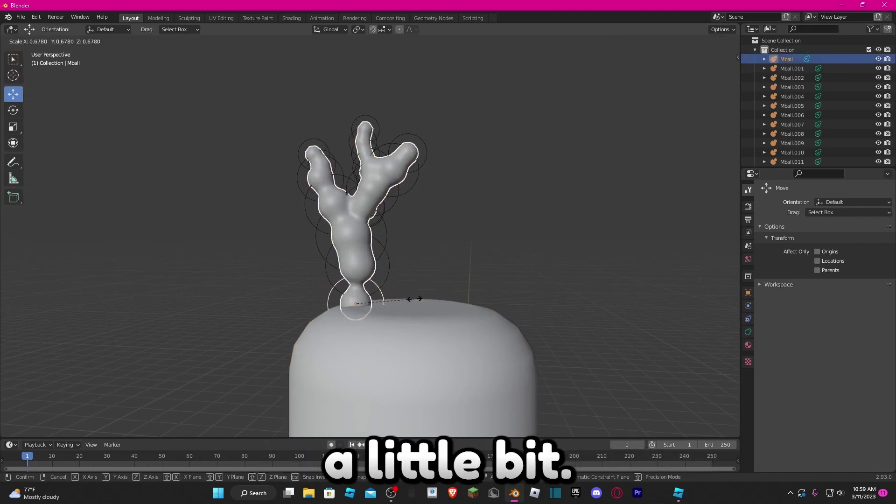
click(414, 298)
key(s)
key(x)
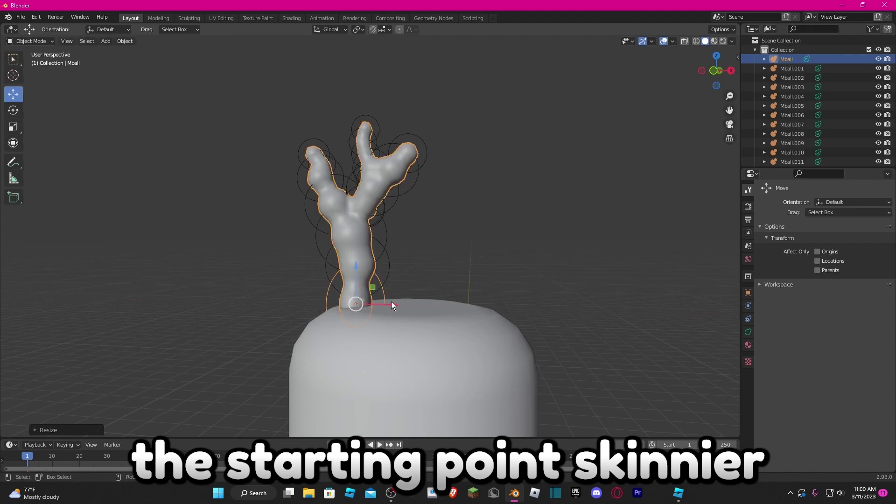
key(s)
key(y)
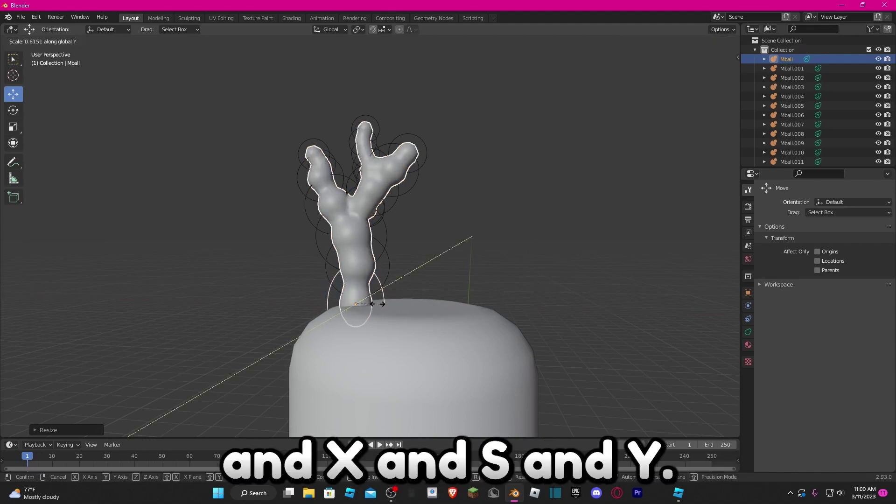
Rescale the lower stem of the antler along the Y axis and along the X axis
middle_drag(389, 300, 355, 294)
click(252, 283)
key(s)
key(y)
click(317, 297)
click(318, 280)
key(s)
key(x)
click(326, 280)
Nudge the antler's stem metaballs slightly along the X axis and upward to make the trunk less straight
click(415, 287)
middle_drag(415, 286, 354, 282)
click(351, 282)
drag(385, 275, 388, 275)
drag(356, 240, 358, 235)
Rescale metaballs in the antler's upper branches, one along the Y axis and another uniformly
click(462, 265)
middle_drag(485, 270, 547, 257)
click(487, 170)
click(482, 172)
key(s)
key(y)
click(485, 173)
middle_drag(502, 201, 415, 223)
click(413, 224)
key(s)
click(413, 224)
Duplicate a branch metaball, resize the copy, including along Z, and position it at the bend of the negative X prong
key(shift+d)
middle_drag(467, 182, 537, 210)
click(488, 261)
key(s)
click(469, 216)
key(s)
key(z)
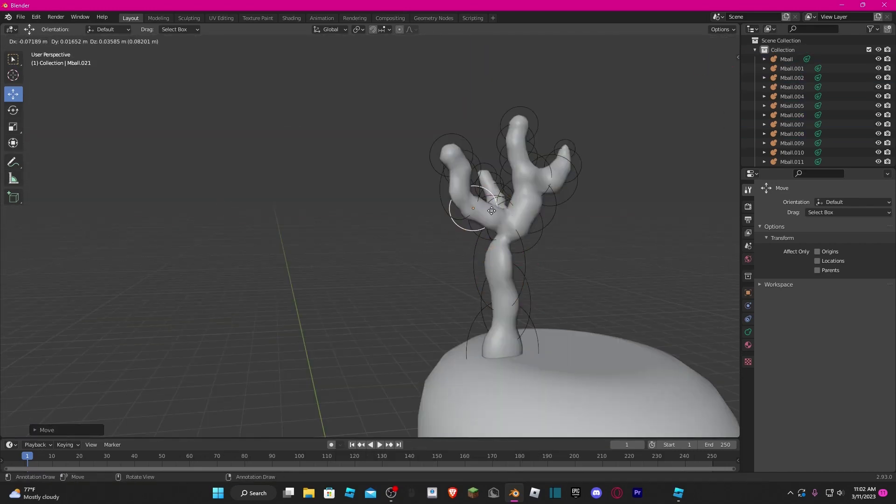
middle_drag(513, 210, 395, 203)
click(474, 205)
click(515, 195)
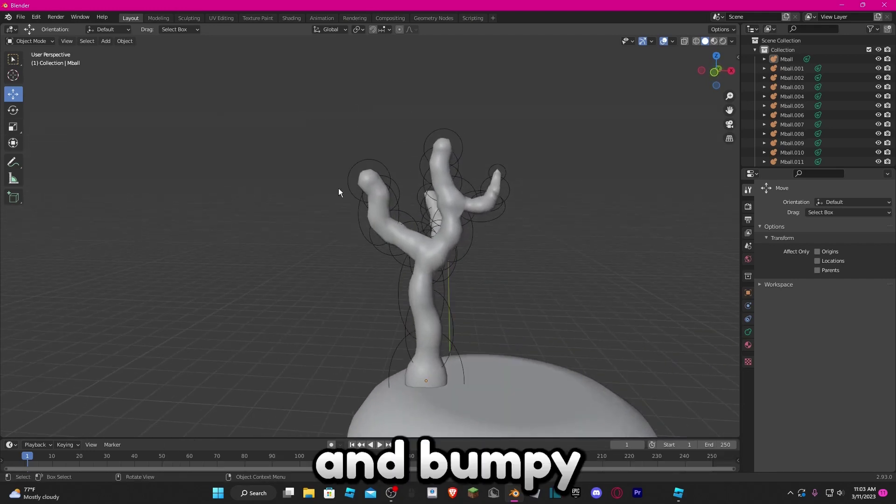
Select all the antler's metaballs, convert them to a single mesh and deselect it
middle_drag(453, 188, 332, 207)
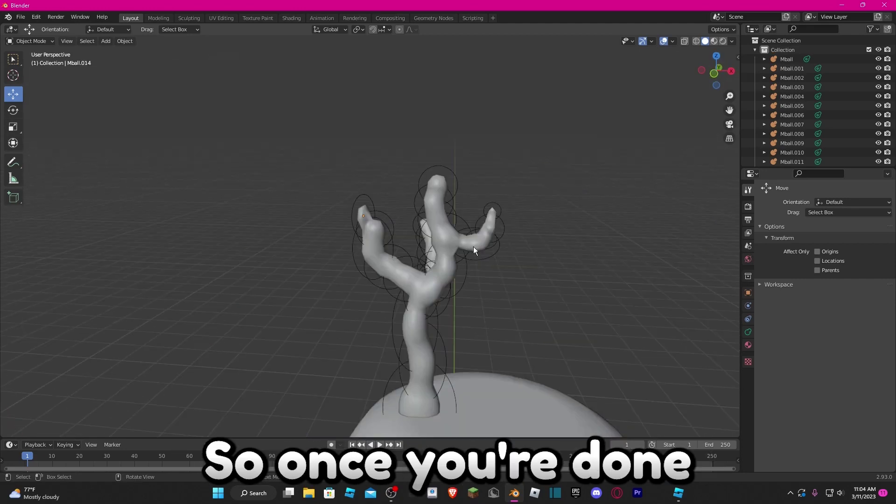
click(457, 247)
scroll(790, 61, down, 4)
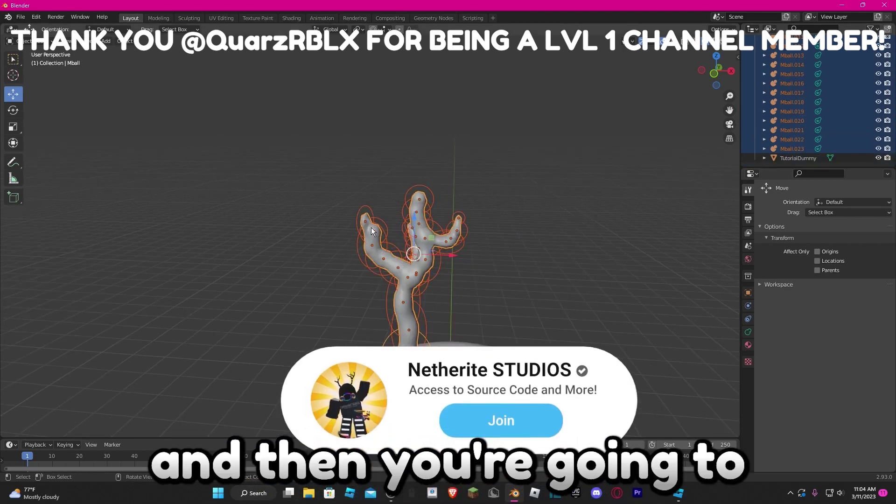
right_click(419, 231)
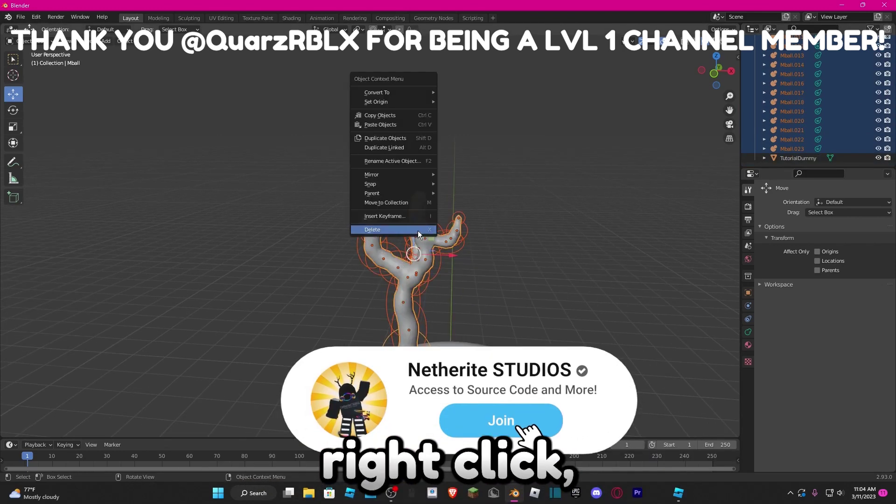
mouse_move(409, 93)
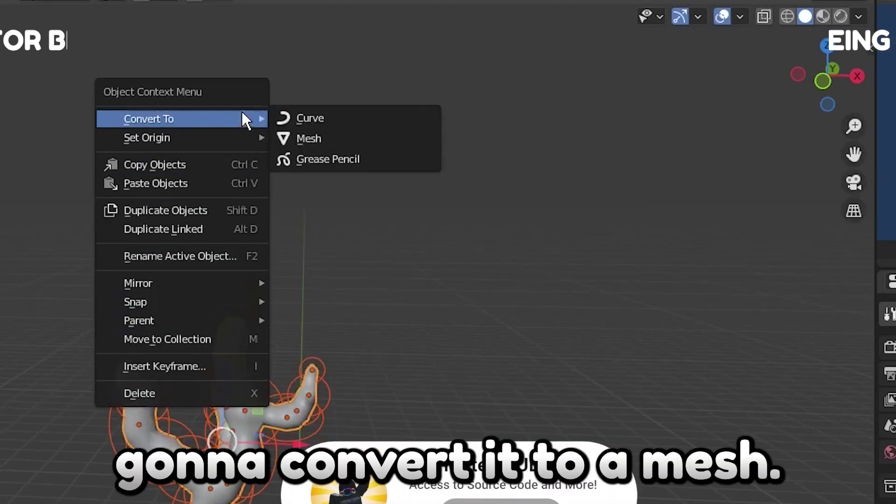
click(335, 139)
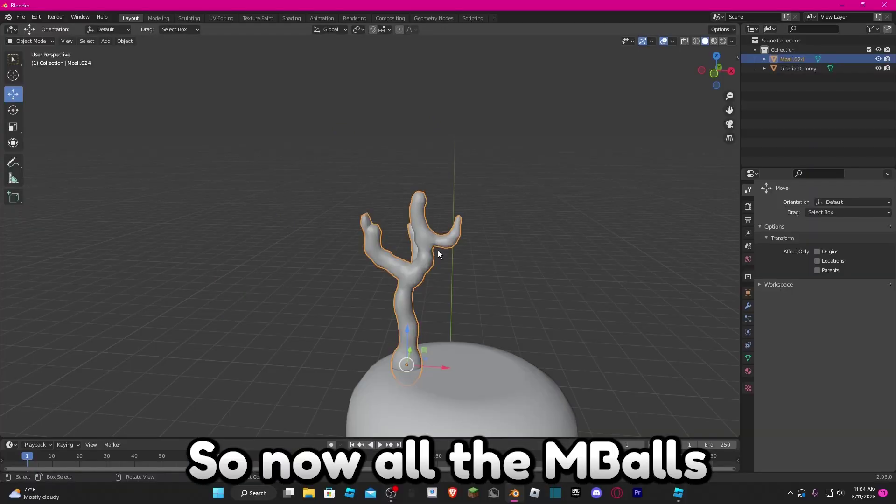
click(449, 257)
click(433, 255)
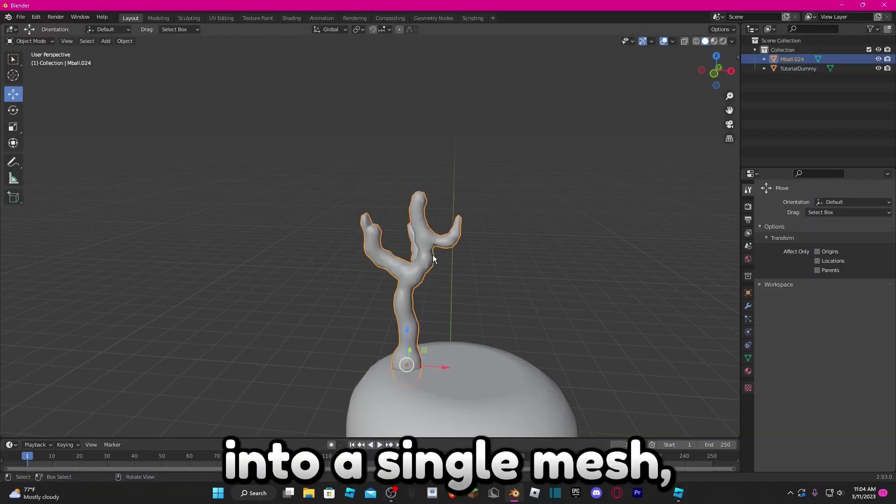
click(543, 283)
scroll(555, 273, up, 10)
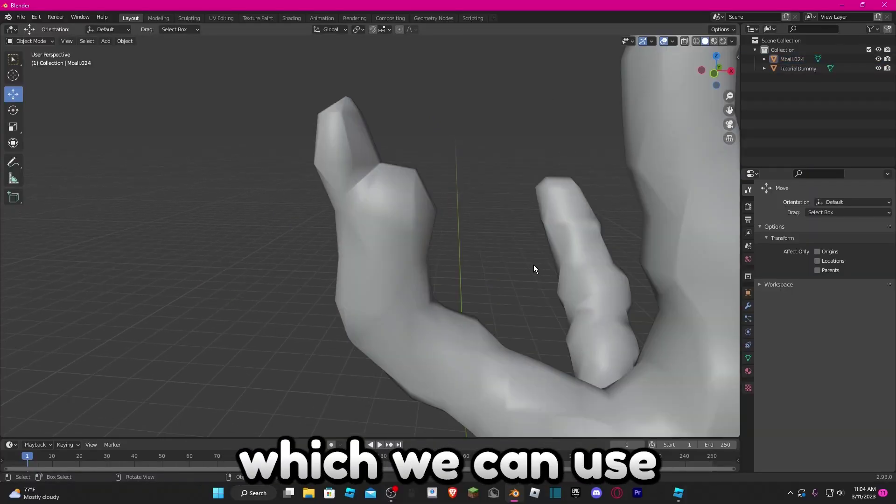
Add a Decimate modifier to the antler mesh and set it to Un-Subdivide mode
scroll(486, 282, down, 7)
click(748, 305)
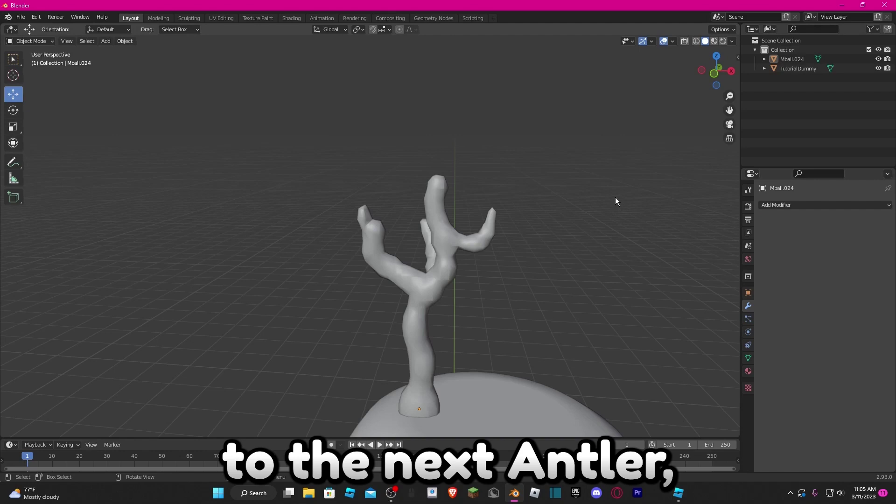
click(794, 60)
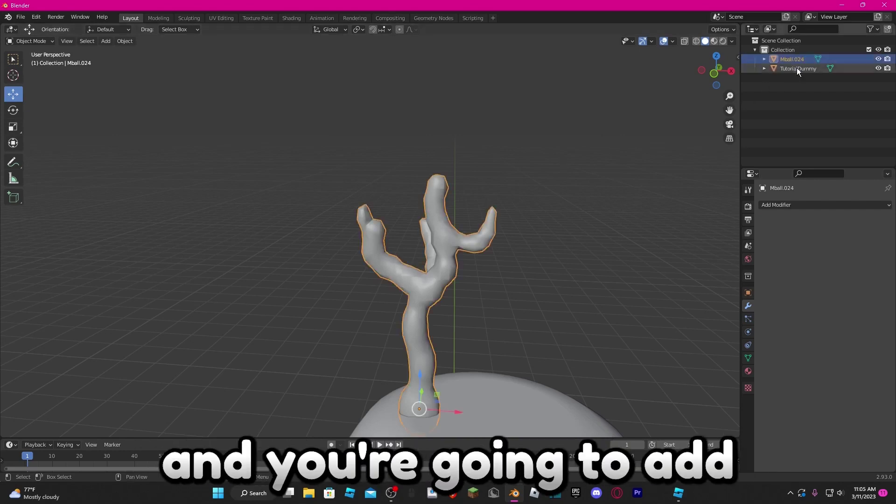
click(782, 206)
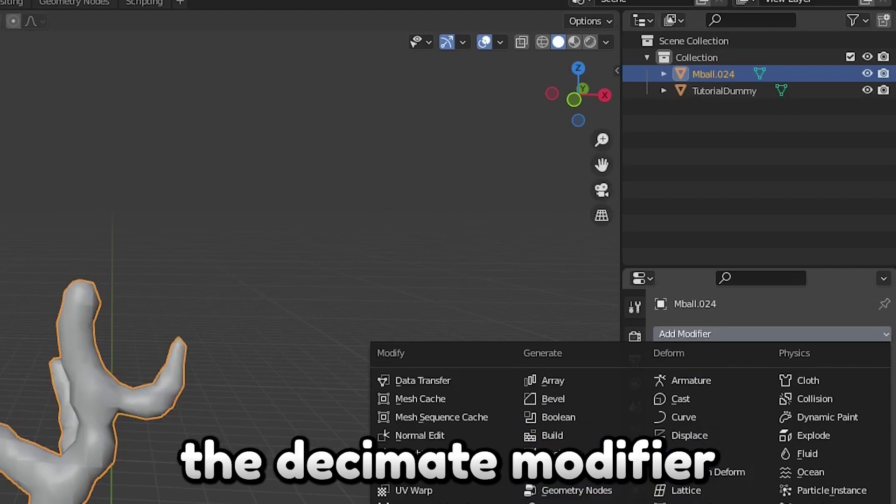
click(558, 452)
click(755, 389)
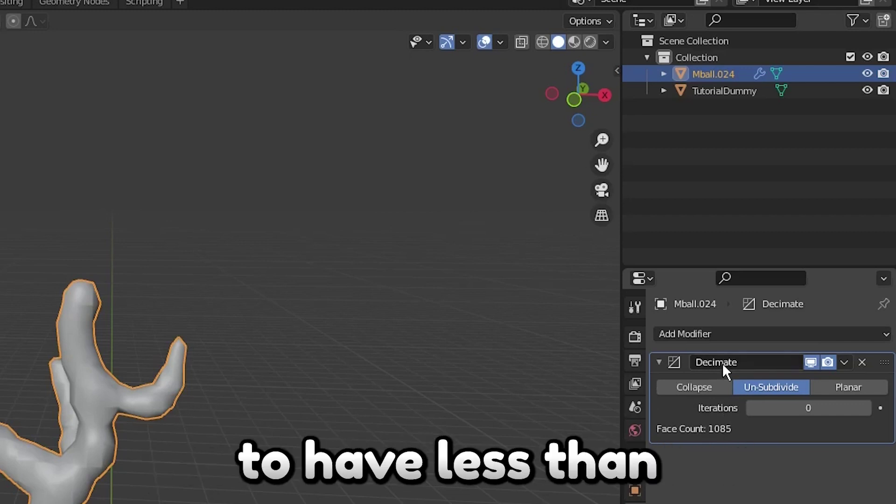
Raise the Decimate modifier's iterations to 10 and inspect the simplified antler
click(866, 409)
click(866, 409)
click(865, 409)
click(865, 409)
click(866, 408)
click(866, 409)
click(865, 409)
click(866, 409)
click(866, 408)
click(866, 409)
middle_drag(226, 398, 211, 311)
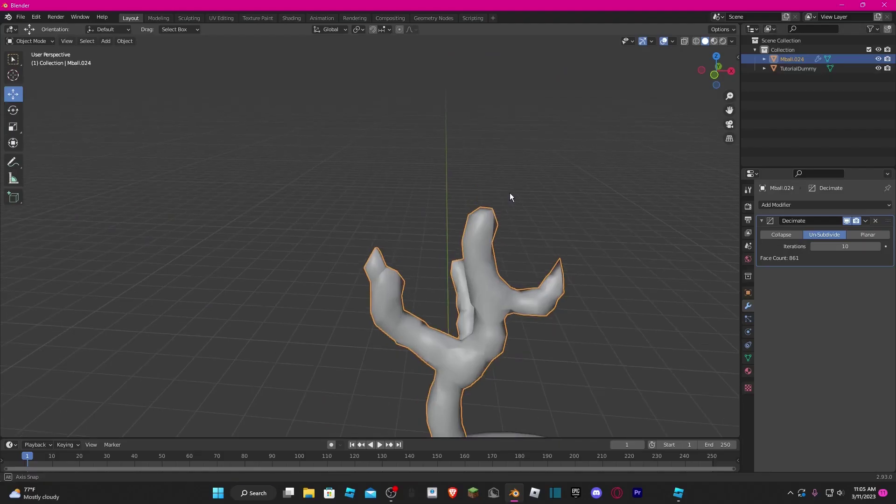
middle_drag(509, 193, 510, 173)
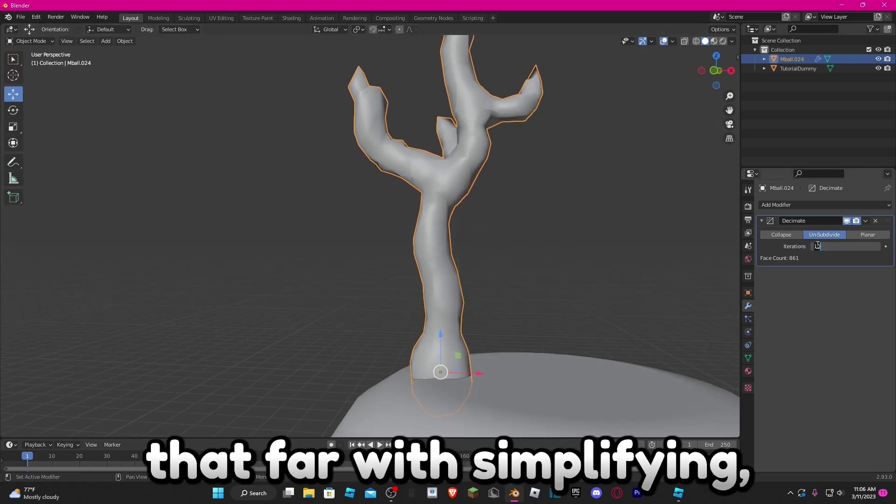
Lower the Decimate iterations to 1 and apply the modifier to the antler mesh
click(817, 269)
click(813, 245)
click(813, 245)
click(813, 245)
click(813, 245)
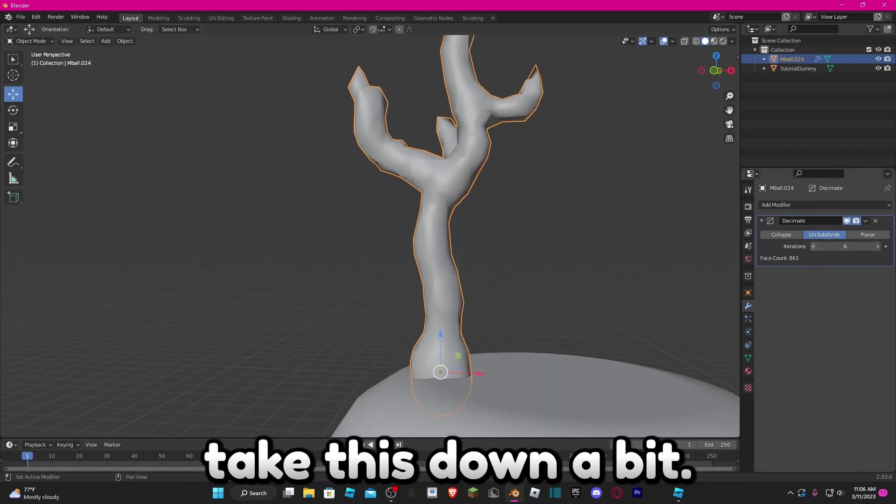
click(813, 246)
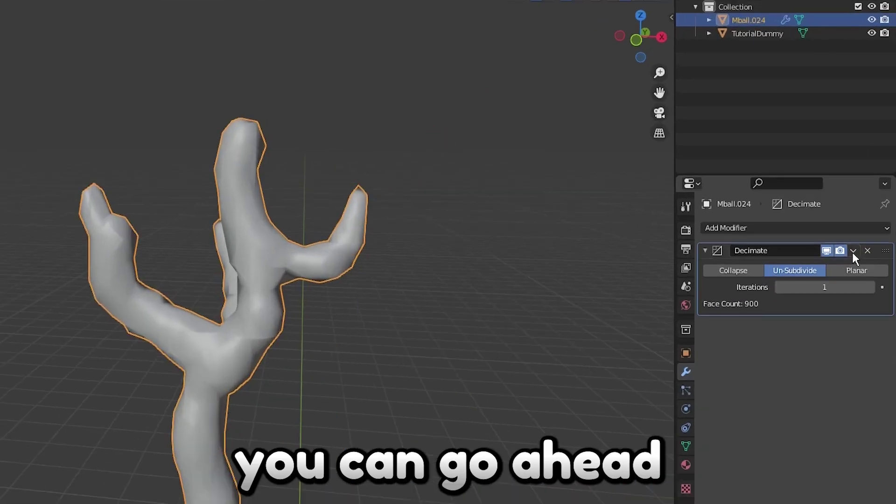
click(865, 221)
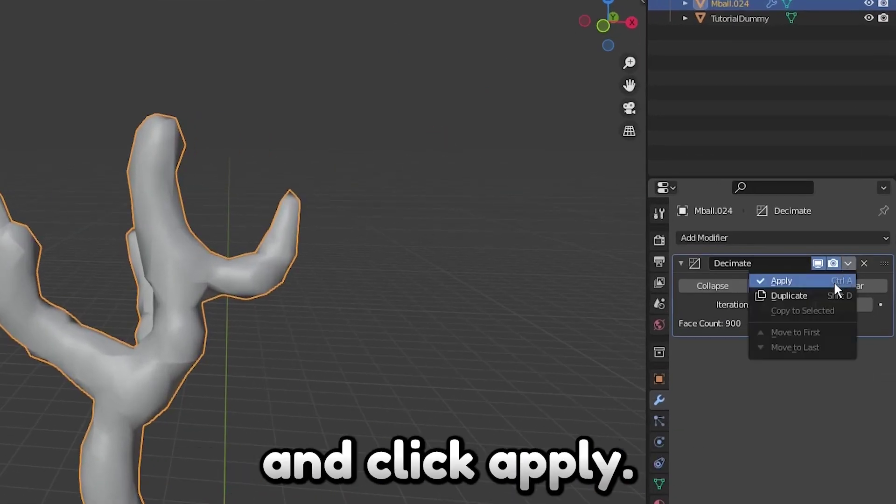
click(833, 281)
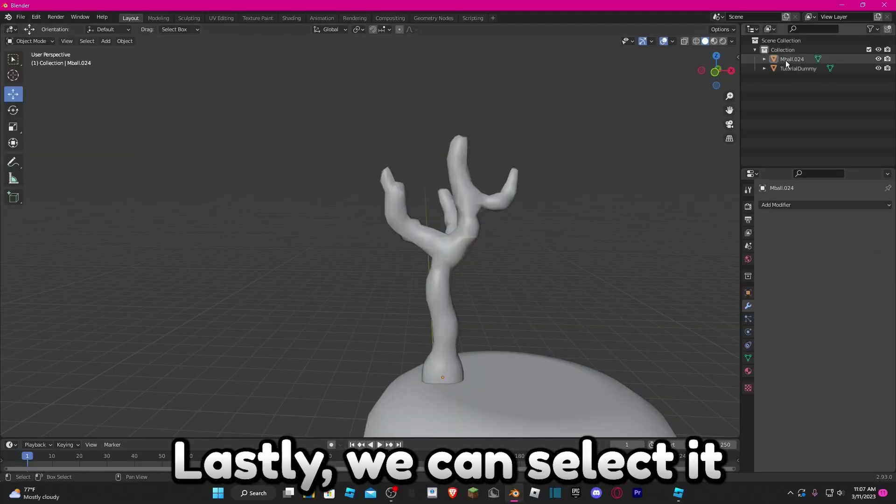
Apply Shade Smooth to the first antler mesh and deselect it
click(785, 60)
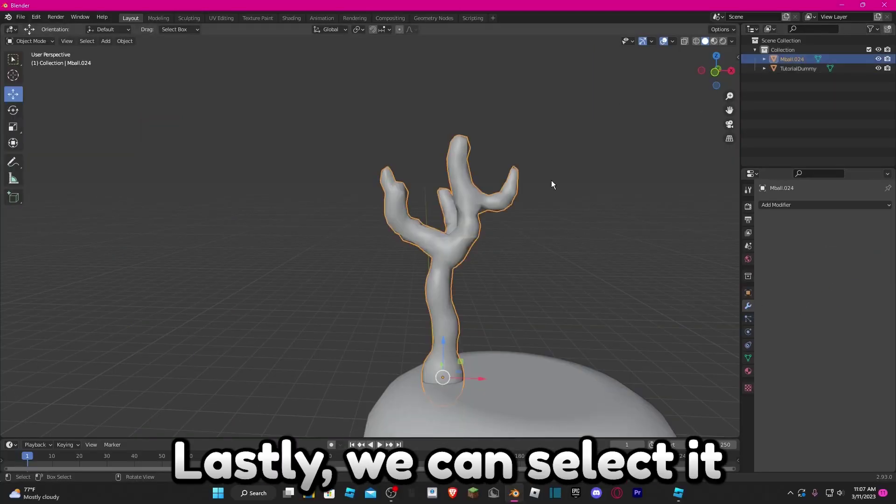
right_click(516, 197)
click(515, 196)
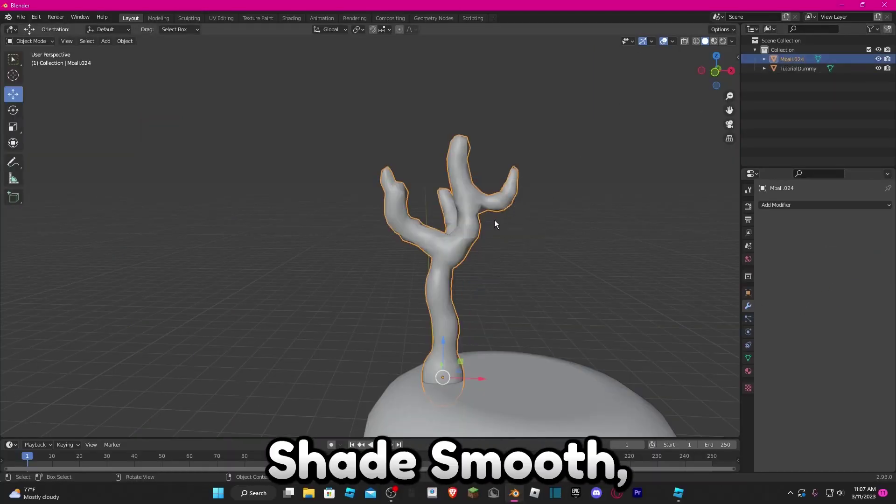
click(487, 238)
scroll(500, 252, up, 4)
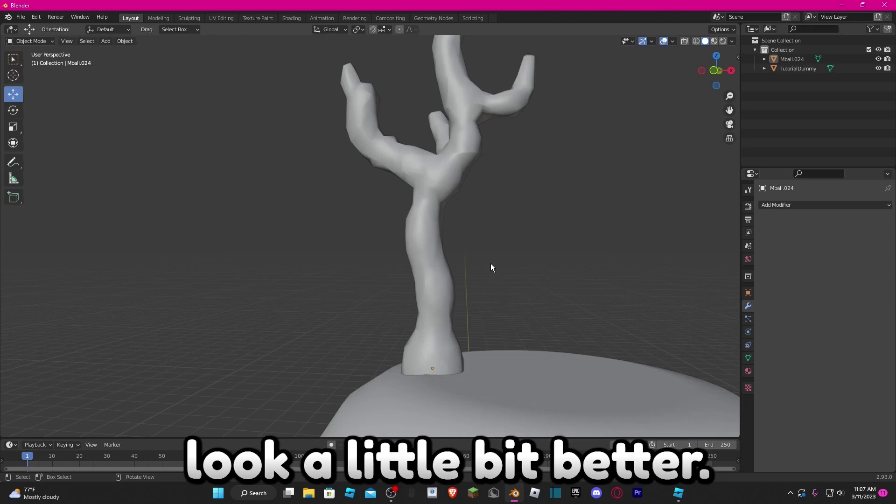
scroll(483, 236, down, 8)
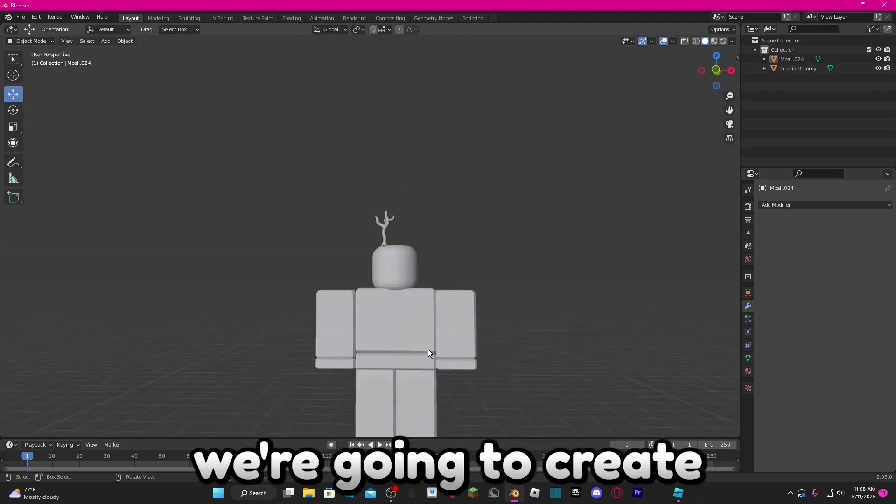
Add a Ball metaball at the origin and shrink it to a scale of about 0.194
scroll(427, 370, up, 3)
scroll(430, 372, down, 2)
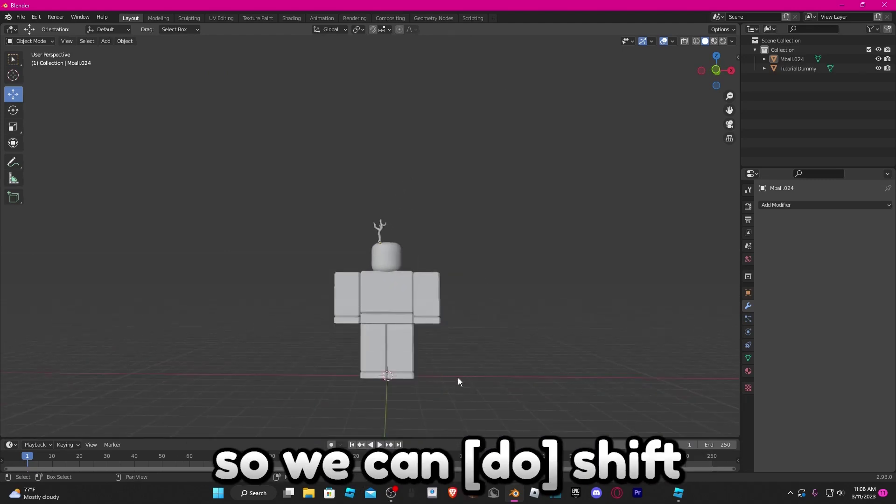
key(shift+a)
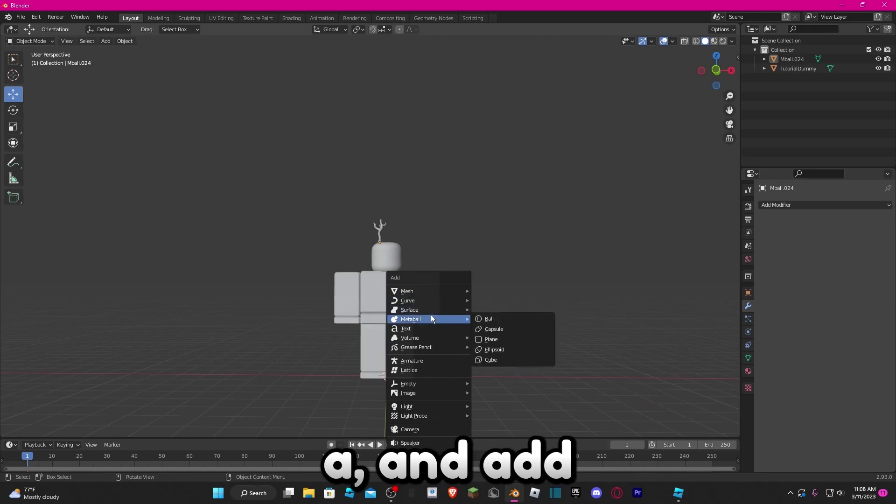
click(482, 321)
key(s)
click(400, 361)
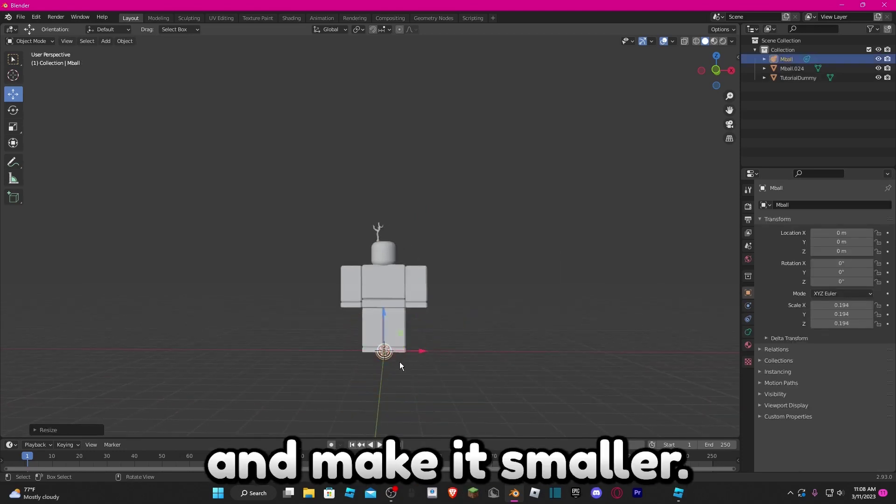
Place the metaball on the head's positive X side at about X 0.294 m, Z 5.087 m, and scale it to about 0.057
drag(384, 324, 401, 215)
scroll(402, 192, up, 8)
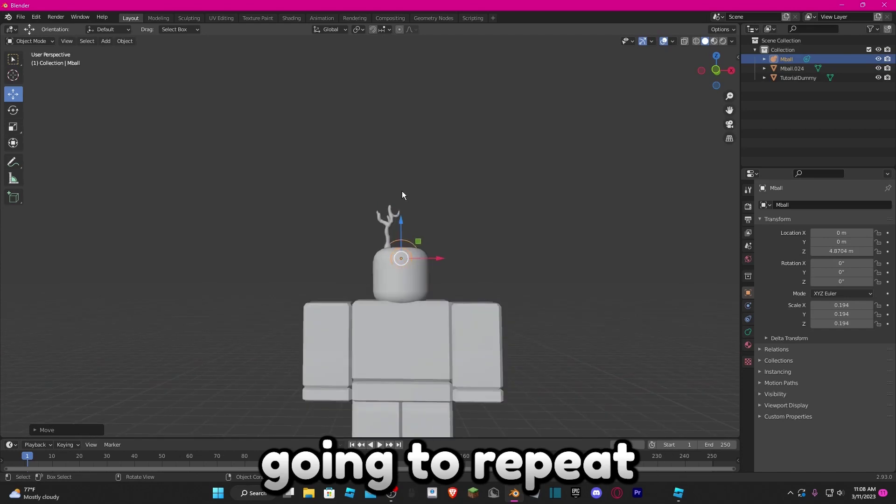
drag(497, 306, 535, 307)
key(s)
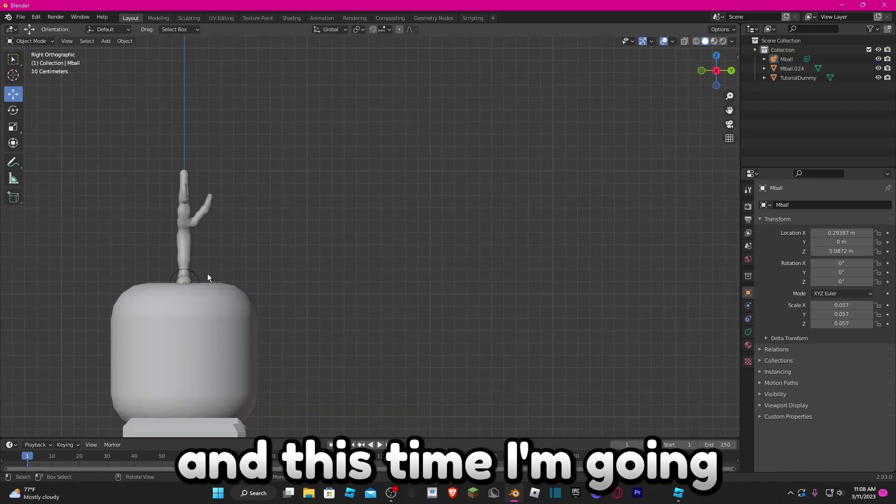
Duplicate the base metaball upward several times in the right side view, rescaling a copy, to build the second antler's trunk
click(196, 276)
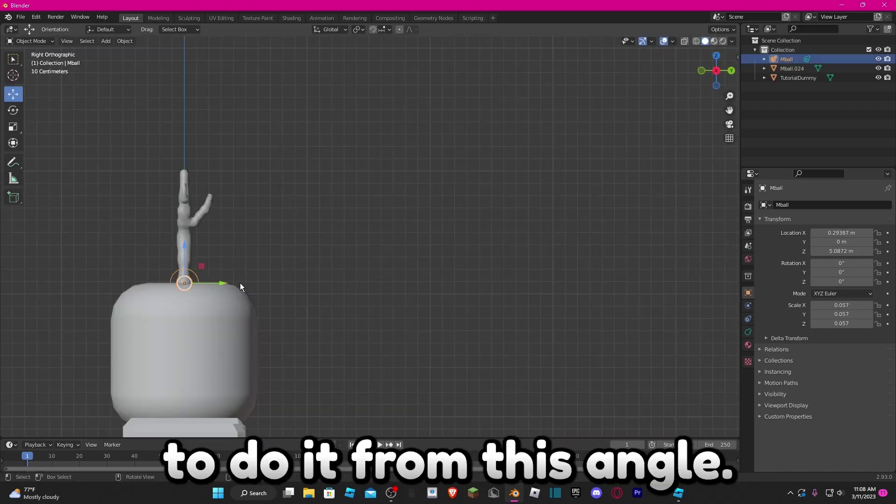
key(shift+d)
click(249, 219)
key(s)
click(247, 215)
key(shift+d)
click(234, 200)
key(shift+d)
click(259, 196)
click(260, 193)
Continue duplicating metaballs up the trunk and toward negative Y, to about Y -0.27 m, Z 5.56 m at scale 0.046
key(shift+d)
click(254, 174)
key(shift+d)
click(242, 172)
key(shift+d)
click(231, 165)
key(s)
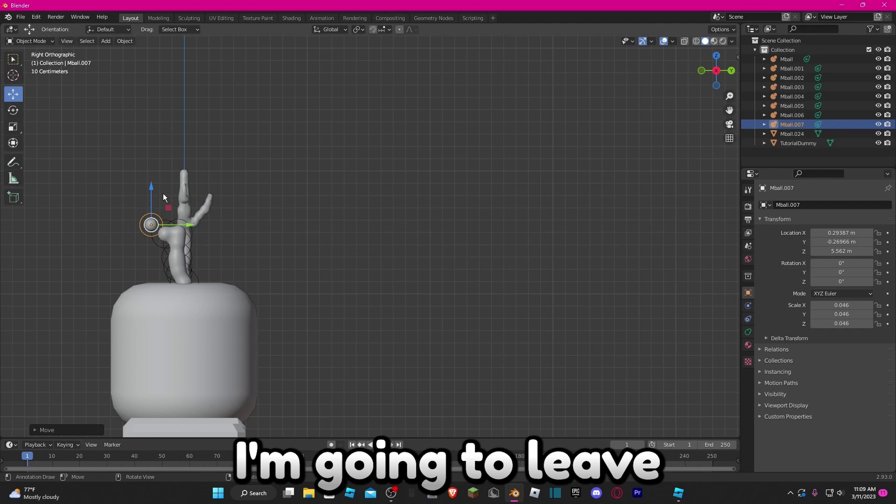
Duplicate and shrink metaballs upward to form a tapered, detached prong on the negative Y side
key(shift+d)
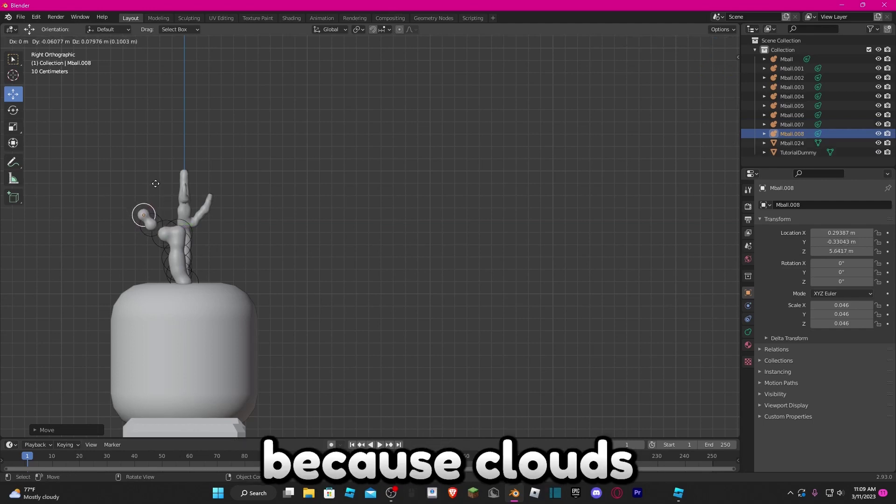
click(156, 187)
key(s)
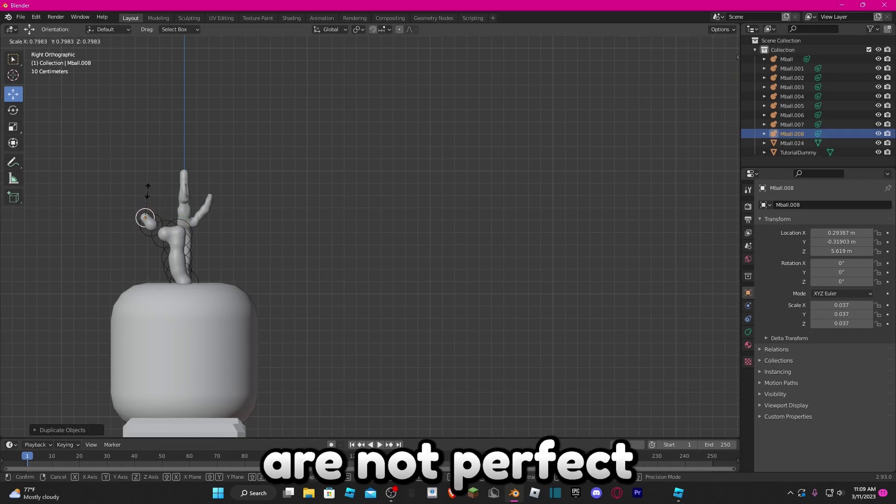
click(147, 190)
key(shift+d)
key(s)
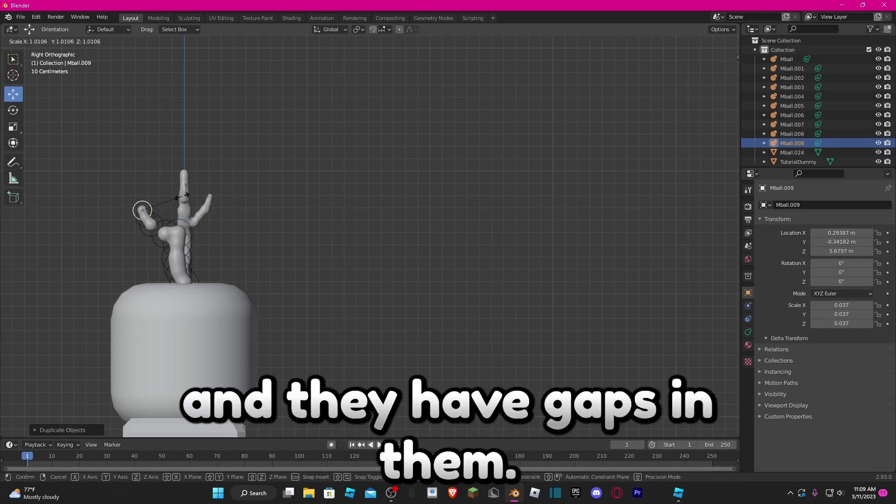
click(173, 195)
key(shift+d)
click(174, 194)
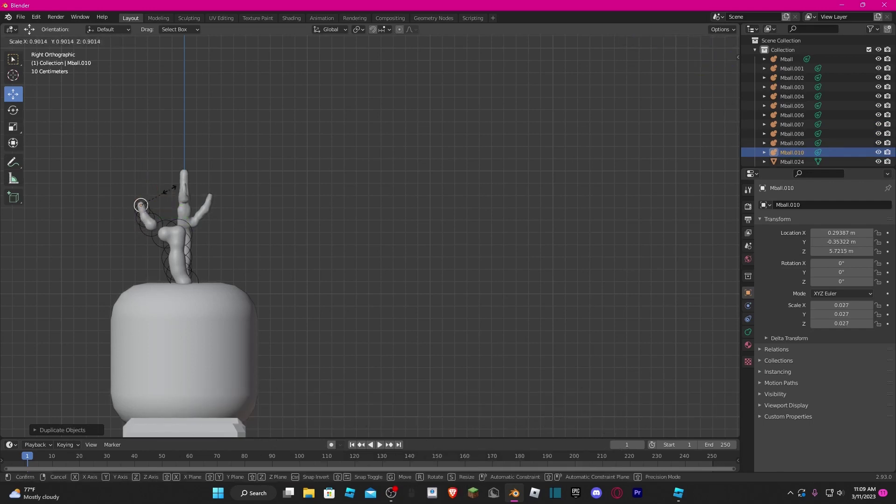
Duplicate small metaballs off the trunk toward positive Y to form a short lower prong scaled to about 0.029
key(shift+d)
click(211, 216)
key(shift+d)
click(217, 235)
key(s)
click(238, 247)
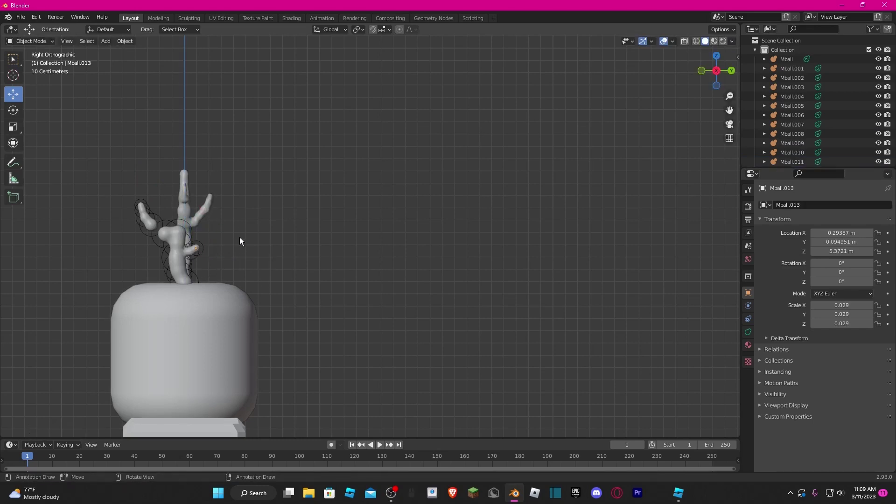
Duplicate and resize metaballs above the trunk to extend its top and form a detached upper prong around Y -0.13 m, Z 5.77 m
key(shift+d)
click(168, 197)
key(s)
click(203, 199)
click(196, 196)
key(shift+d)
click(186, 180)
key(shift+d)
click(186, 173)
key(shift+d)
click(190, 167)
key(s)
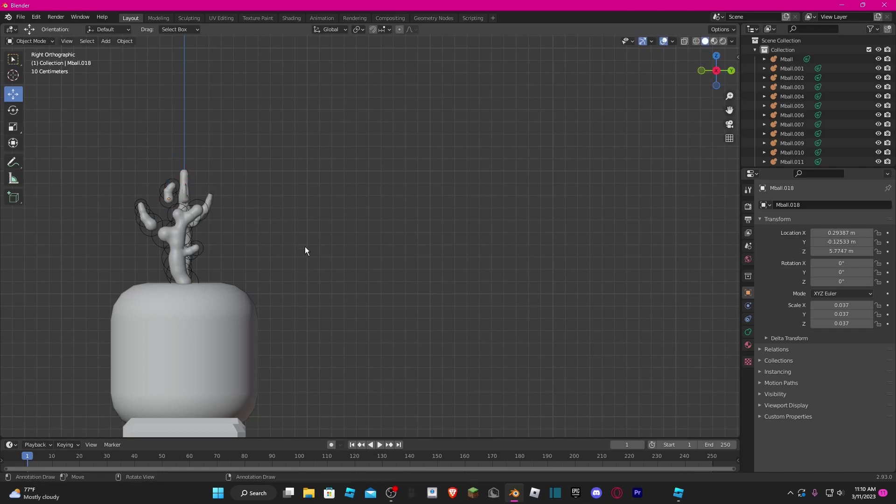
Duplicate and rescale metaballs up and outward to lengthen the upper prong on the positive Y side
key(shift+d)
click(230, 196)
key(s)
click(229, 196)
key(shift+d)
click(248, 182)
key(s)
Duplicate and resize trunk metaballs toward negative X to start a new side branch at about X 0.12 m, Z 5.47 m
middle_drag(306, 230, 438, 239)
scroll(437, 239, up, 3)
click(626, 217)
key(shift+d)
click(612, 215)
key(shift+d)
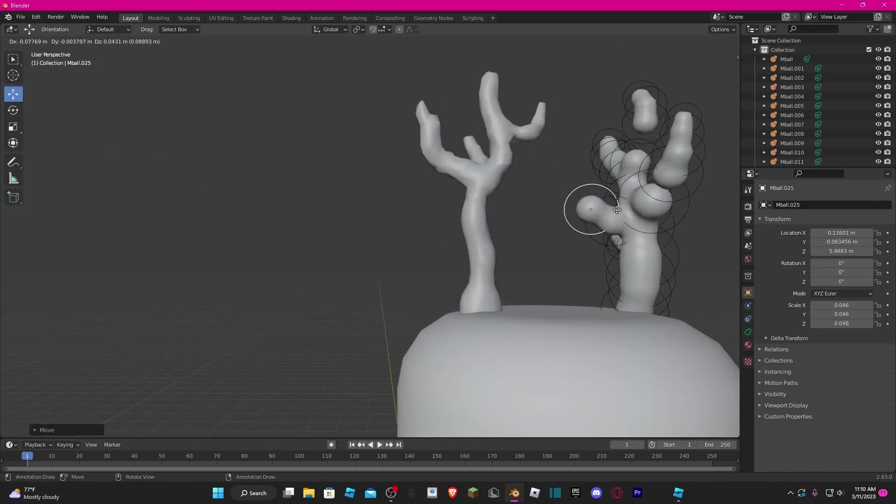
click(616, 196)
key(s)
click(607, 196)
Rescale a metaball in the negative X branch, then shift the selected branch metaballs along the X axis
click(610, 222)
key(s)
click(568, 191)
shift+click(572, 219)
key(g)
key(x)
click(605, 239)
Rescale one of the second antler's branch metaballs and place a duplicate beside it
middle_drag(598, 241, 493, 174)
click(492, 174)
click(494, 161)
key(s)
click(493, 162)
middle_drag(583, 224, 633, 214)
key(shift+d)
click(578, 212)
Duplicate and resize several more metaballs around the second antler's trunk to add another small prong
scroll(589, 231, down, 4)
click(483, 275)
key(shift+d)
middle_drag(599, 248, 505, 293)
click(506, 275)
key(s)
click(493, 239)
key(shift+d)
click(507, 233)
scroll(544, 239, up, 3)
scroll(545, 239, down, 3)
click(536, 250)
click(504, 293)
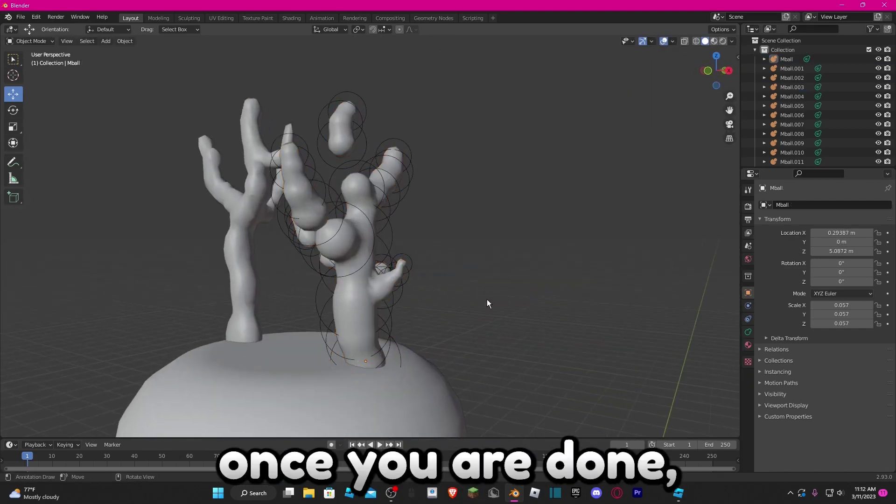
Scale down the trunk's base metaball and the one above it to make the second antler less bulgy
click(402, 363)
key(s)
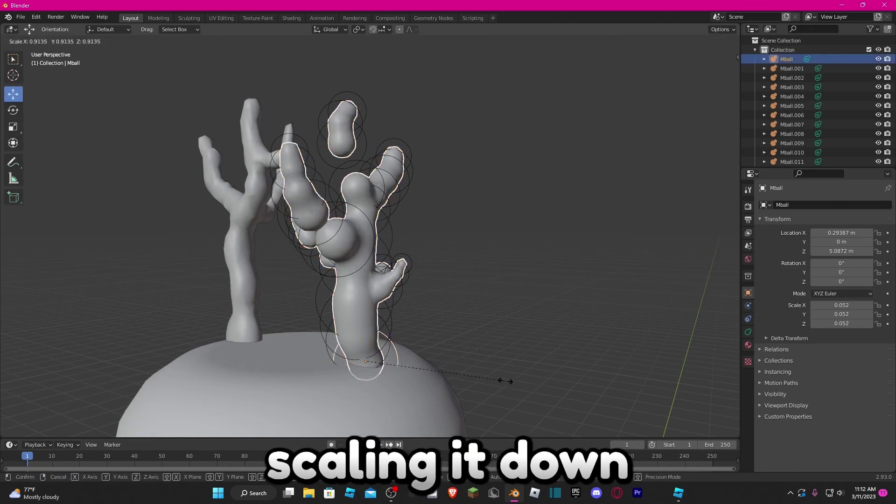
click(406, 351)
click(406, 351)
middle_drag(432, 337, 480, 337)
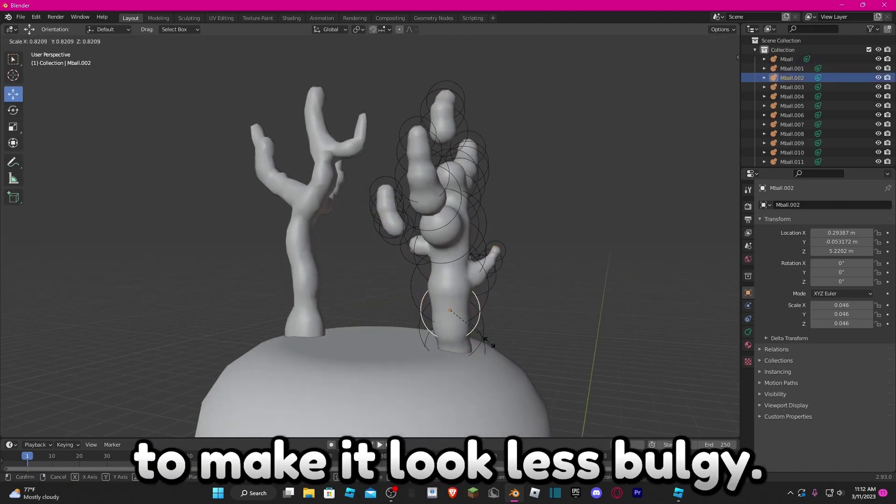
click(477, 339)
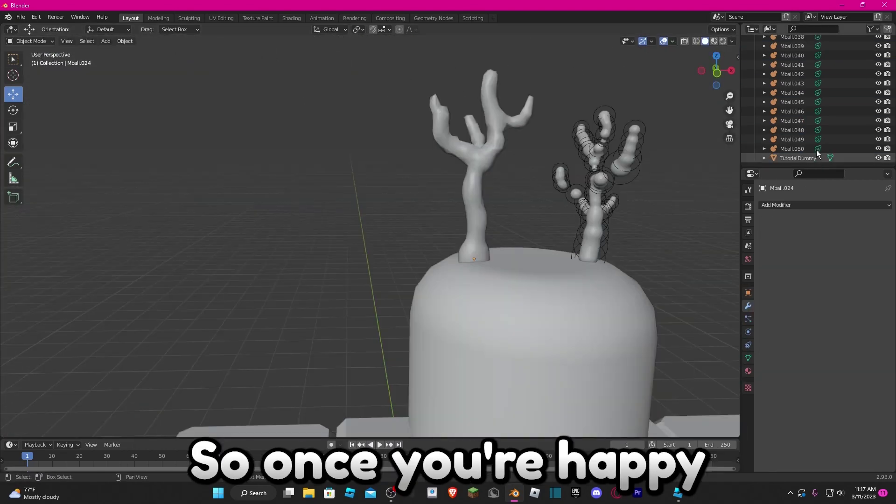
Select all the metaball objects from Mball through Mball.050 and convert the selection to a mesh
click(819, 149)
scroll(839, 138, up, 4)
scroll(845, 150, up, 10)
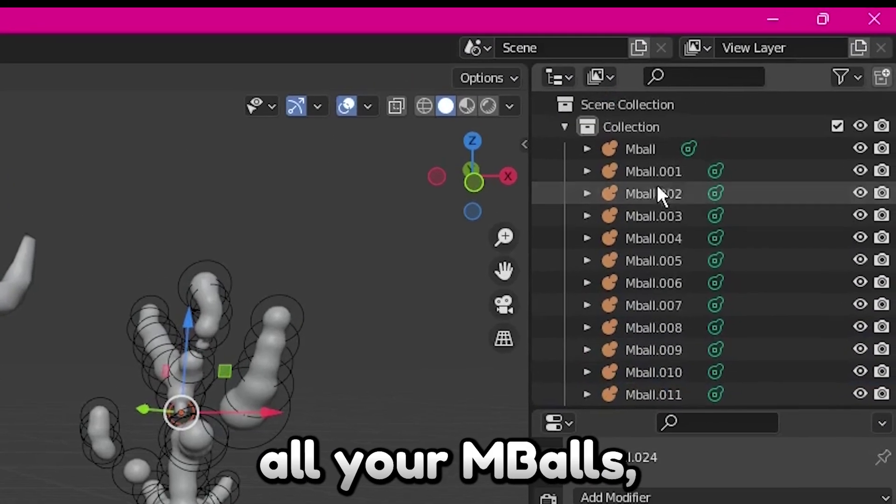
click(786, 59)
scroll(621, 201, down, 15)
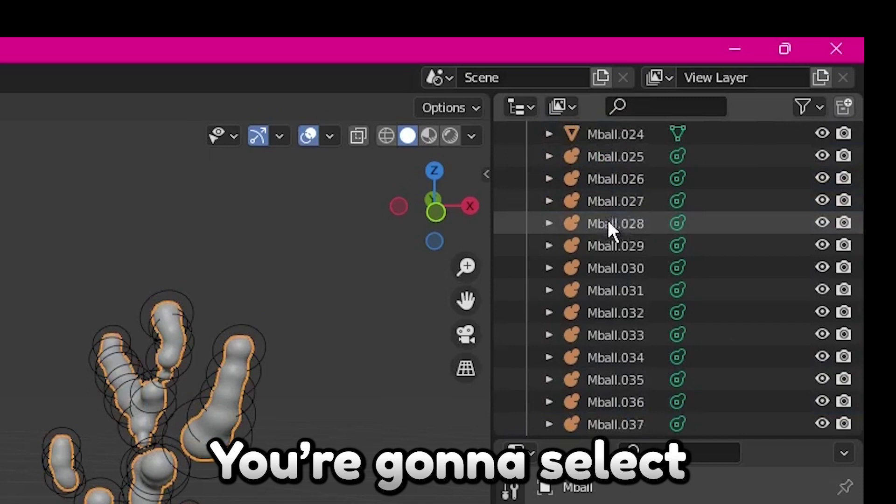
shift+click(642, 384)
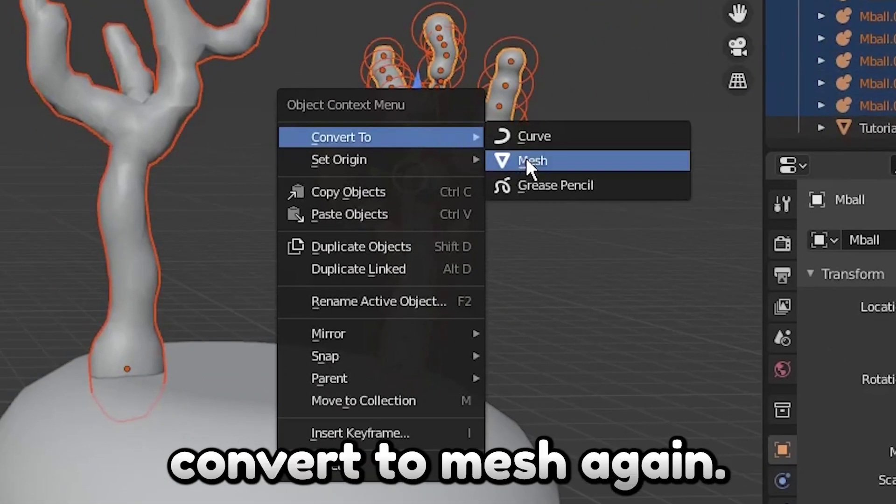
click(528, 161)
click(587, 200)
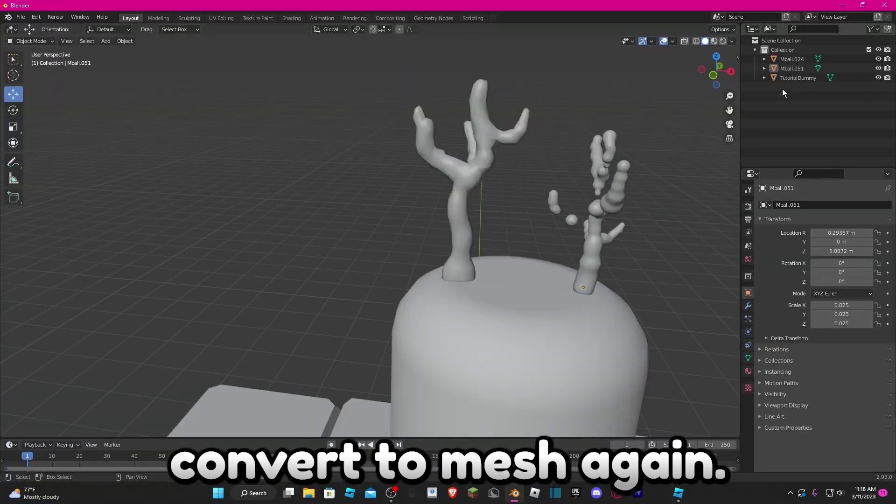
Select the first antler mesh, Mball.024, and rotate it about the Z axis so its branches face a different direction
click(788, 70)
click(791, 60)
click(794, 77)
click(796, 59)
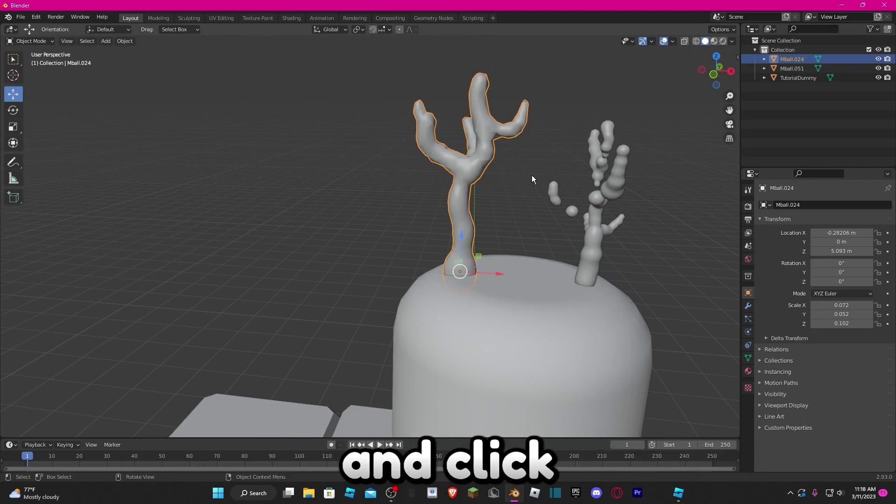
key(r)
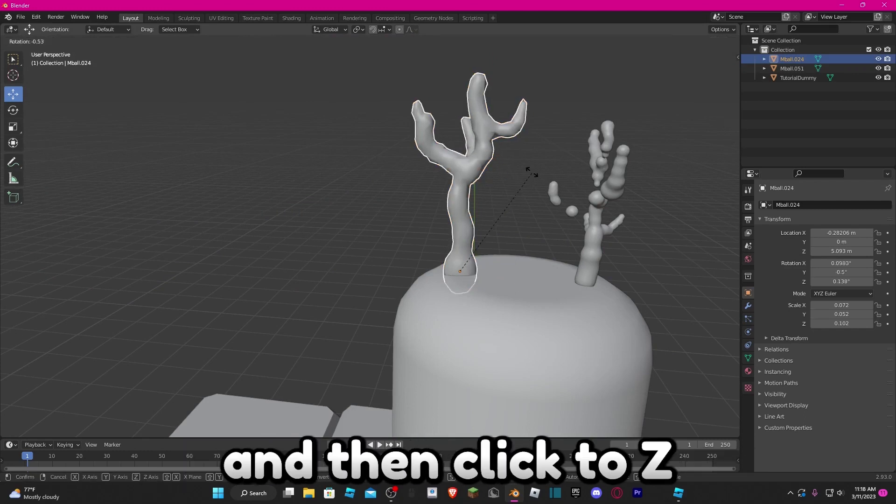
click(525, 273)
Rotate the second antler mesh, Mball.051, about the Z axis
click(606, 259)
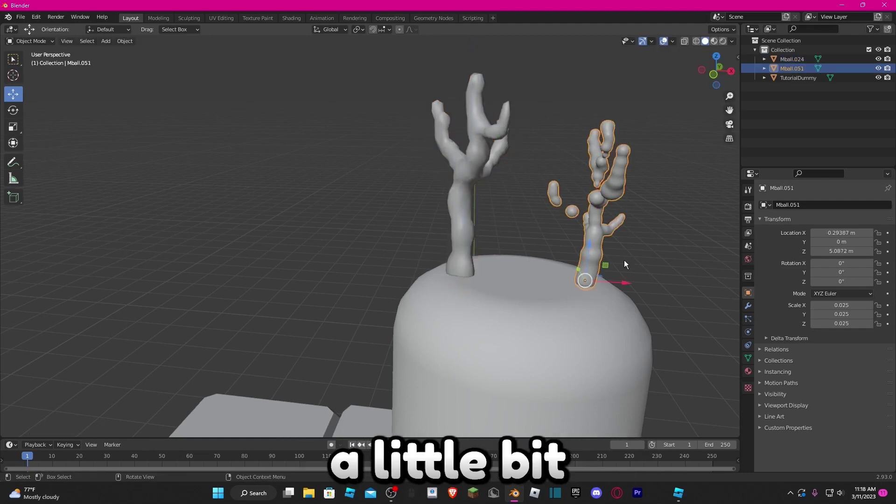
key(r)
key(z)
click(667, 292)
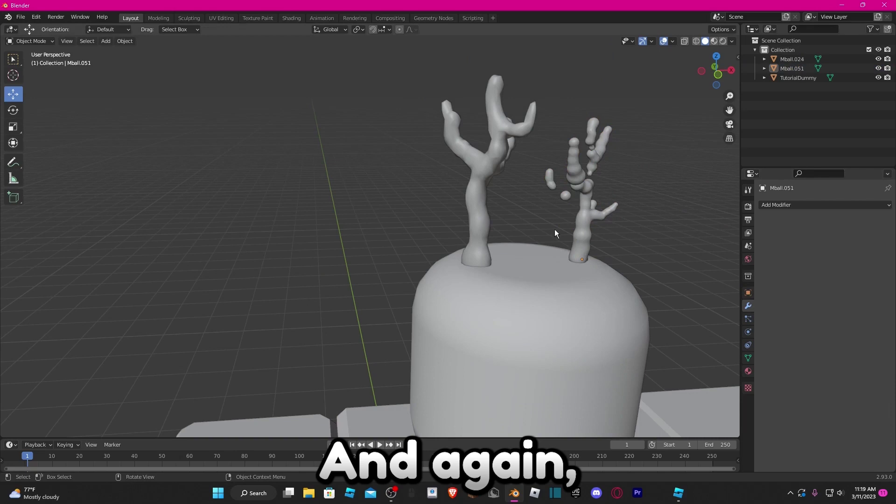
Add a Decimate modifier to the second antler in Un-Subdivide mode with 15 iterations
middle_drag(579, 211, 553, 206)
click(627, 208)
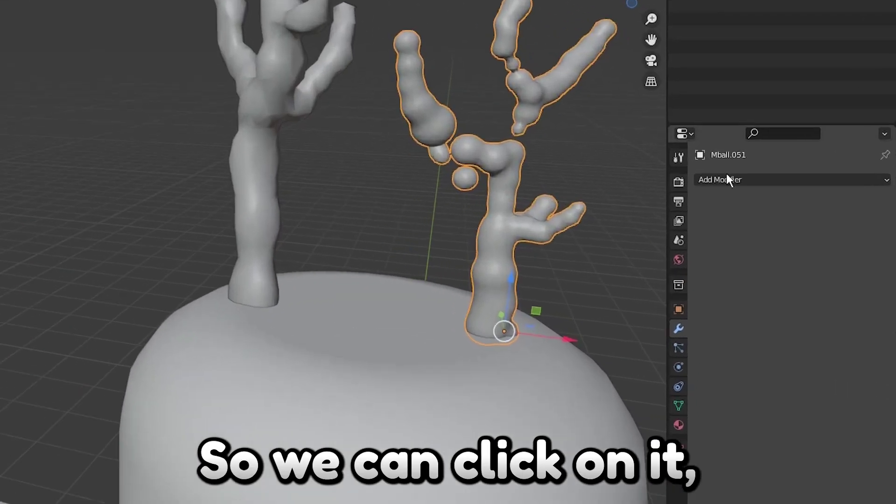
click(726, 178)
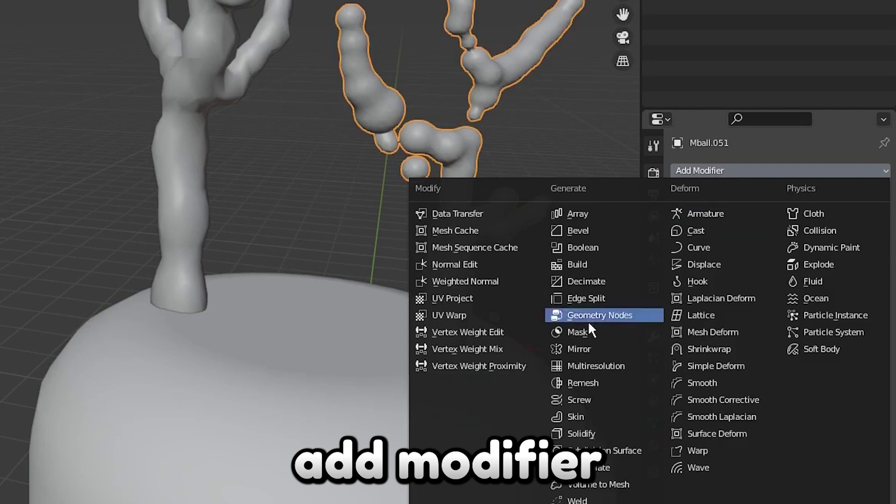
click(625, 281)
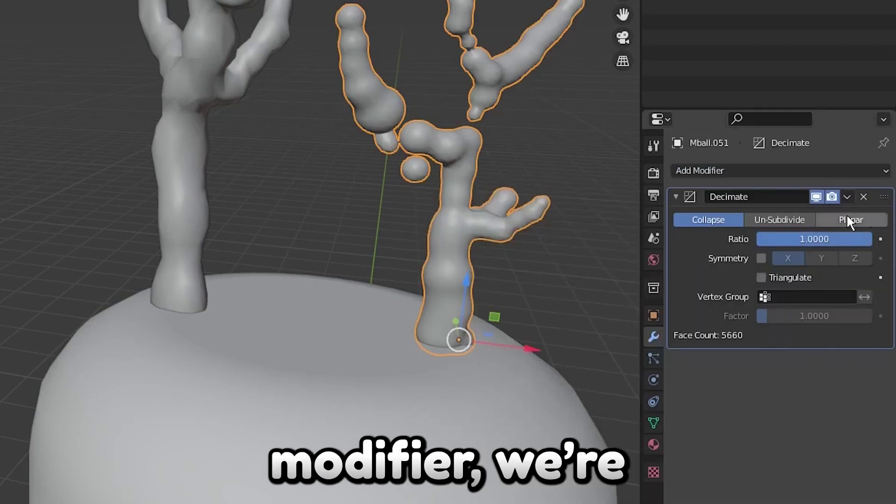
click(798, 216)
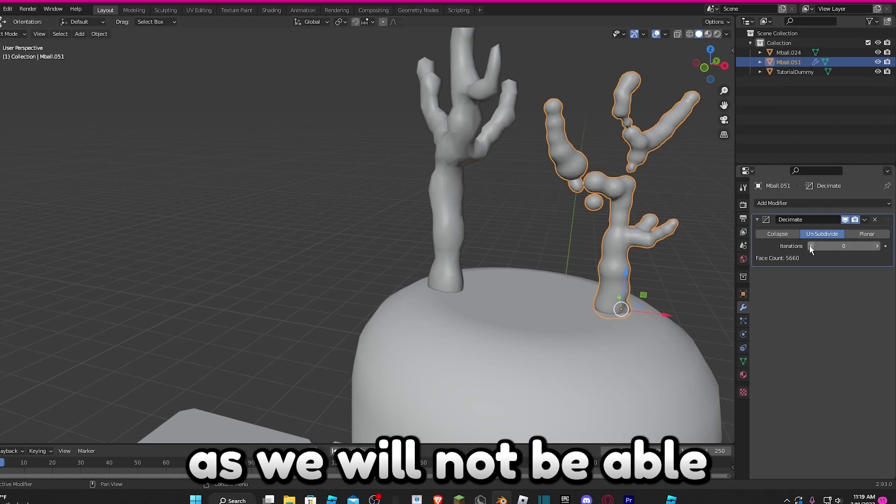
middle_drag(540, 229, 584, 205)
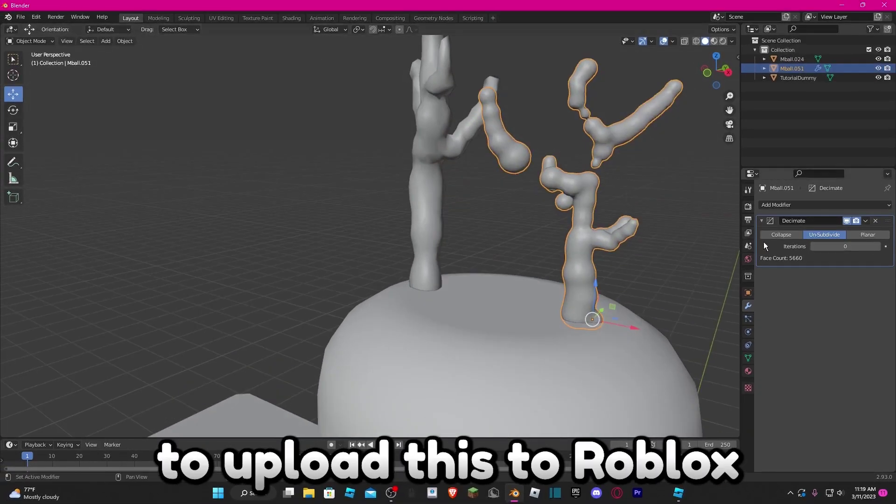
drag(813, 245, 846, 246)
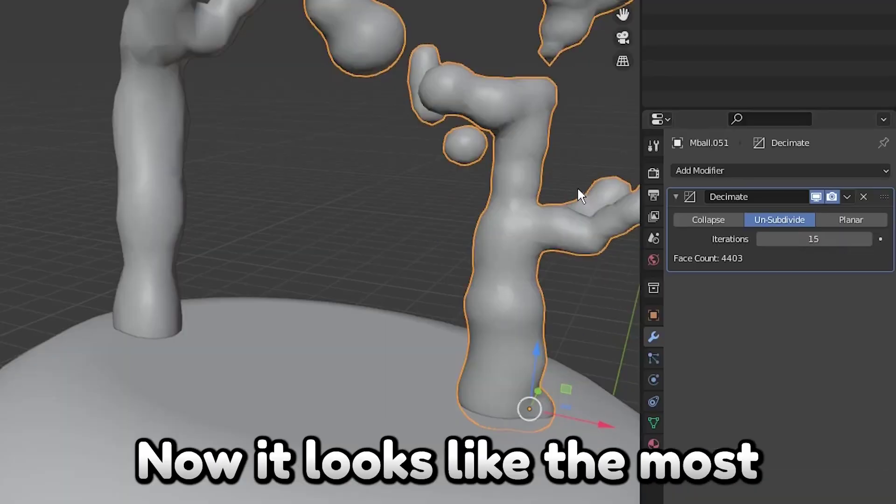
Check the second antler's shape from another angle and apply the Un-Subdivide Decimate modifier
middle_drag(578, 189, 540, 190)
scroll(539, 189, down, 3)
scroll(537, 189, up, 3)
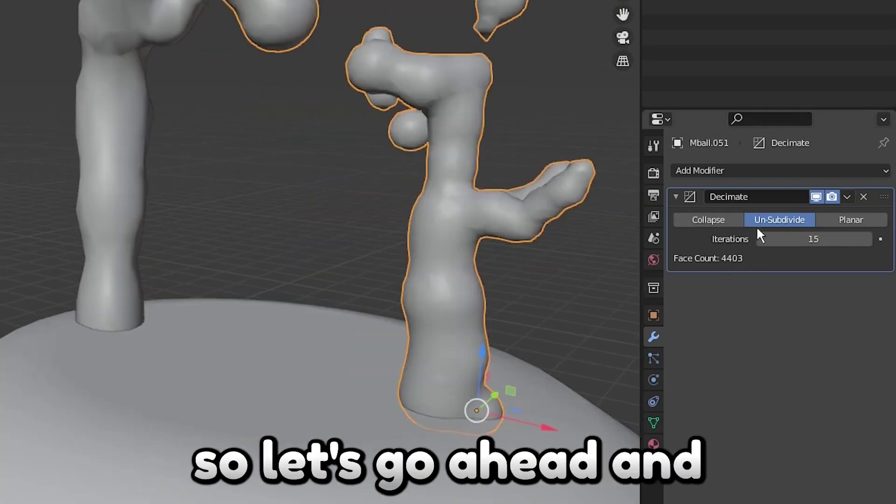
click(847, 197)
click(808, 211)
Add another Decimate modifier to the second antler and switch it to Planar mode
click(743, 172)
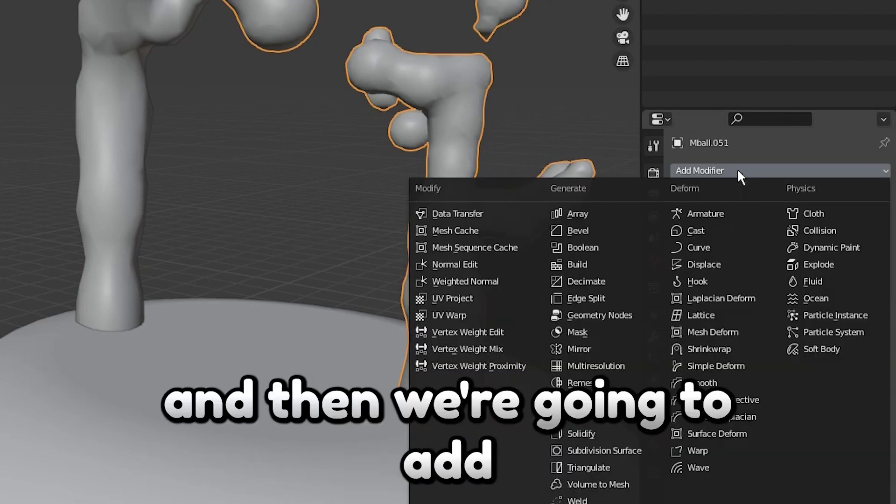
click(606, 281)
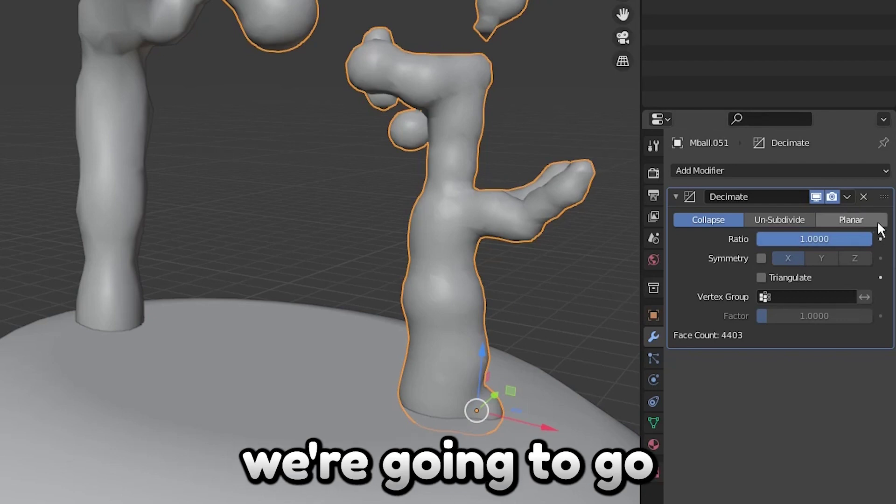
click(849, 220)
click(850, 258)
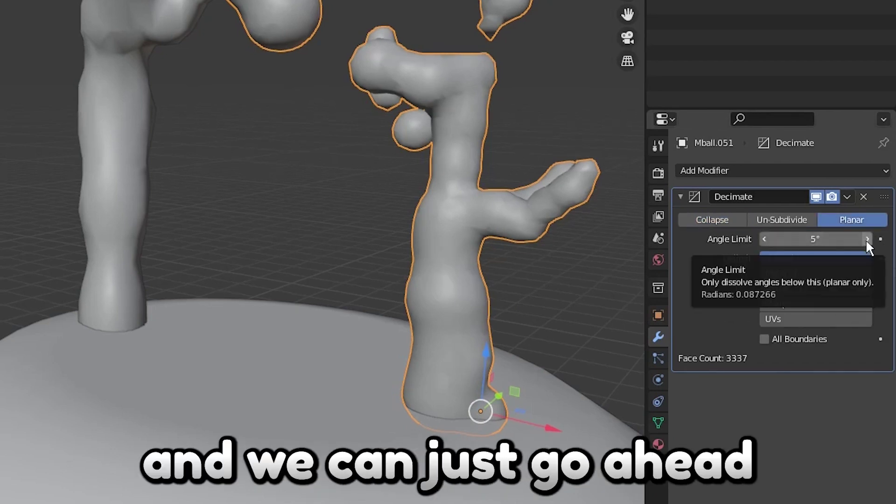
click(852, 240)
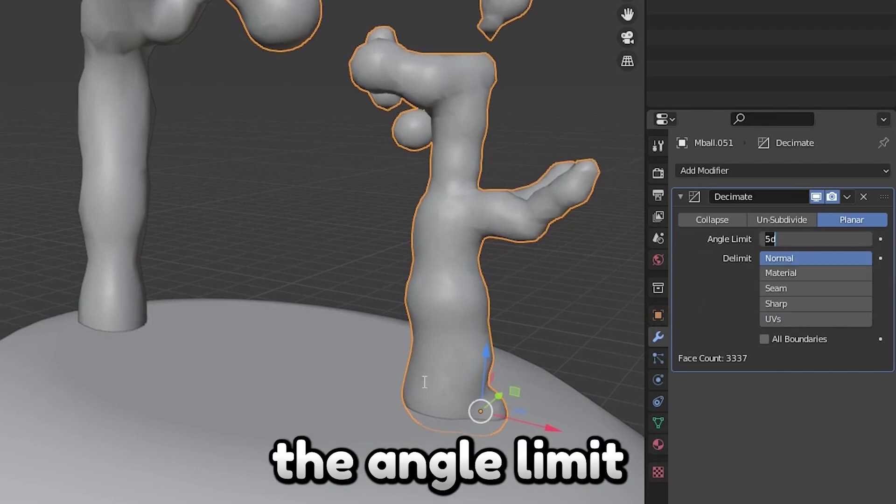
key(Return)
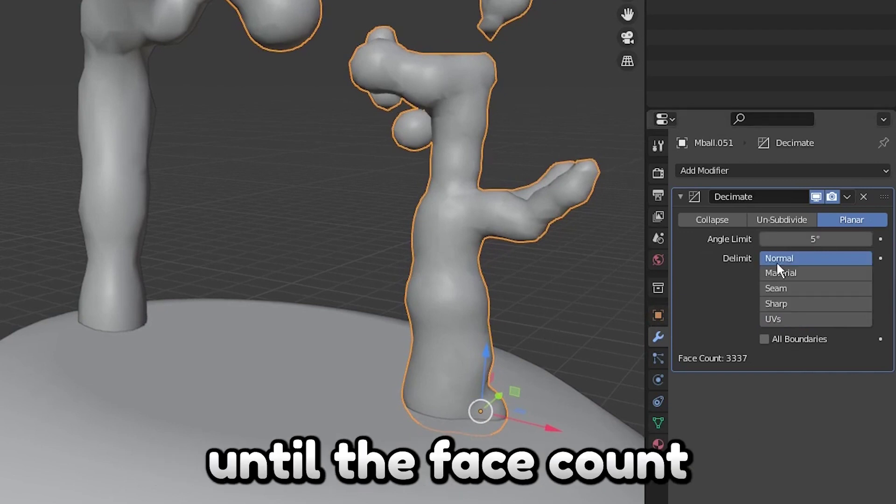
Adjust the planar Decimate modifier's angle limit to 15° to reduce the second antler's face count
click(867, 238)
click(867, 238)
click(867, 238)
click(867, 238)
click(867, 238)
middle_drag(378, 154, 367, 132)
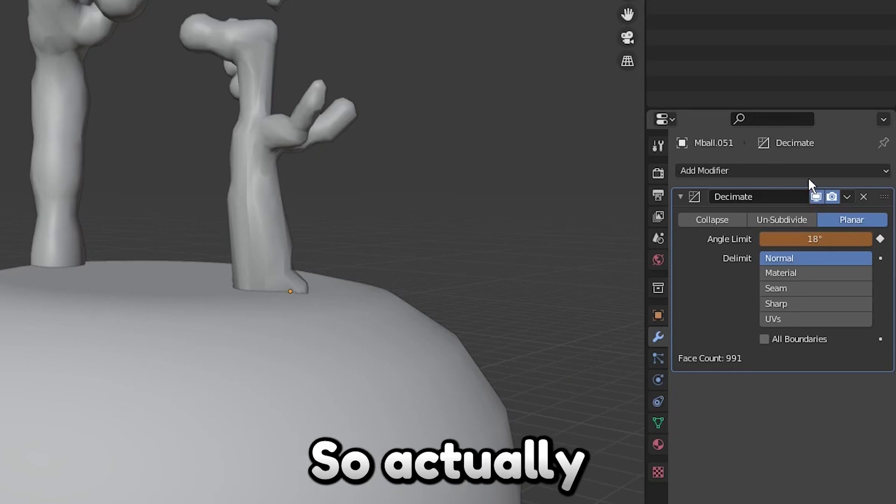
click(766, 237)
click(767, 237)
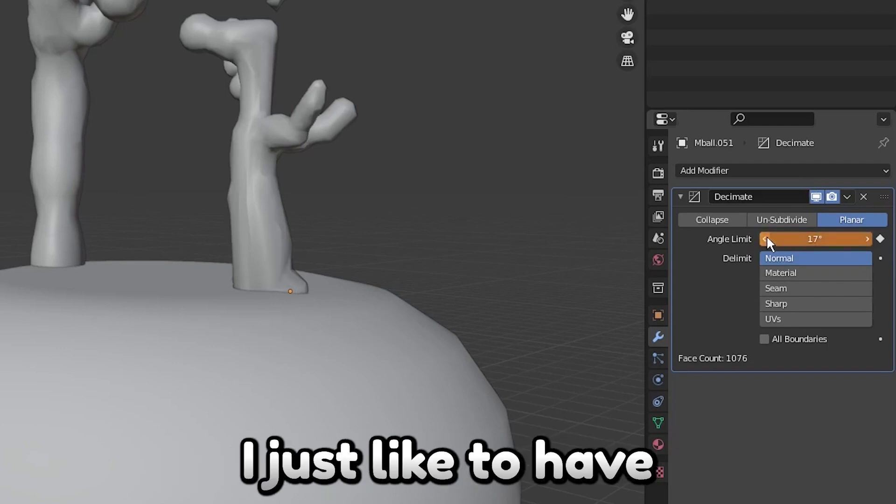
click(766, 237)
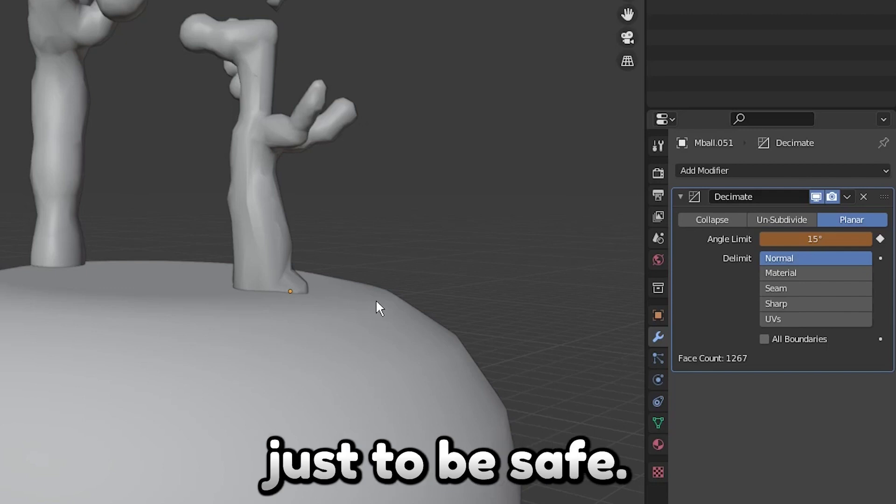
Apply the planar Decimate modifier to the second antler
click(847, 197)
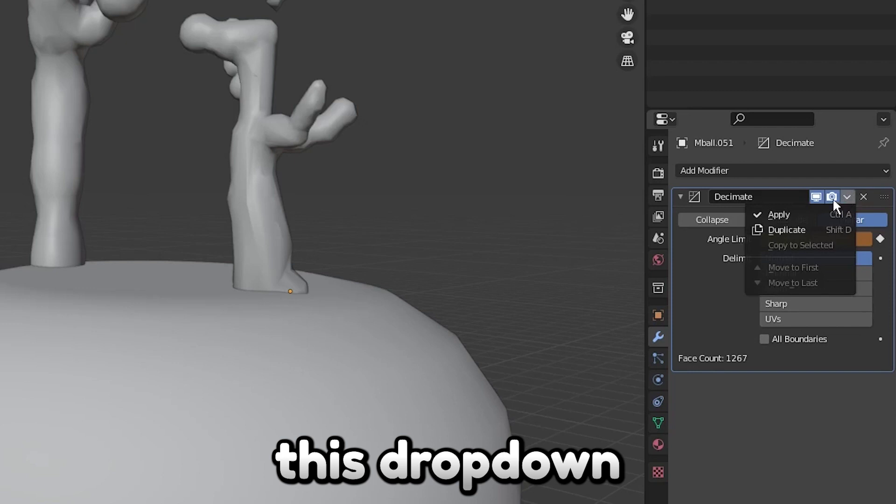
click(809, 213)
right_click(525, 186)
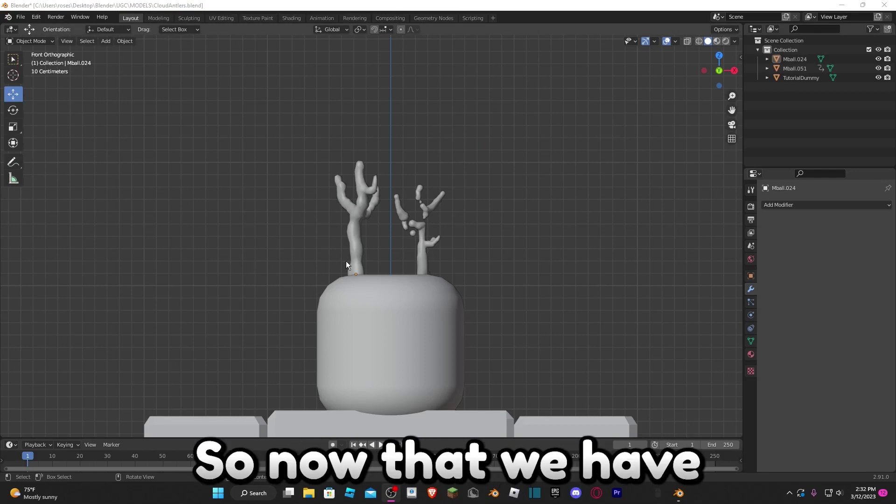
Select both antler meshes, join them into one object, and clear the selection
middle_drag(340, 289, 419, 225)
click(417, 227)
shift+click(346, 216)
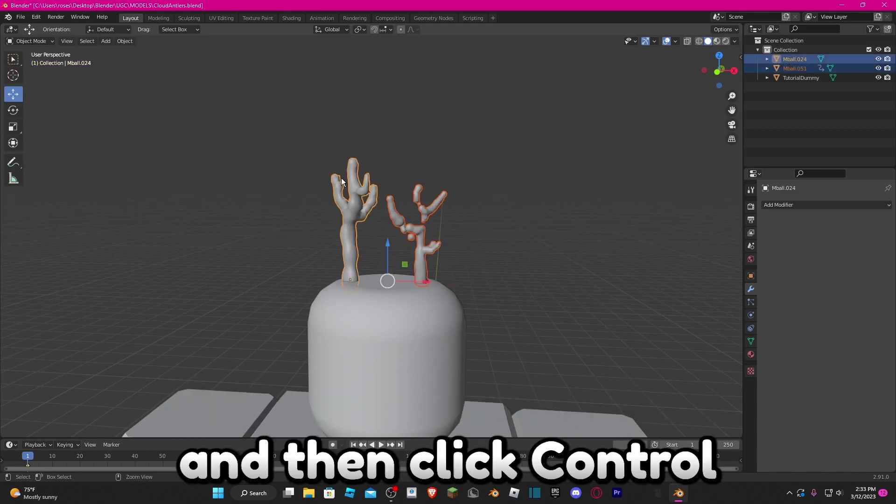
key(ctrl+j)
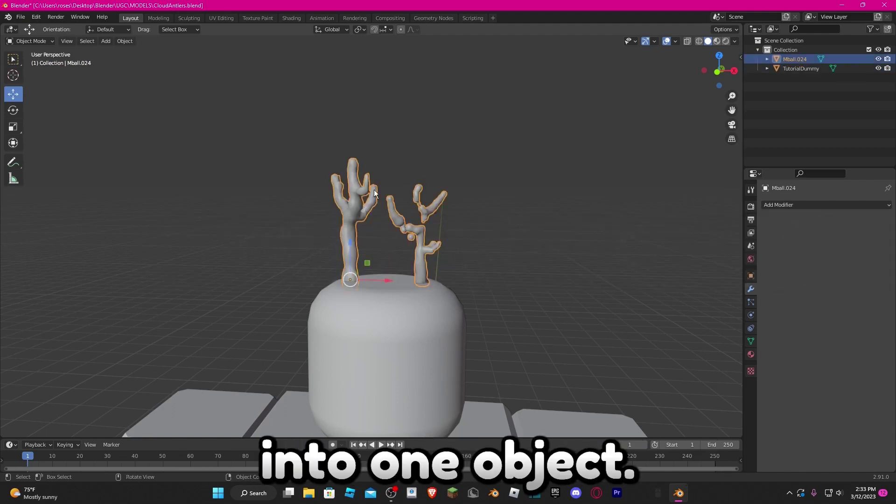
click(469, 256)
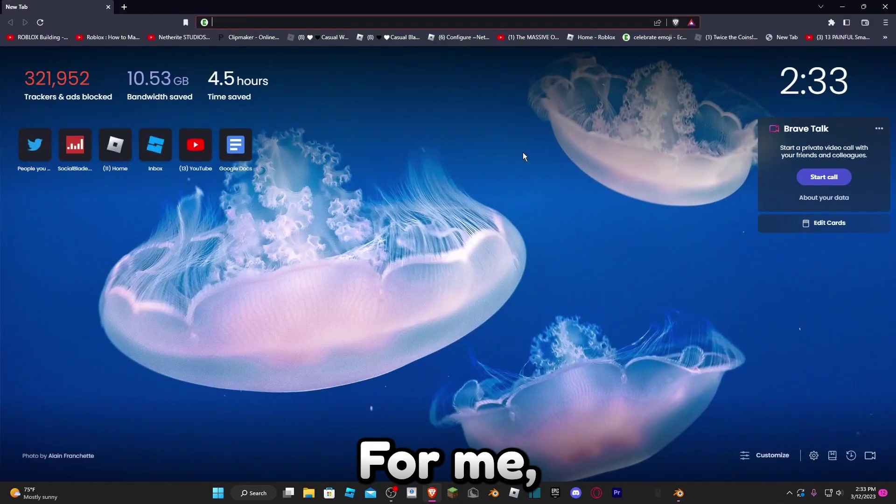
Switch to the browser, open Pixlr E, and create a new 256 × 256 px image
text(pixlr e)
key(Return)
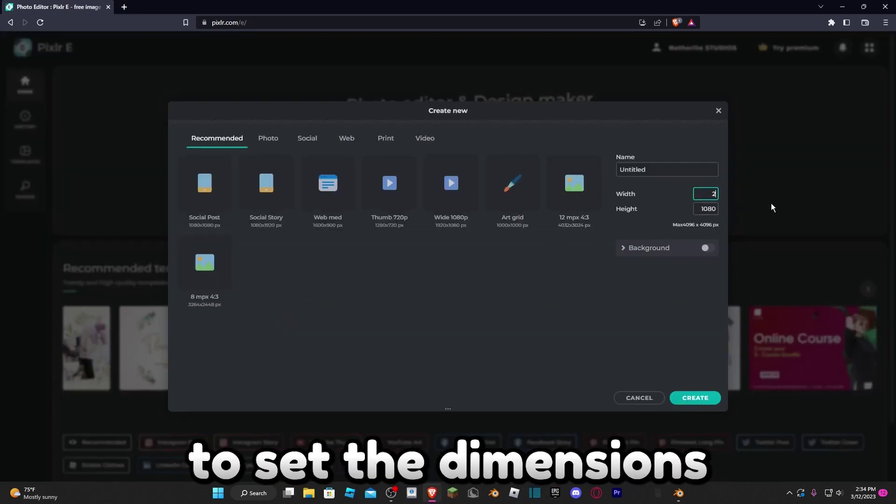
double_click(704, 209)
text(256)
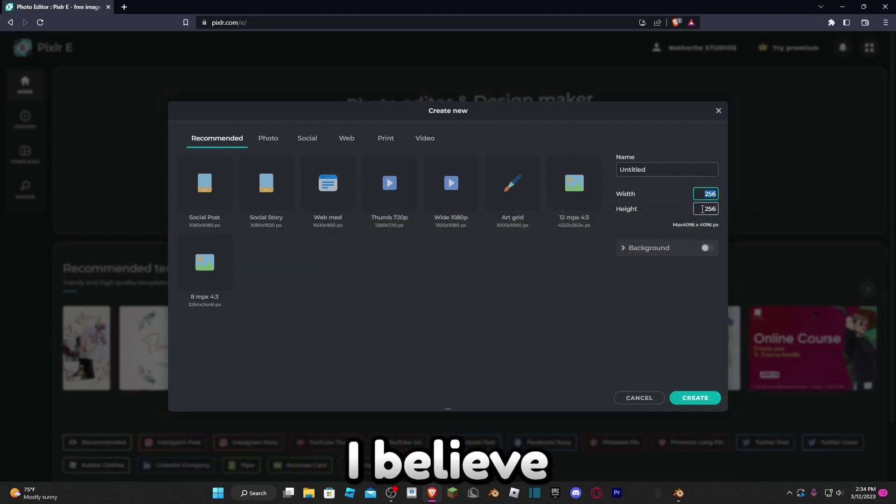
double_click(702, 213)
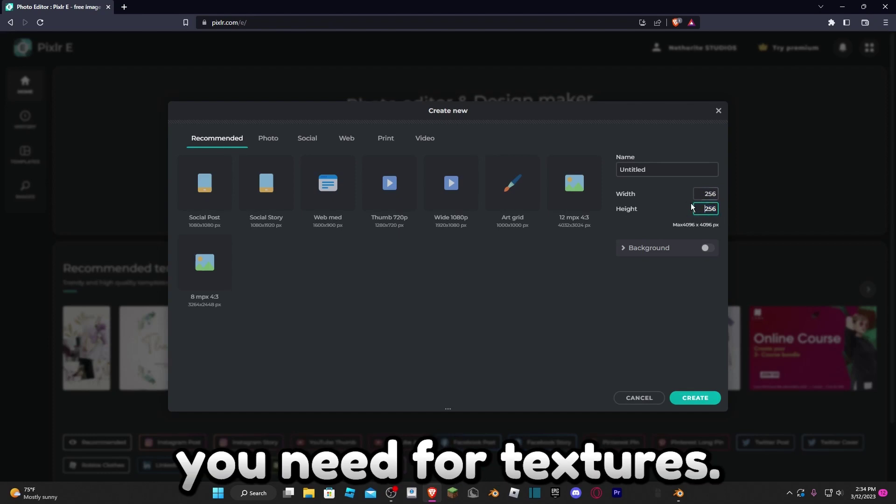
click(690, 397)
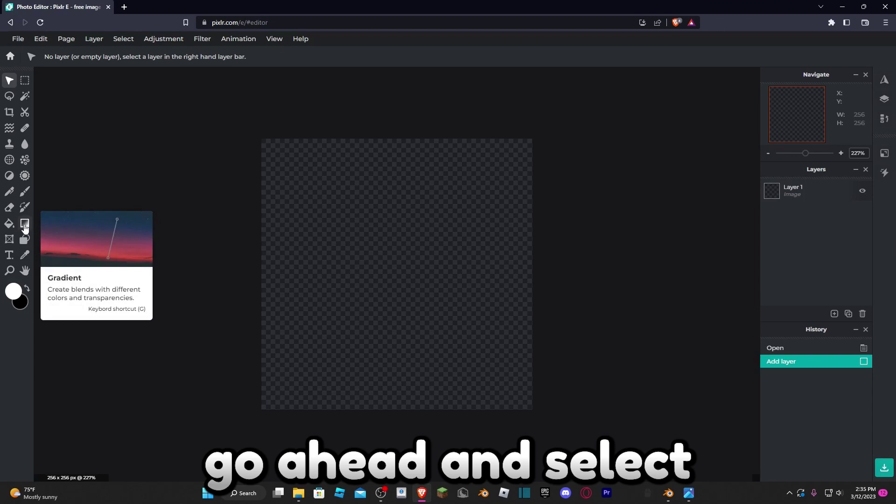
Choose the Gradient tool and set the gradient's start colour to a medium blue
click(23, 229)
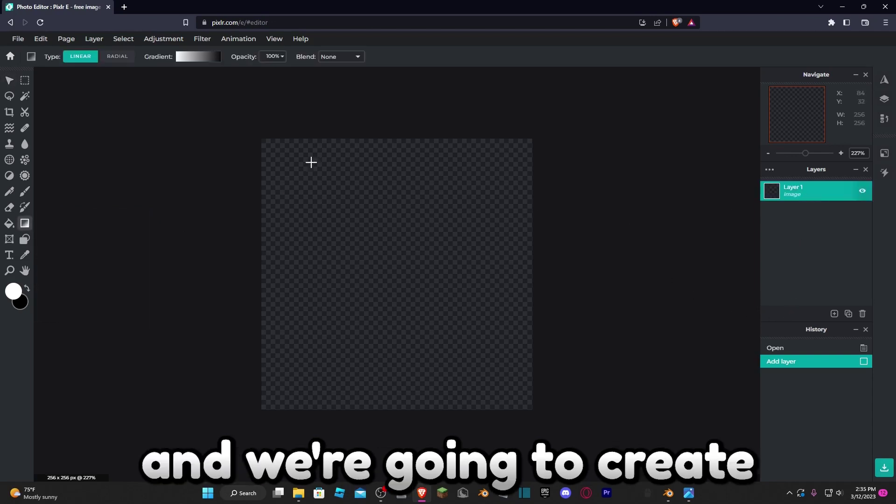
click(201, 56)
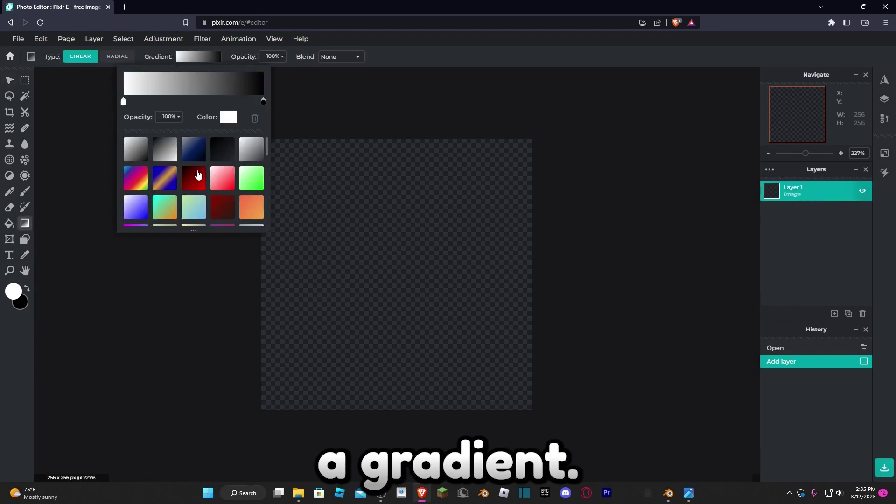
click(228, 116)
drag(441, 237, 429, 233)
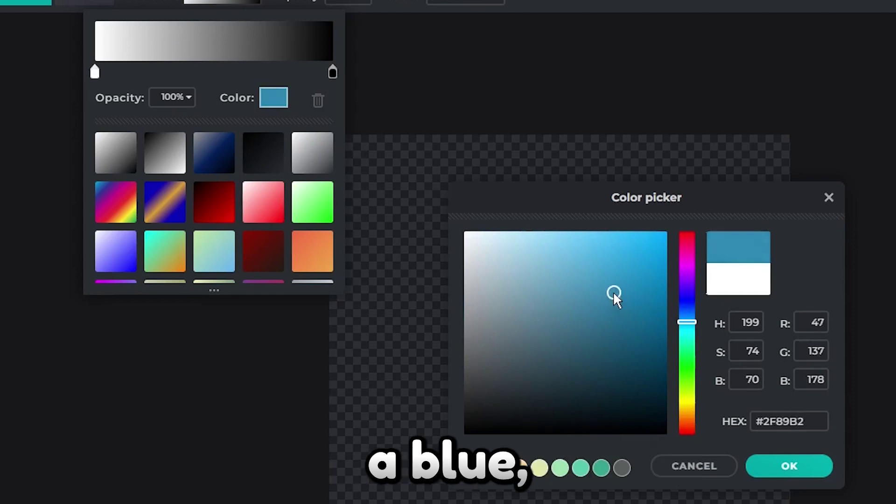
drag(614, 294, 610, 289)
click(789, 466)
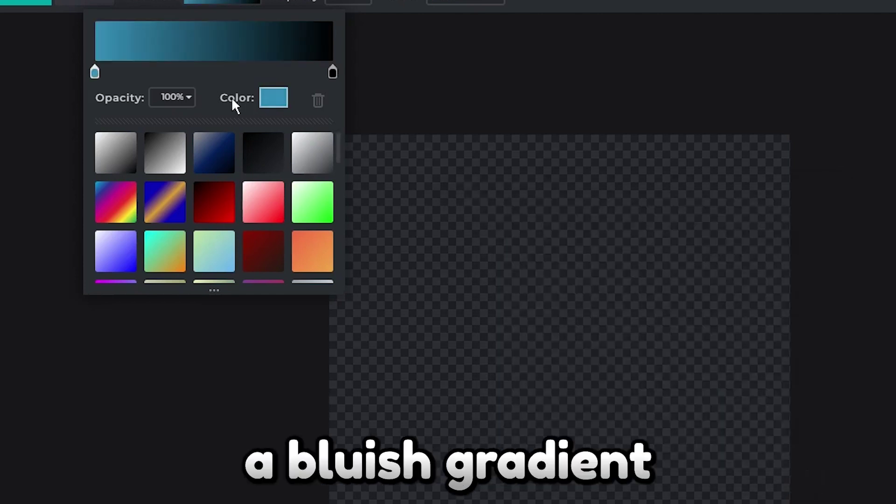
Change the gradient's black end stop to cyan and fill the canvas with the linear gradient from the bottom edge to the top edge
click(333, 72)
click(273, 97)
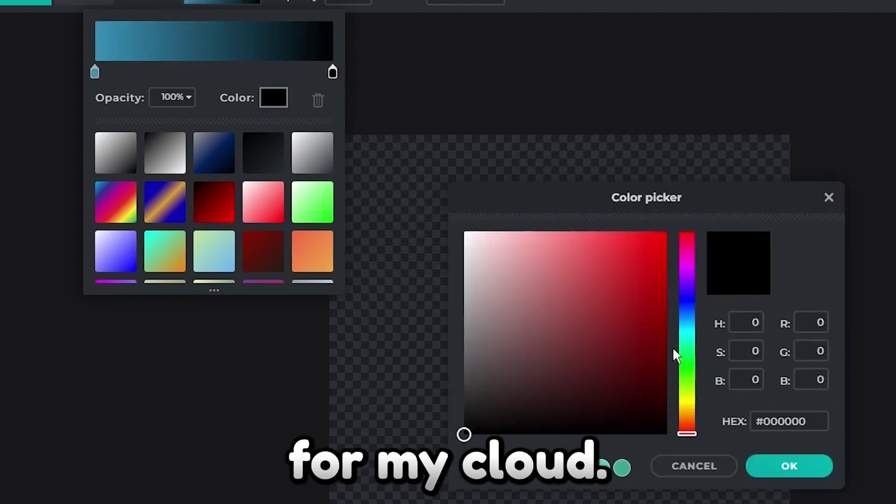
click(692, 344)
click(627, 269)
click(788, 466)
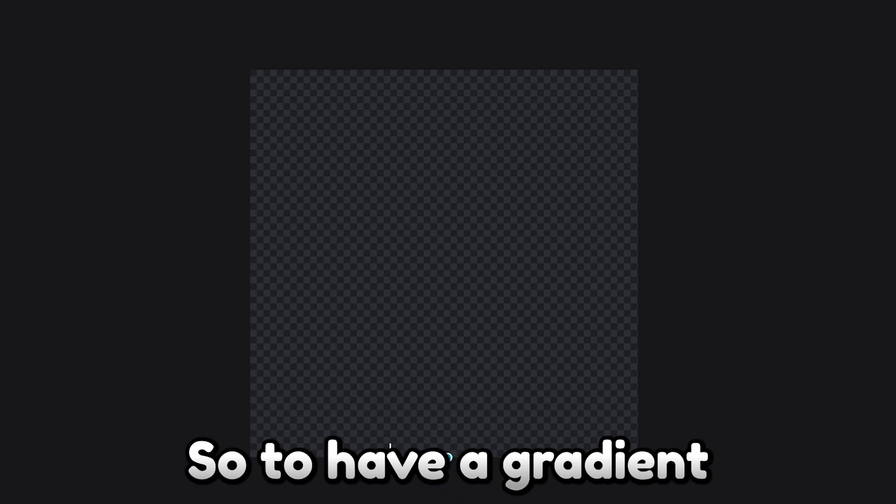
drag(449, 455, 453, 65)
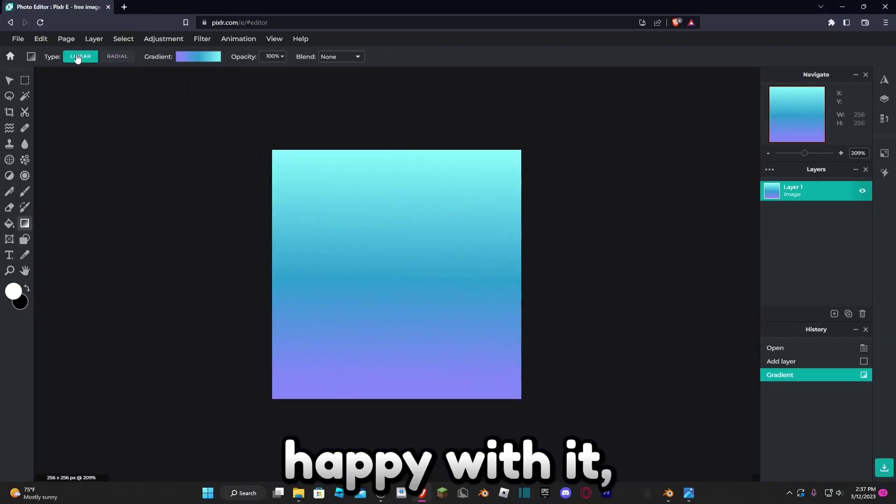
Save the gradient image in JPG format as BlueAntlers in the TEXTURES folder
click(18, 39)
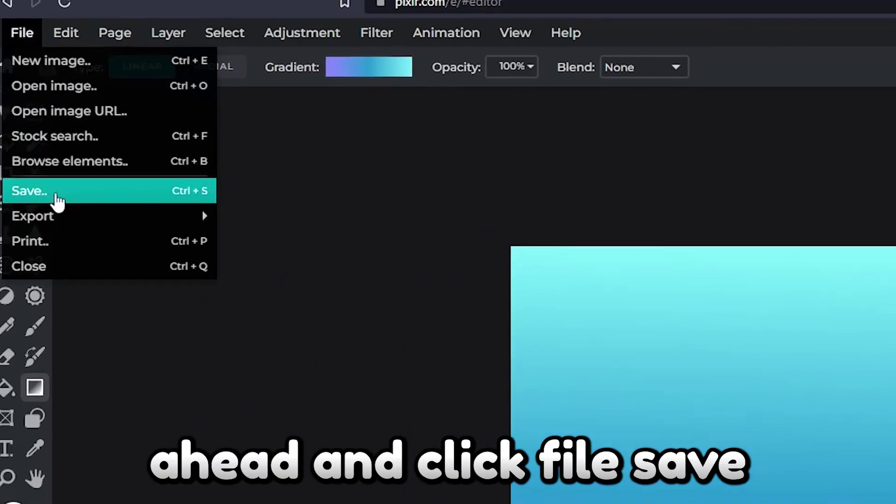
click(55, 191)
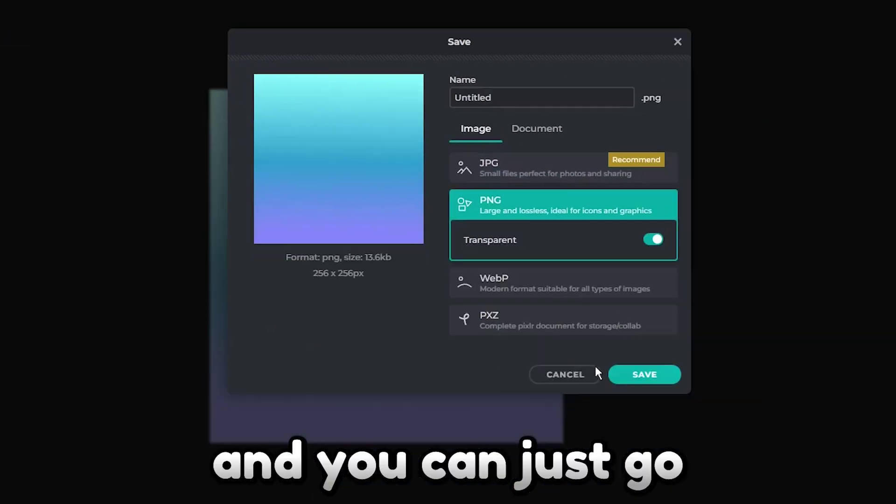
click(540, 167)
click(641, 483)
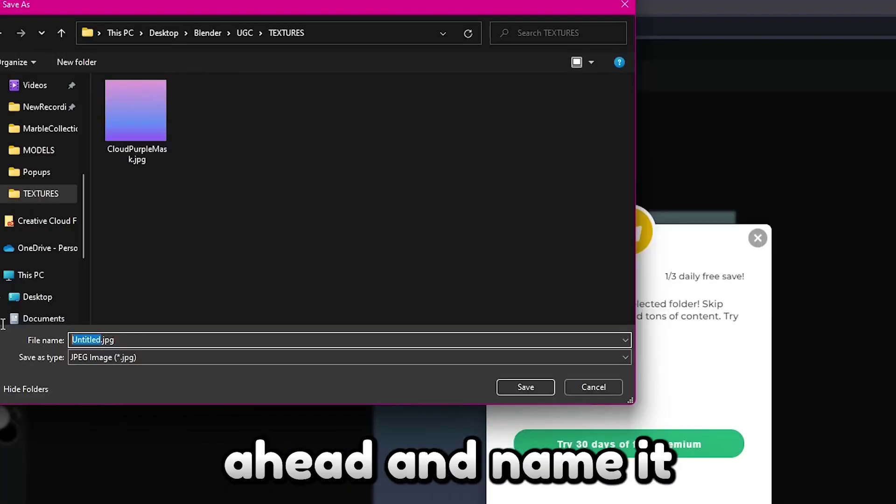
text(BlueAntle)
text(rs)
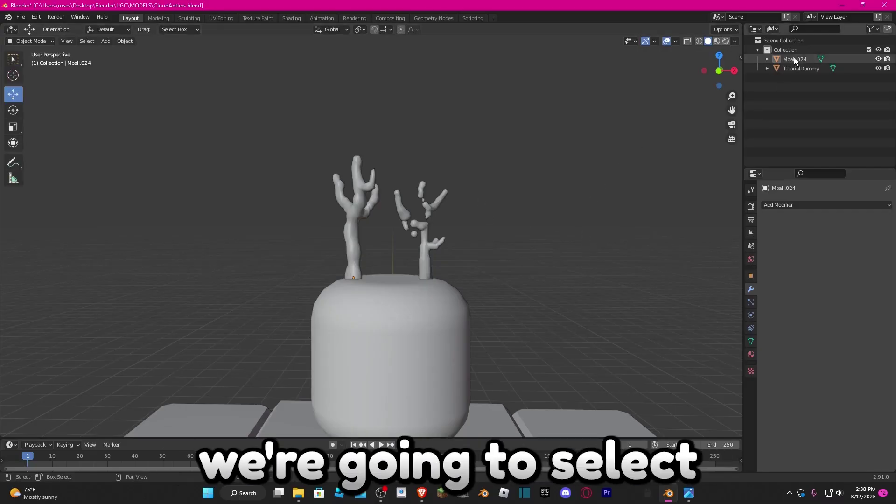
Switch to Blender, open the joined antlers for UV editing, and load BlueAntlers.jpg from the TEXTURES folder into the UV editor
click(793, 58)
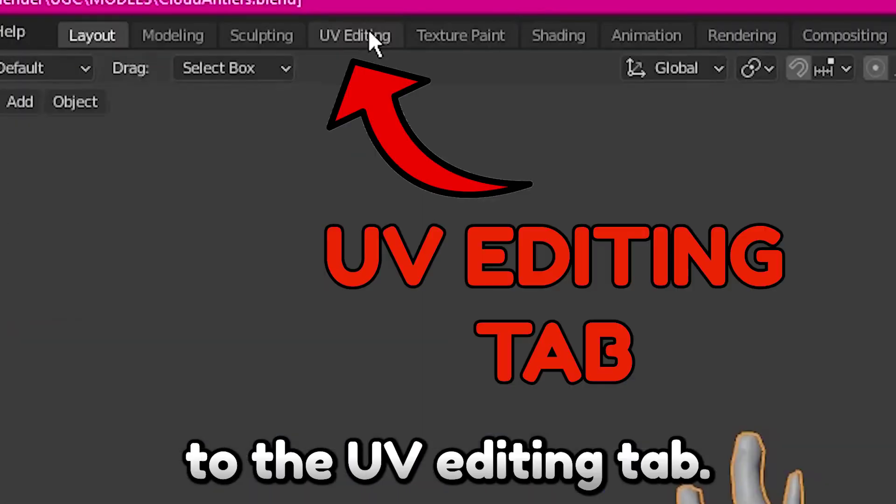
click(226, 18)
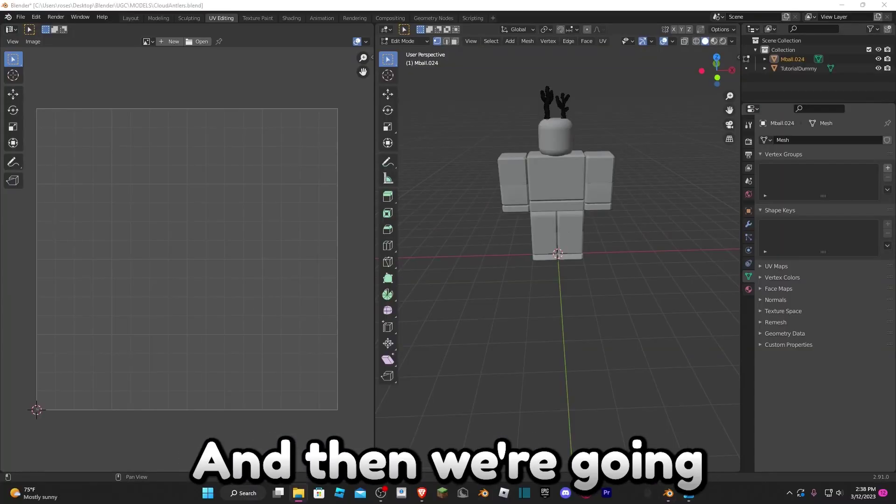
drag(892, 327, 412, 71)
drag(446, 134, 115, 260)
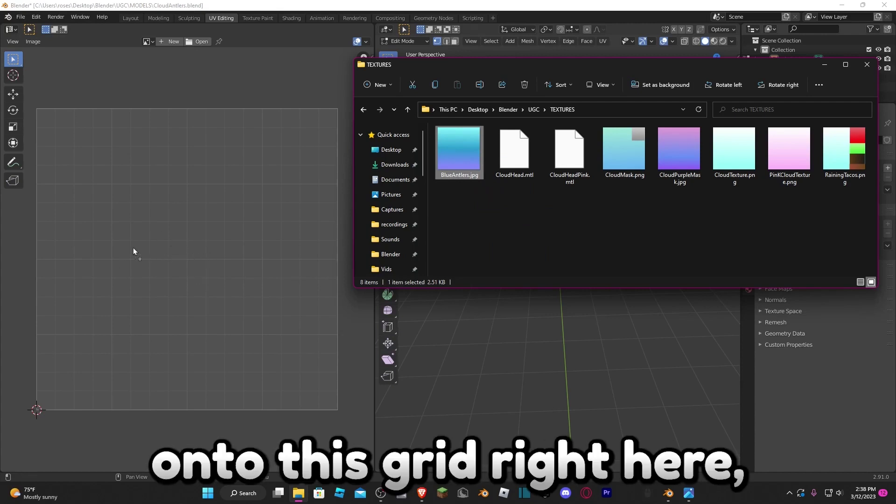
drag(242, 276, 180, 250)
click(867, 65)
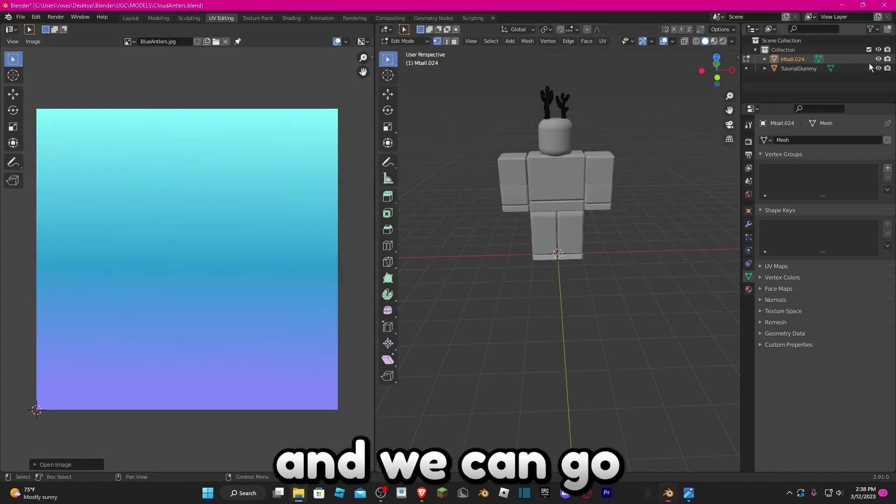
Create a new material on the antler mesh and name it Texture
scroll(258, 209, down, 5)
scroll(259, 208, up, 2)
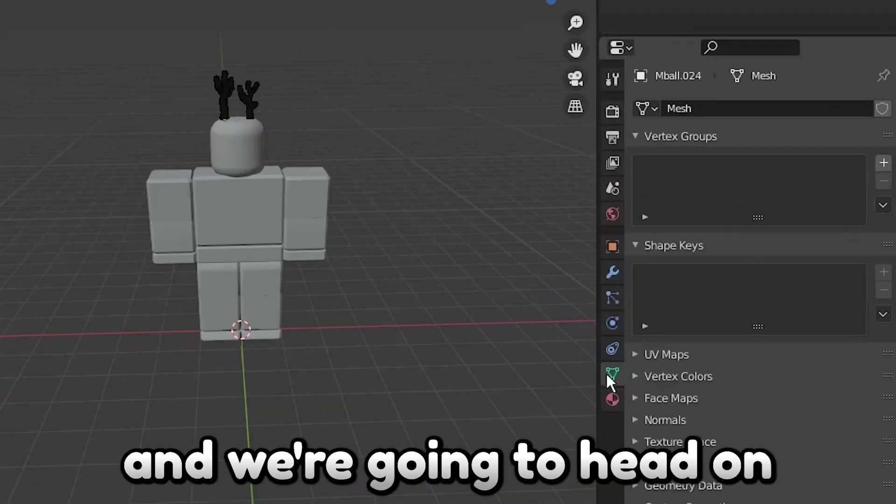
click(592, 415)
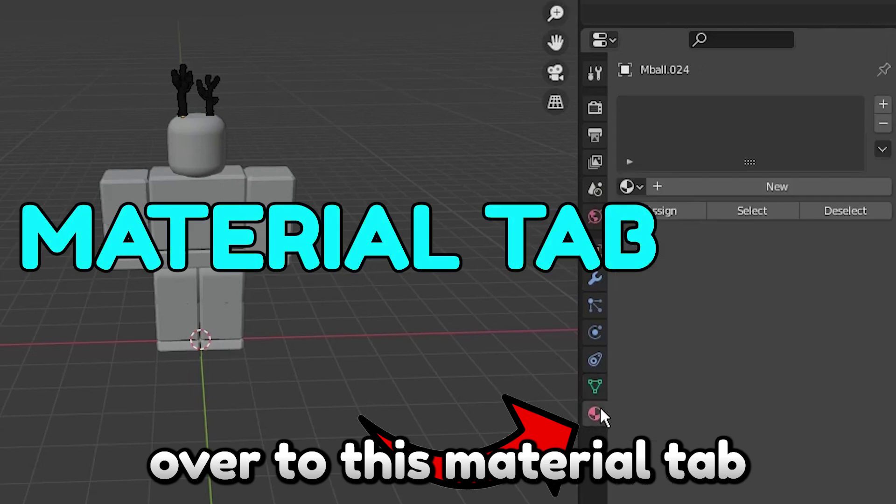
click(724, 178)
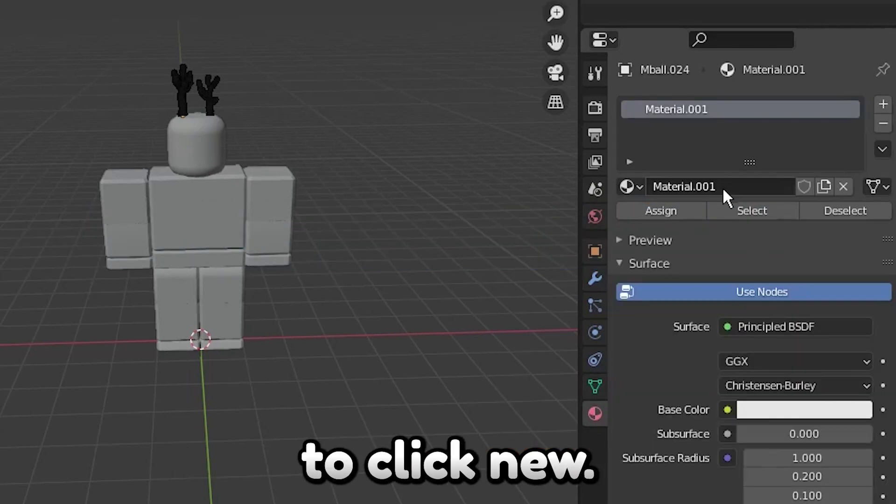
click(734, 189)
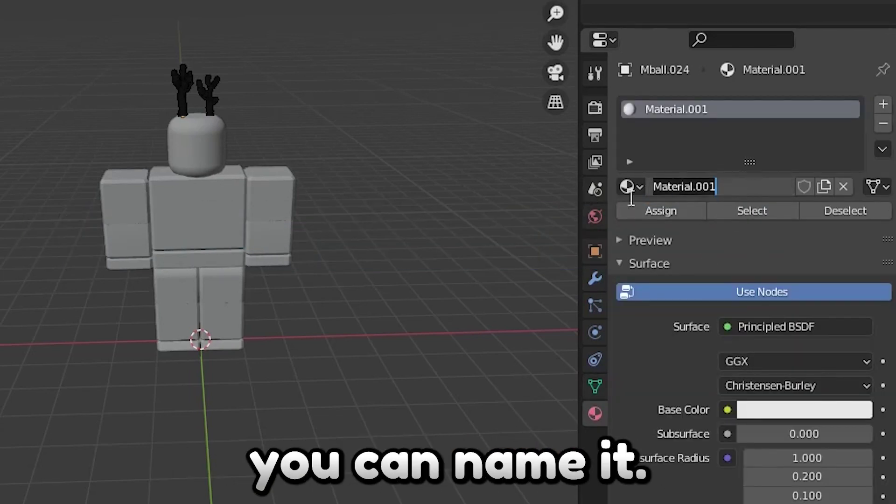
text(Texture)
key(Return)
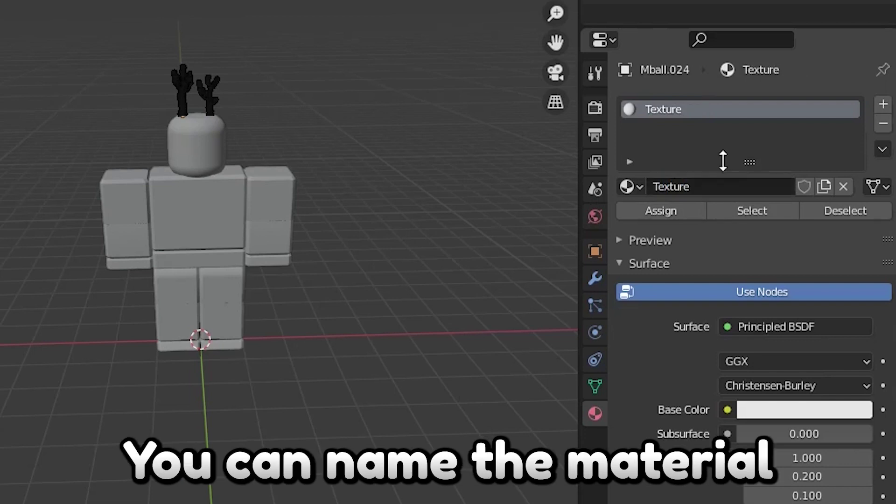
Set the material's base colour to an Image Texture that uses BlueAntlers.jpg
scroll(799, 310, down, 4)
scroll(827, 233, up, 4)
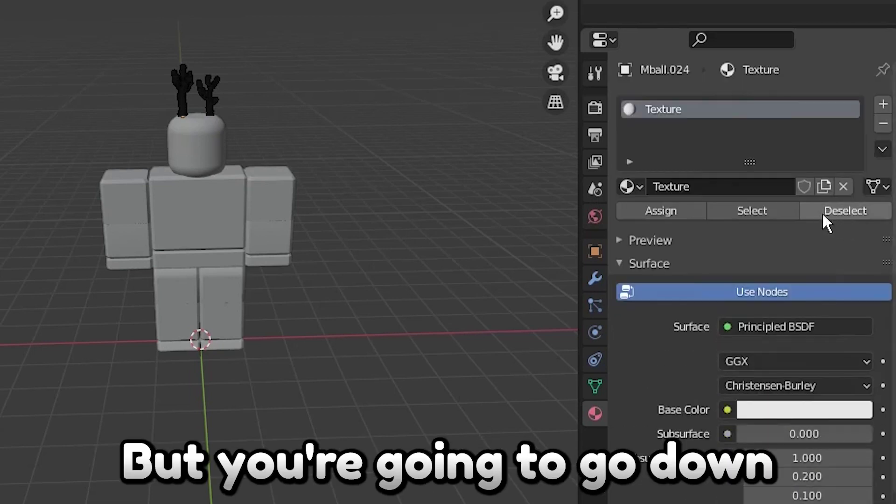
scroll(766, 280, down, 4)
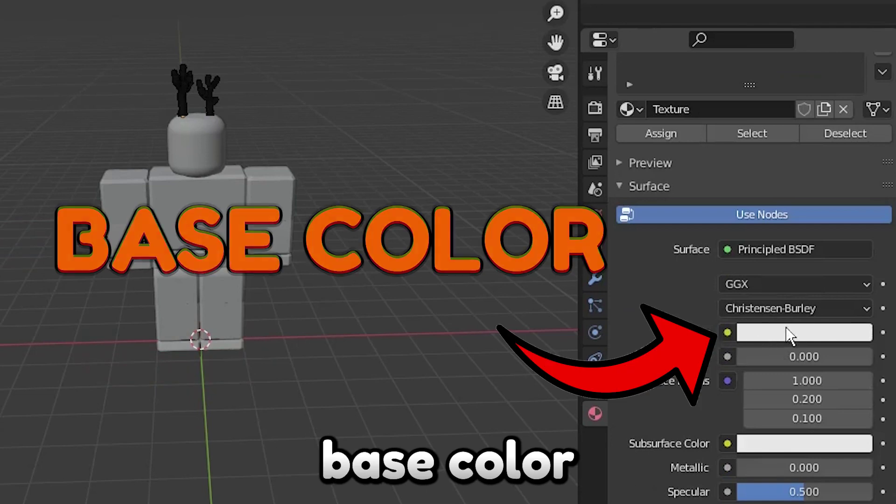
click(726, 330)
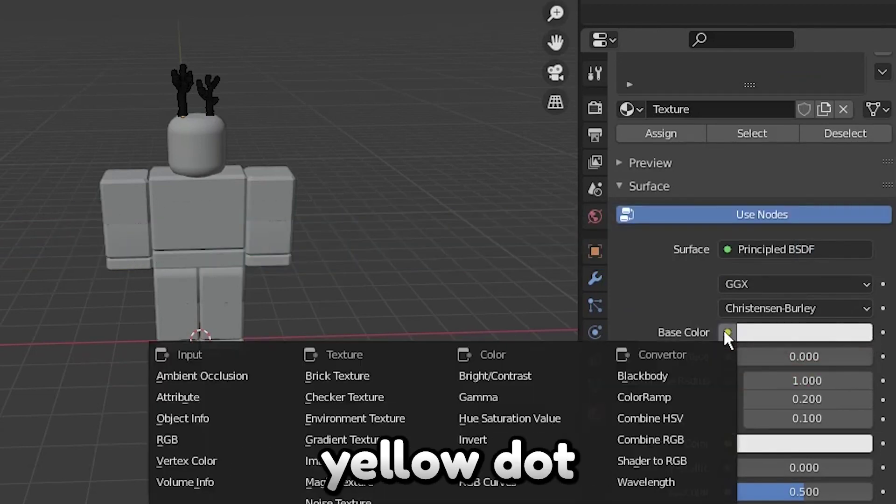
click(723, 330)
click(724, 331)
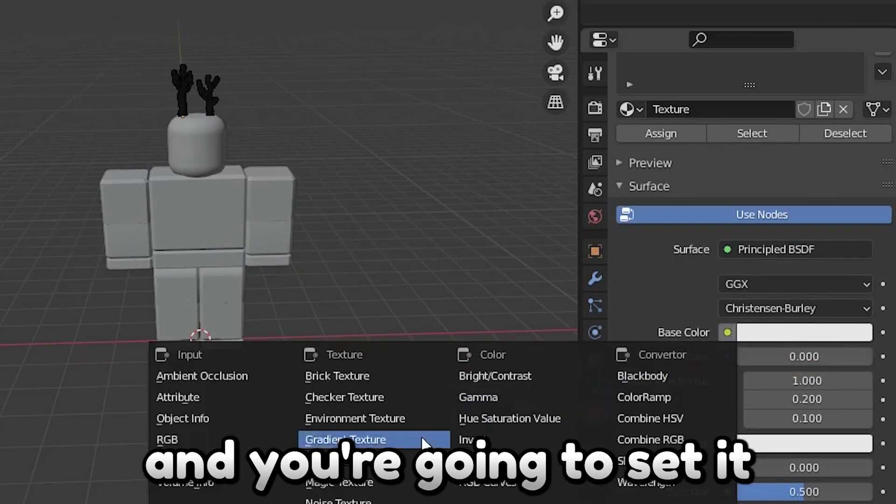
click(345, 461)
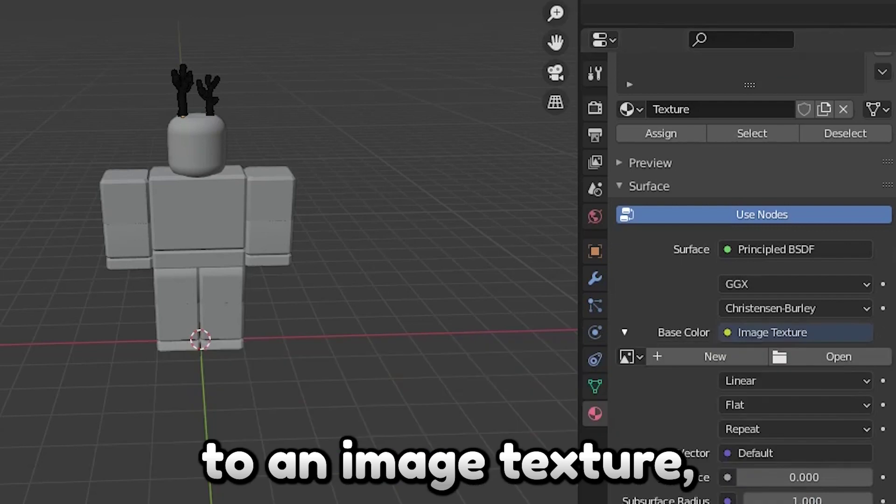
click(638, 357)
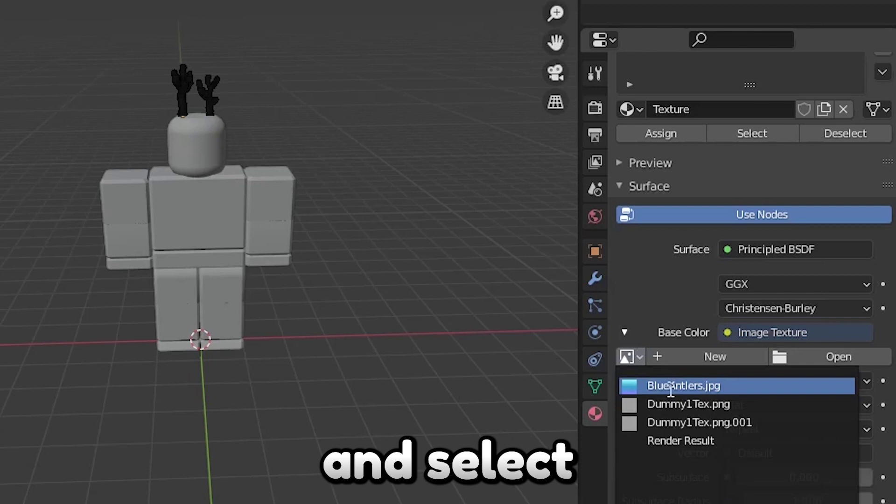
click(644, 386)
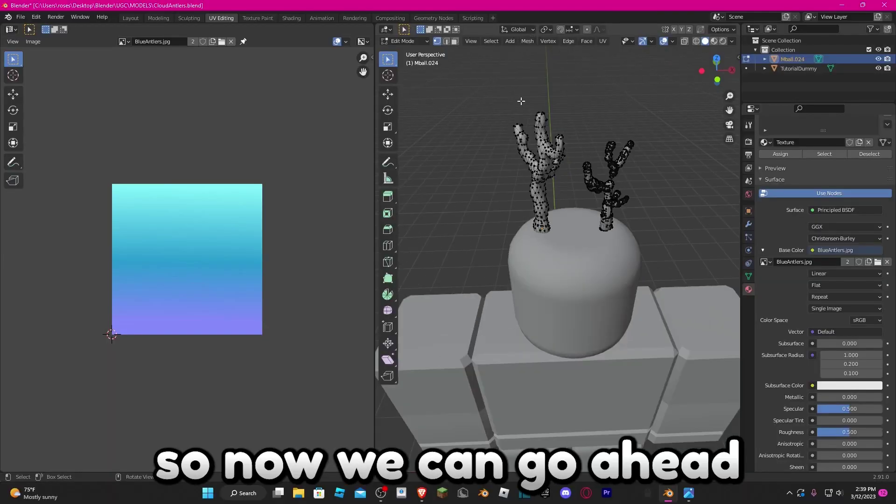
Select all of the antler mesh and UV-map it onto the texture with Project from View
key(a)
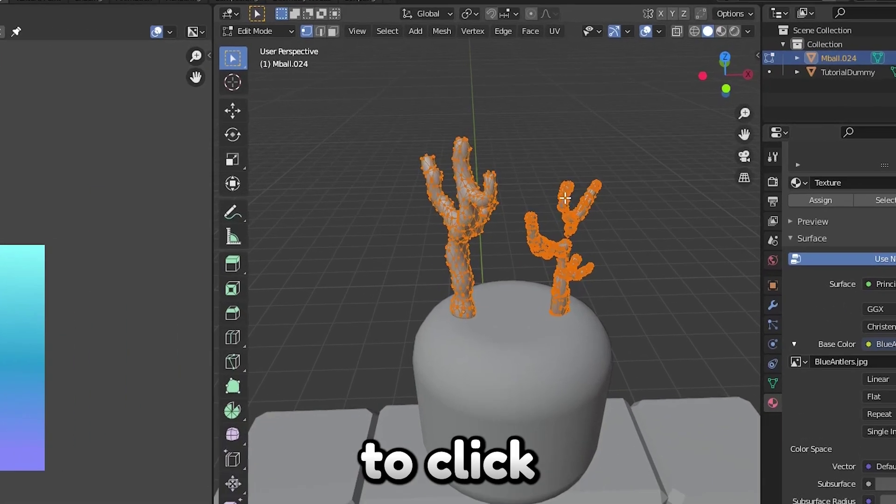
key(u)
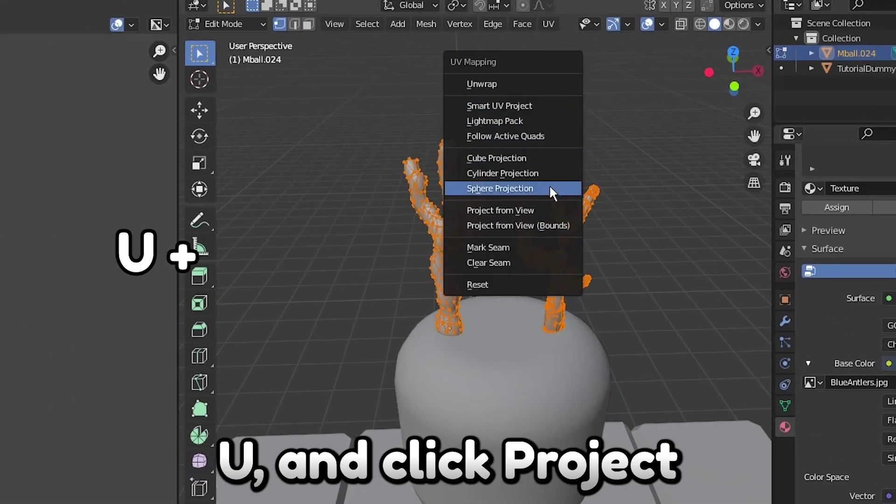
click(531, 211)
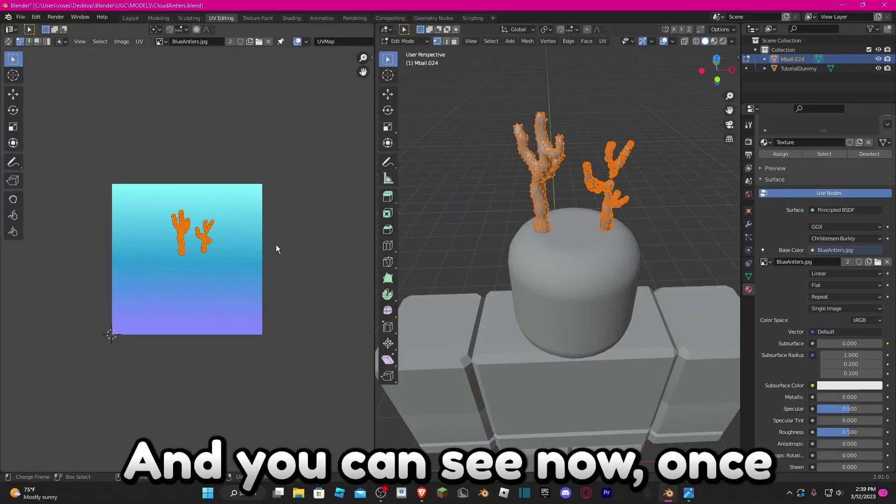
click(499, 246)
key(a)
Select only the smaller antler's UV island, enlarge it to match the other antler's size, and reposition it on the texture
scroll(215, 197, up, 12)
click(215, 198)
scroll(213, 193, down, 8)
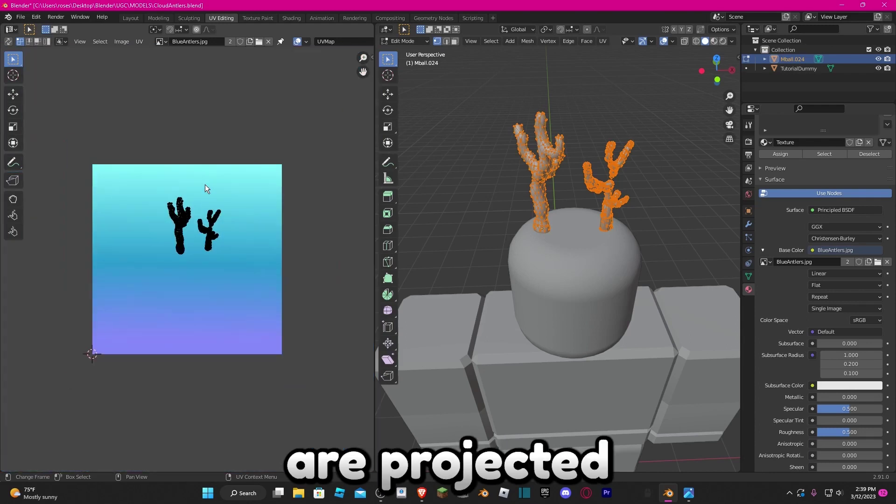
scroll(221, 209, down, 2)
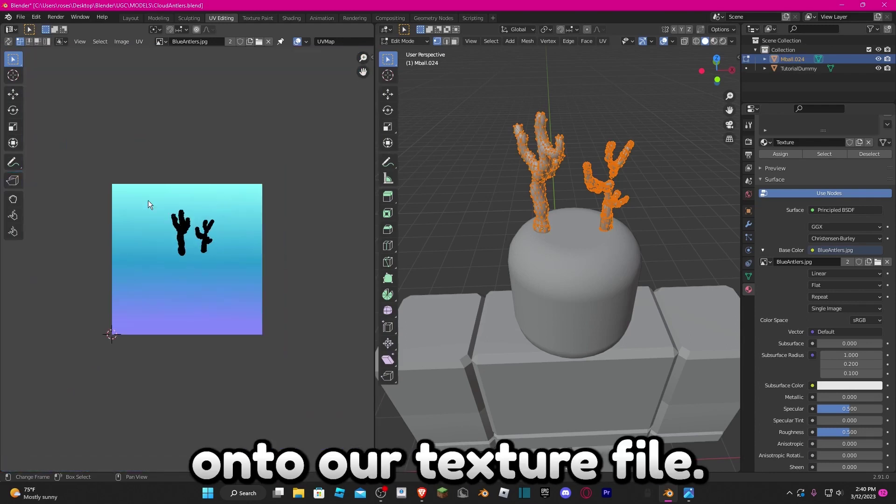
scroll(256, 232, up, 4)
scroll(216, 232, up, 3)
scroll(216, 232, down, 6)
drag(191, 197, 271, 269)
key(s)
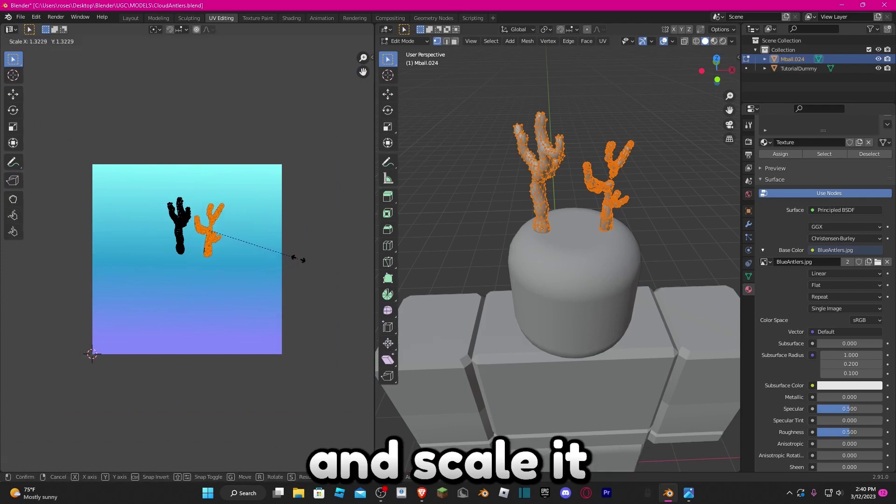
click(306, 253)
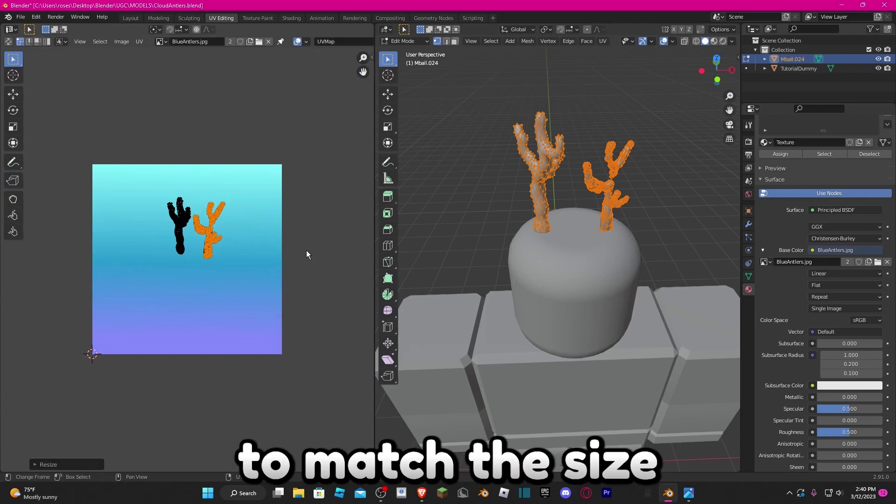
key(g)
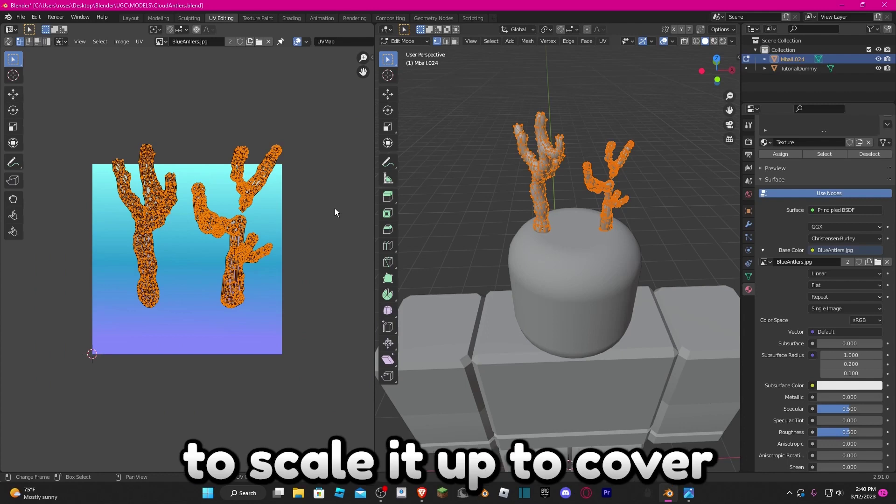
Move the UV islands of both antlers down and scale them up to fill the gradient texture, then deselect the mesh
key(g)
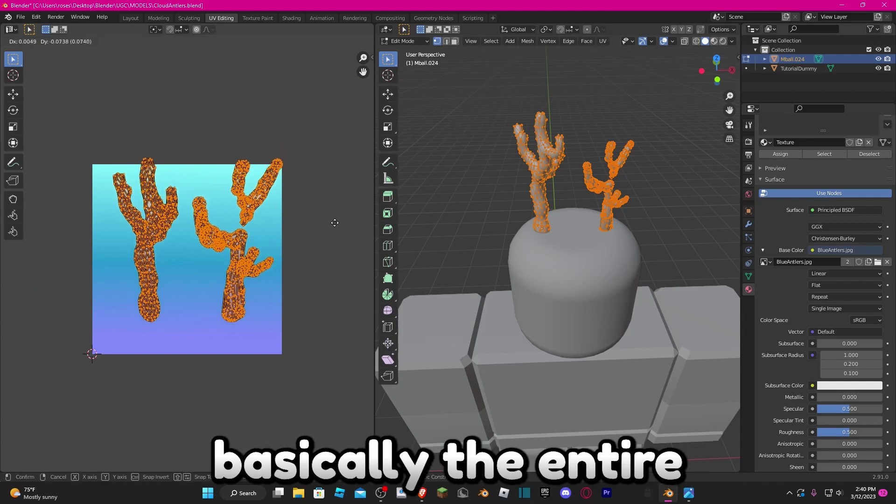
click(322, 238)
key(s)
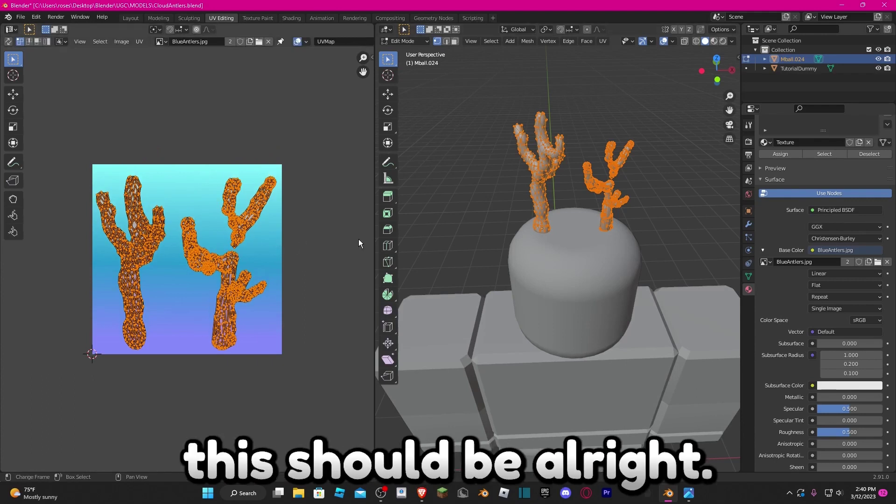
click(444, 244)
Switch the 3D view to Material Preview shading and examine the gradient on the antlers from several angles
middle_drag(444, 244, 476, 238)
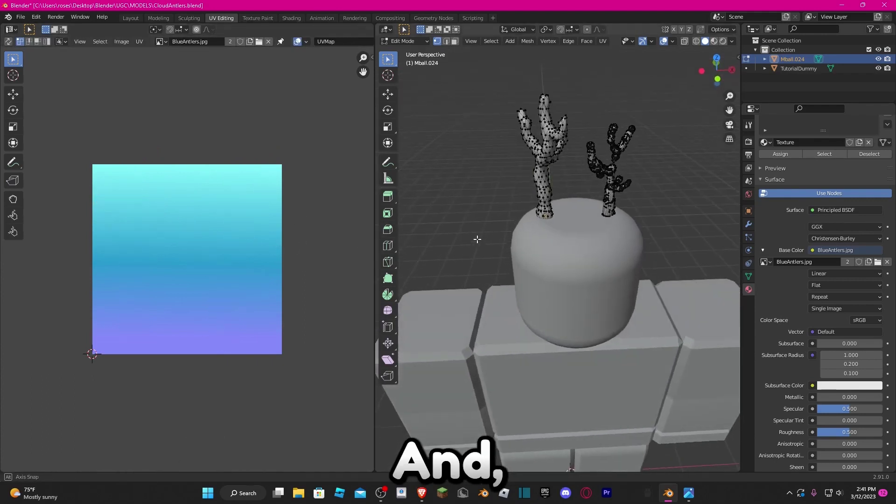
scroll(666, 224, up, 5)
scroll(620, 210, down, 3)
scroll(650, 202, up, 3)
scroll(647, 152, down, 3)
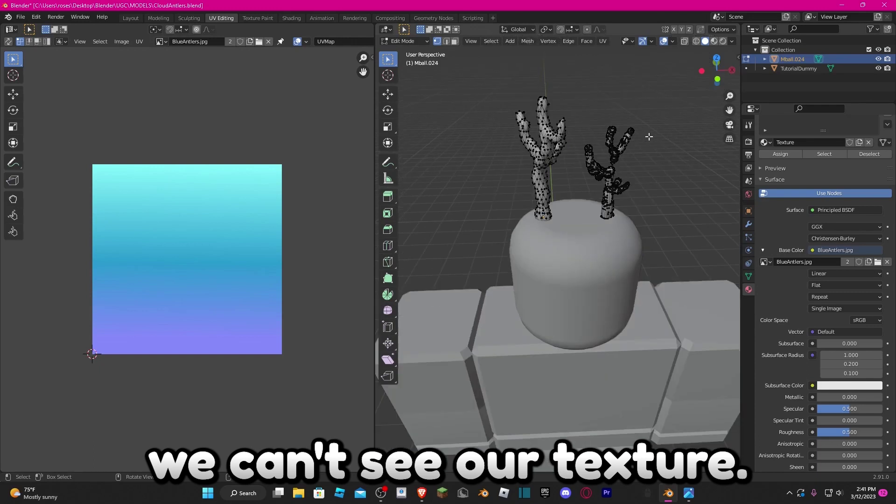
scroll(633, 146, down, 5)
key(z)
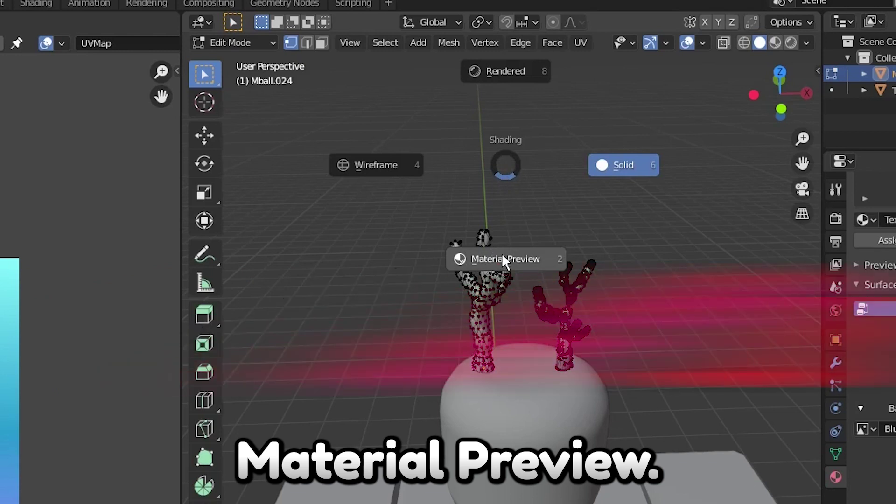
click(496, 257)
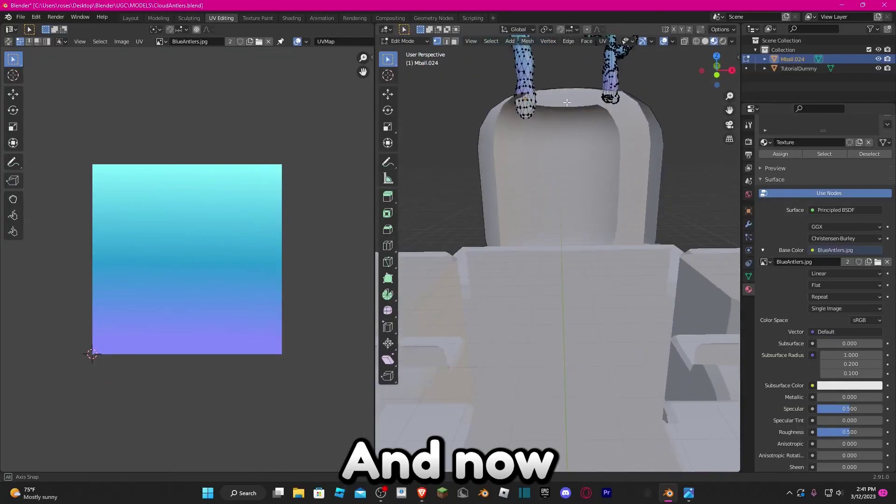
middle_drag(566, 102, 565, 179)
scroll(614, 219, down, 8)
middle_drag(556, 327, 542, 288)
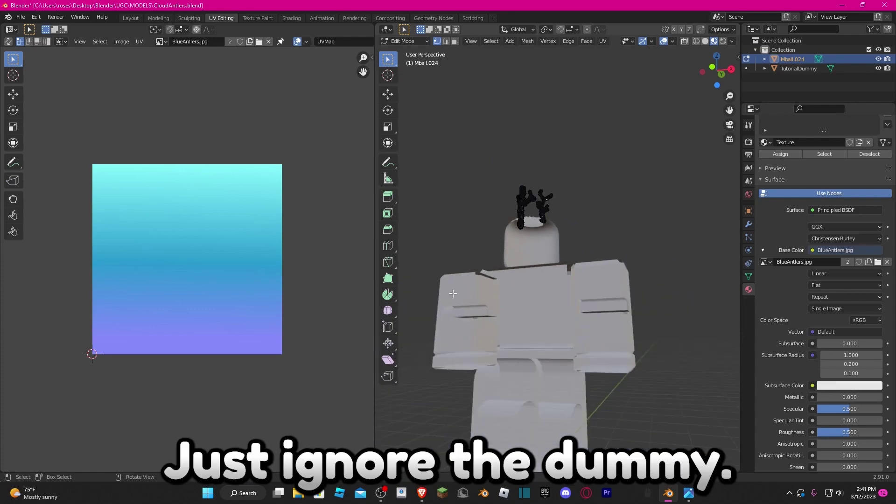
scroll(541, 288, up, 4)
key(b)
mouse_move(649, 233)
middle_down()
mouse_move(618, 219)
mouse_move(634, 224)
middle_up()
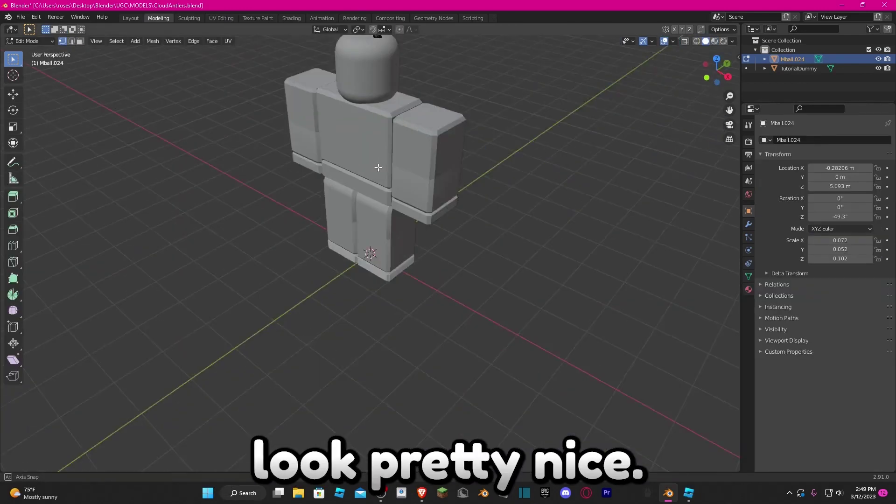
Select the entire larger antler as linked geometry, move it to the side of the head, and lower it into the head's edge
middle_drag(378, 167, 392, 135)
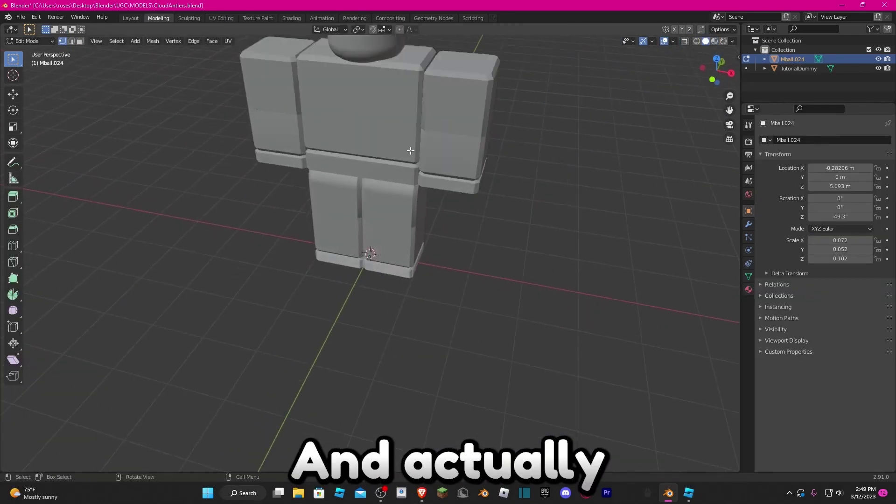
scroll(410, 124, down, 3)
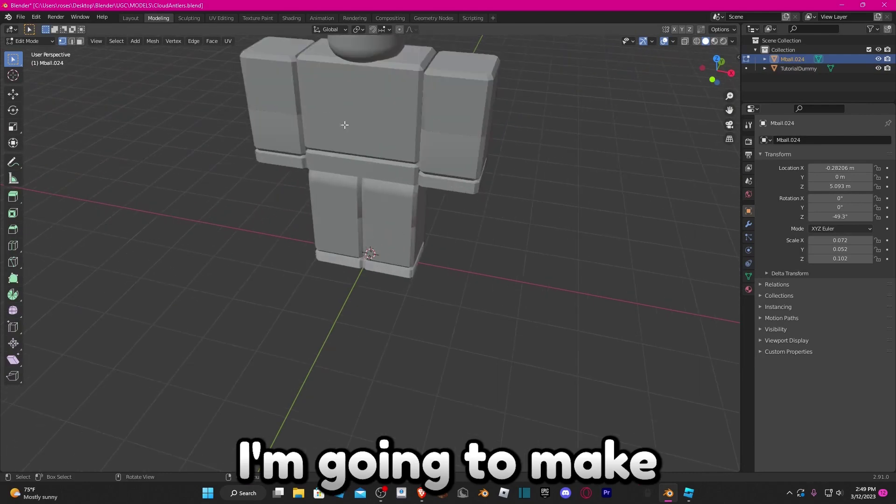
middle_drag(343, 125, 368, 252)
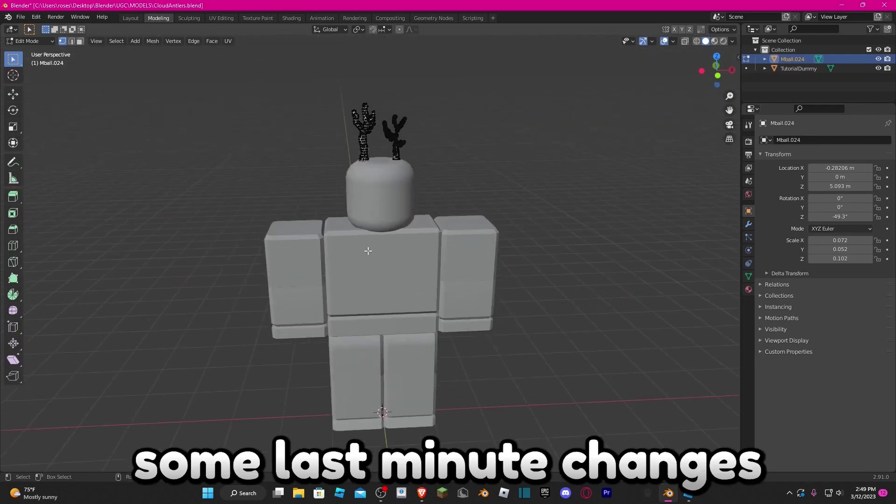
scroll(344, 165, up, 3)
scroll(358, 56, down, 2)
scroll(352, 80, up, 1)
scroll(366, 113, down, 2)
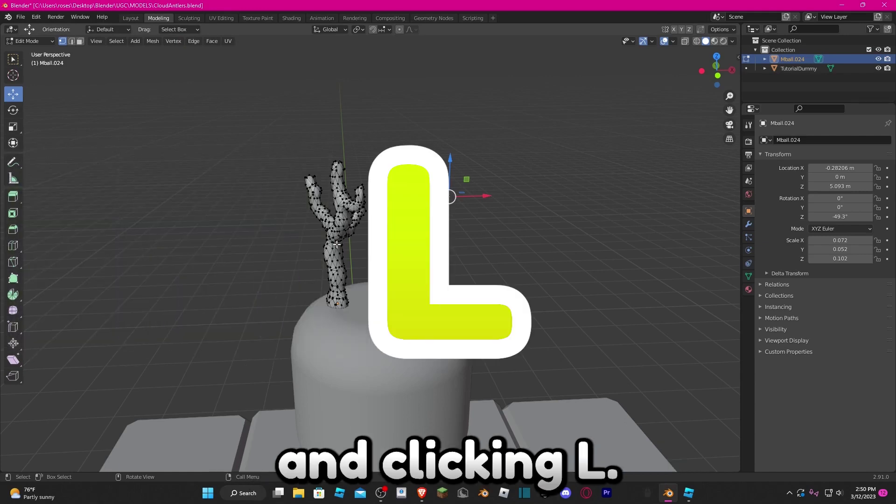
key(l)
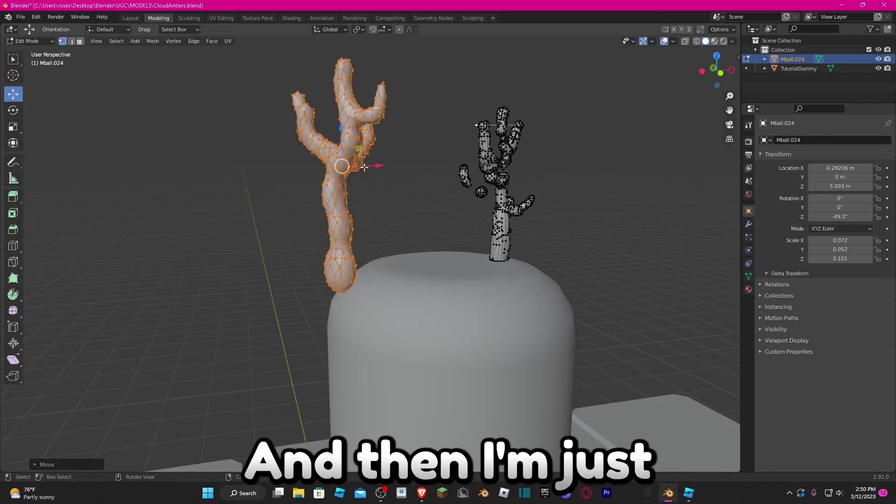
drag(342, 130, 350, 169)
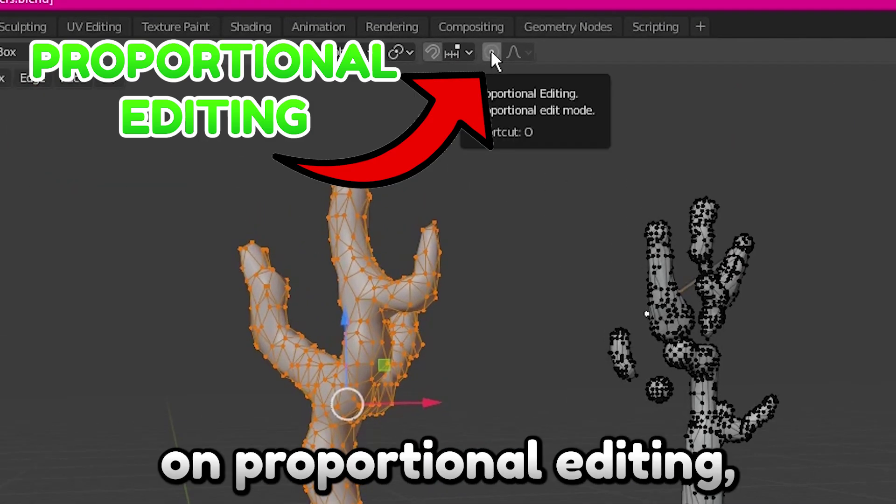
Turn on proportional editing and switch the 3D view to Wireframe shading
click(400, 29)
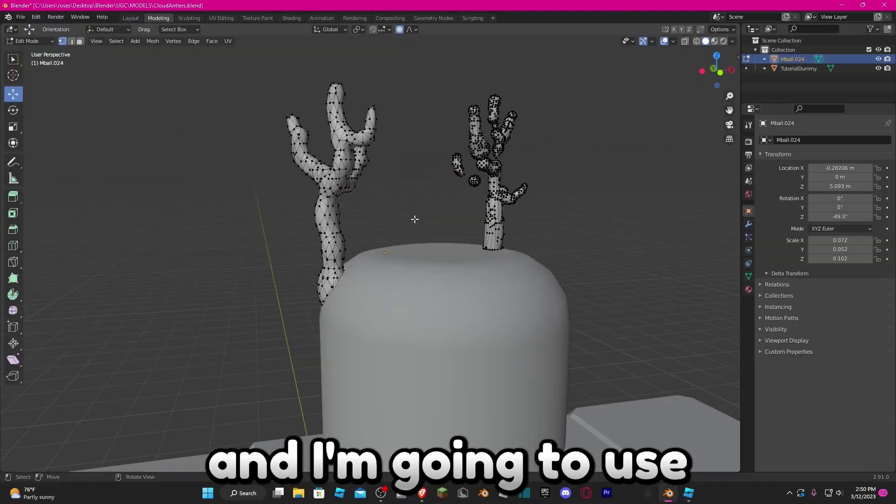
key(z)
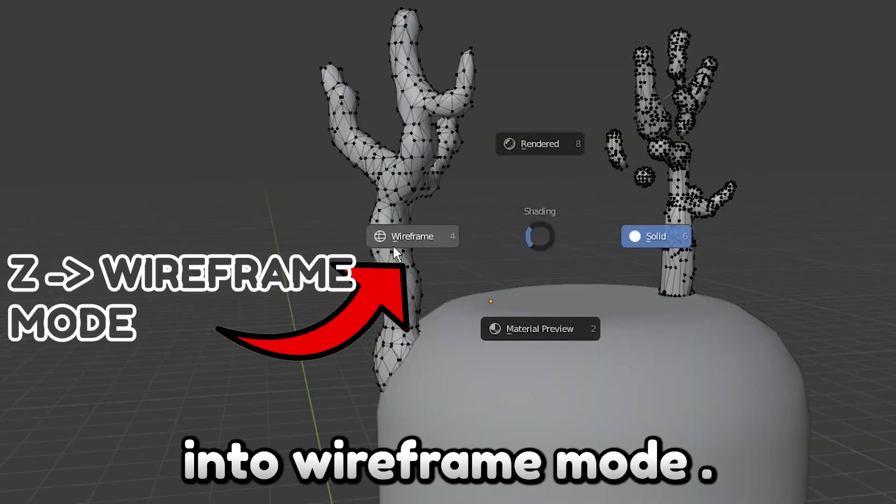
click(390, 239)
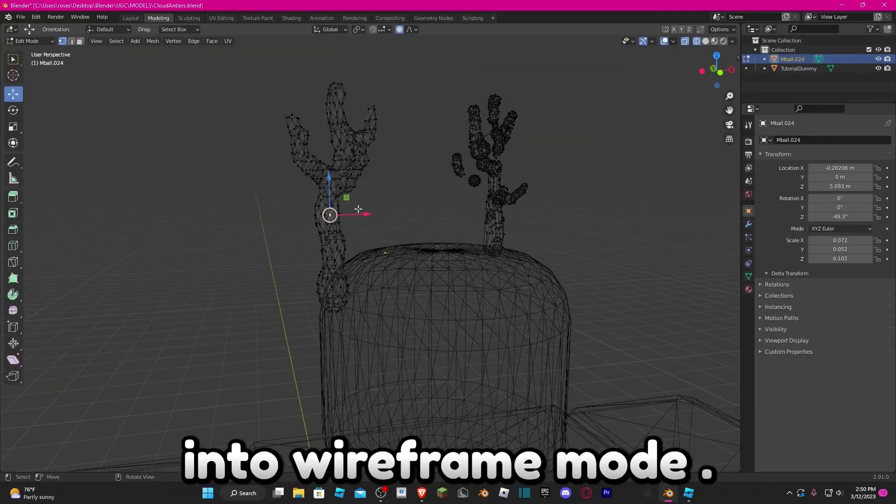
Bend the larger antler outward into a curve with proportional editing and adjust the whole antler's position along X
middle_drag(358, 209, 370, 205)
drag(288, 192, 324, 222)
scroll(333, 217, up, 9)
middle_drag(378, 205, 342, 216)
drag(205, 72, 388, 336)
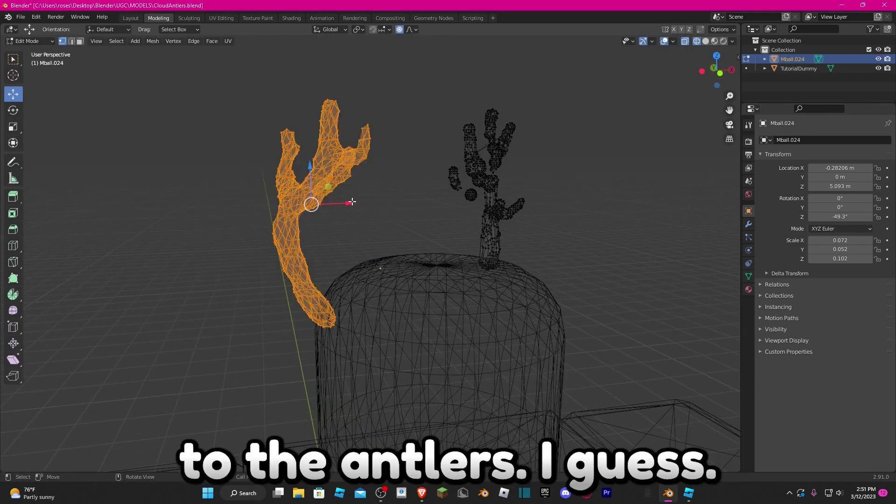
drag(351, 201, 360, 200)
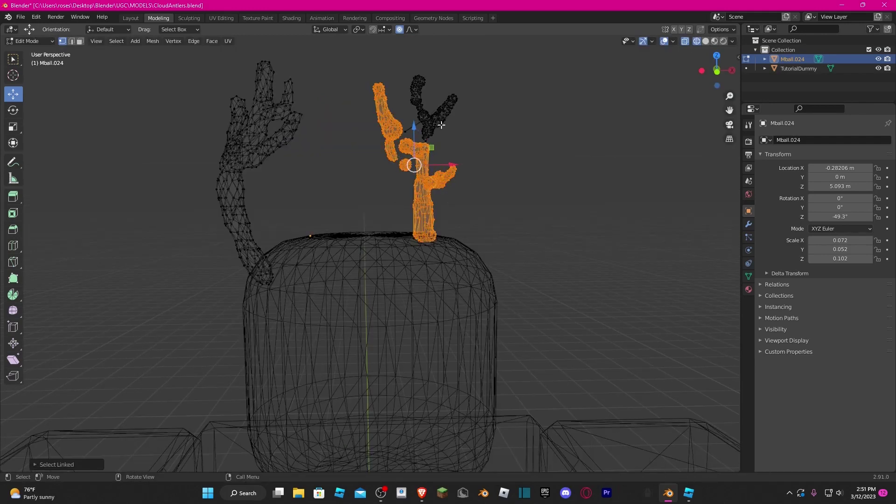
Place the smaller antler at the opposite edge of the head and bend it outward by moving vertices along X
drag(441, 173, 447, 176)
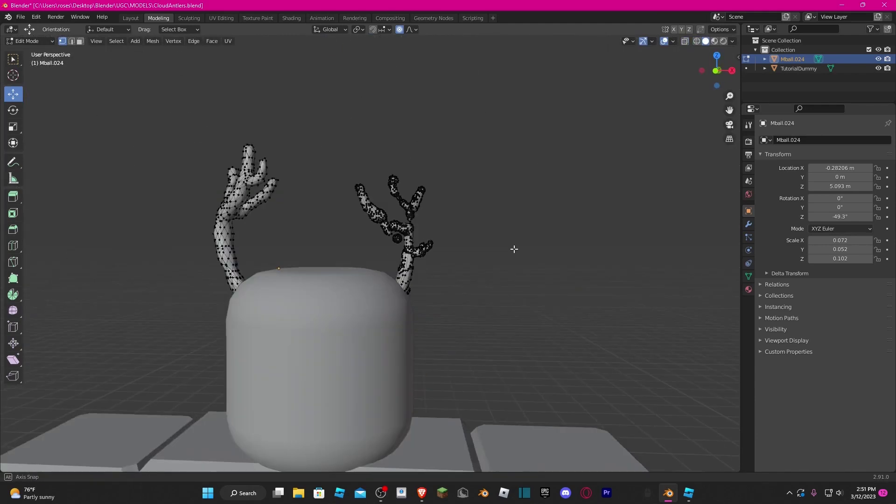
key(g)
key(x)
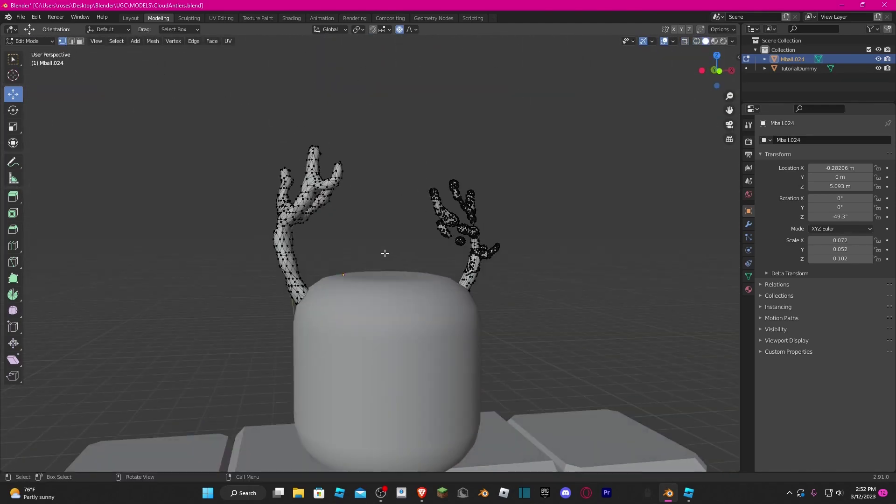
Select the linked antler geometry and adjust its height so that it sits on the head
key(ctrl+l)
key(g)
key(z)
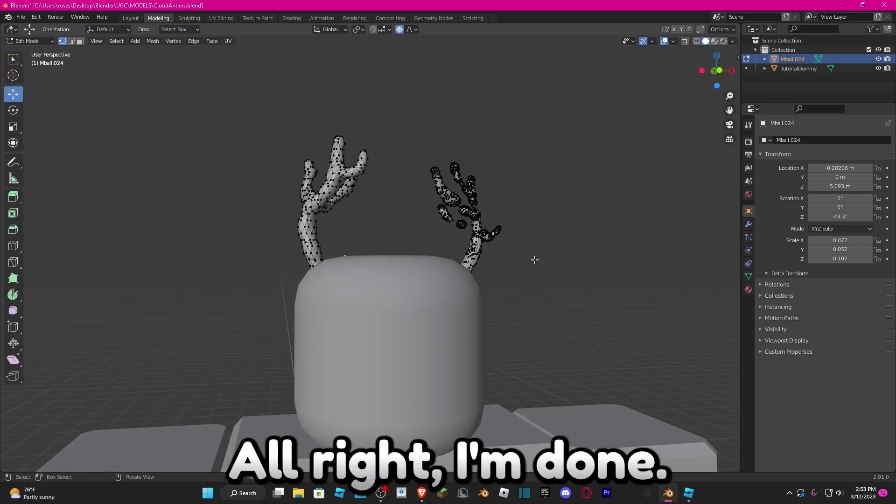
scroll(515, 252, up, 2)
scroll(516, 253, down, 4)
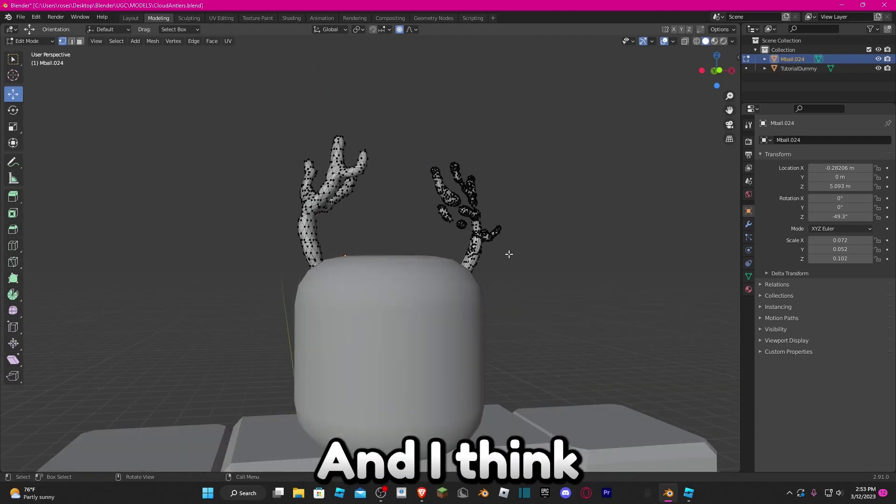
middle_drag(490, 250, 644, 254)
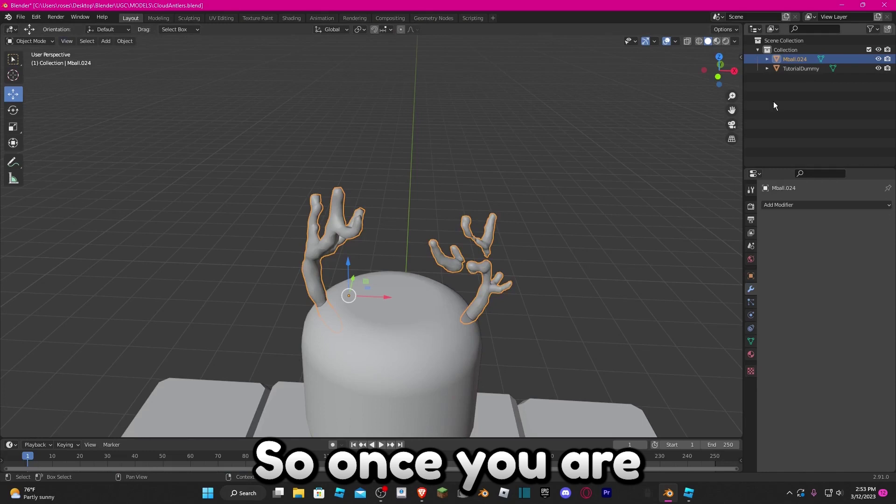
Delete the TutorialDummy object so that only the antlers remain in the scene
scroll(560, 157, down, 3)
scroll(527, 175, up, 2)
scroll(514, 173, down, 3)
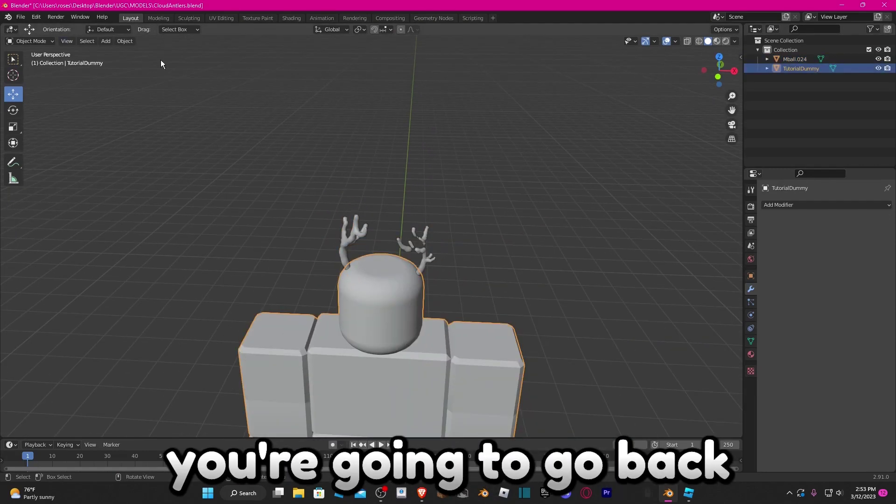
click(482, 235)
middle_drag(443, 238, 435, 182)
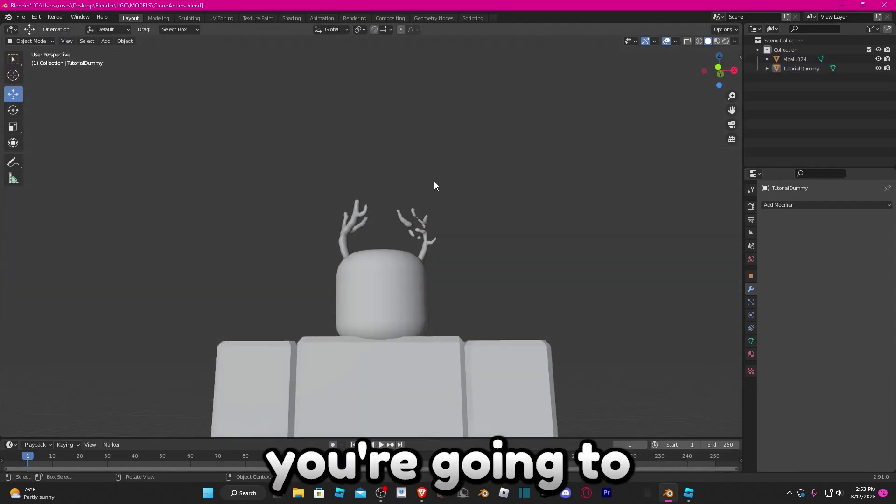
right_click(800, 68)
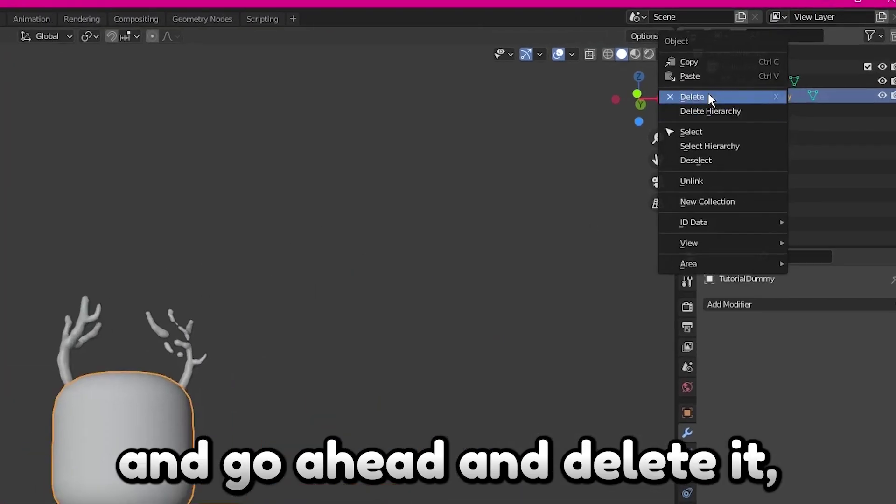
click(764, 65)
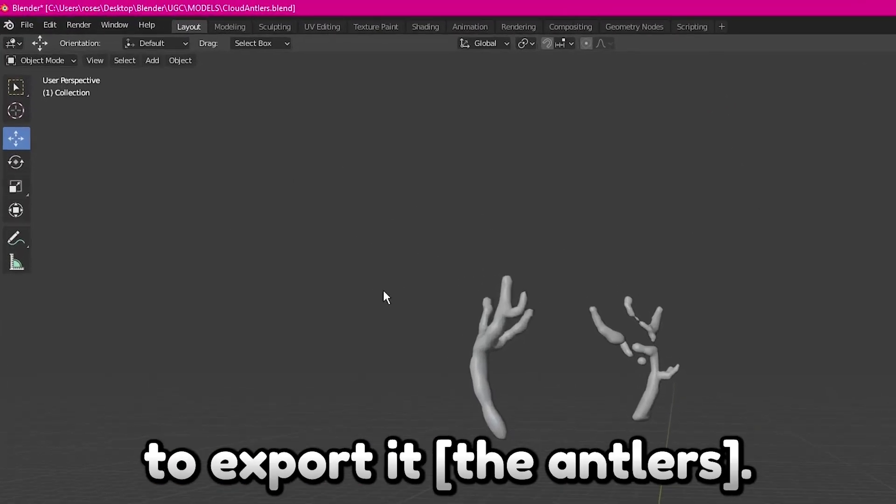
Start exporting the antlers as a Wavefront (.obj) file
click(33, 26)
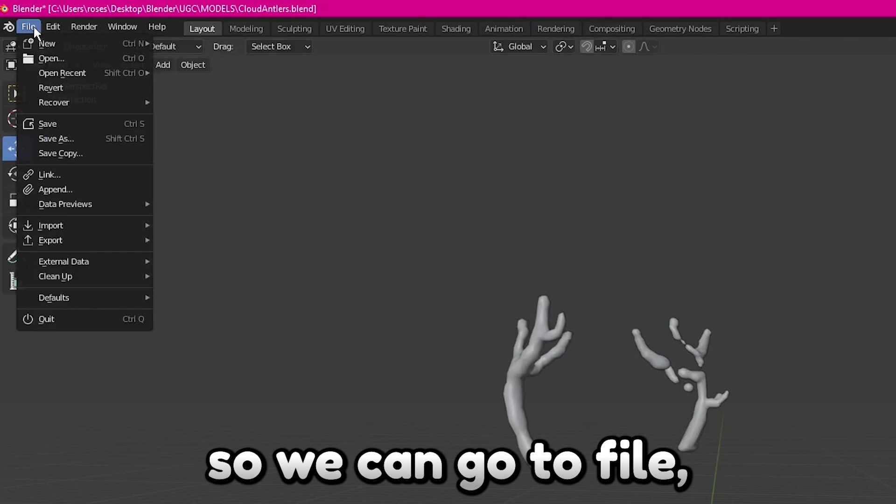
mouse_move(148, 240)
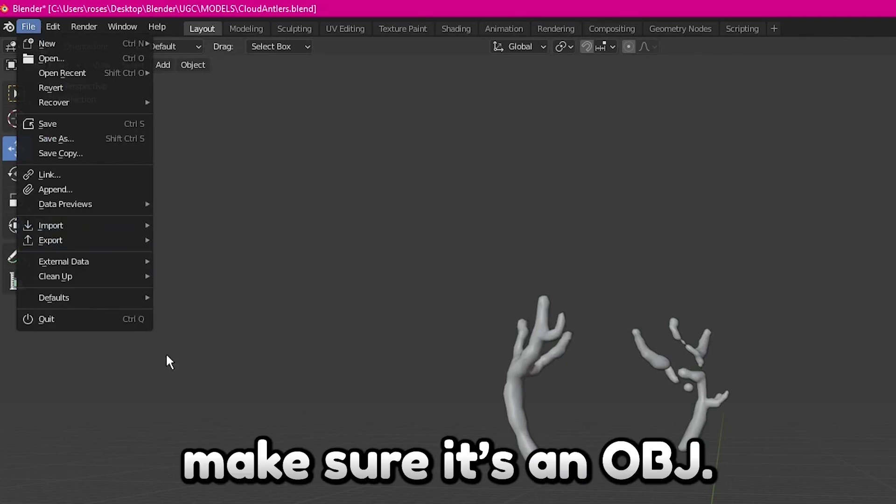
mouse_move(78, 238)
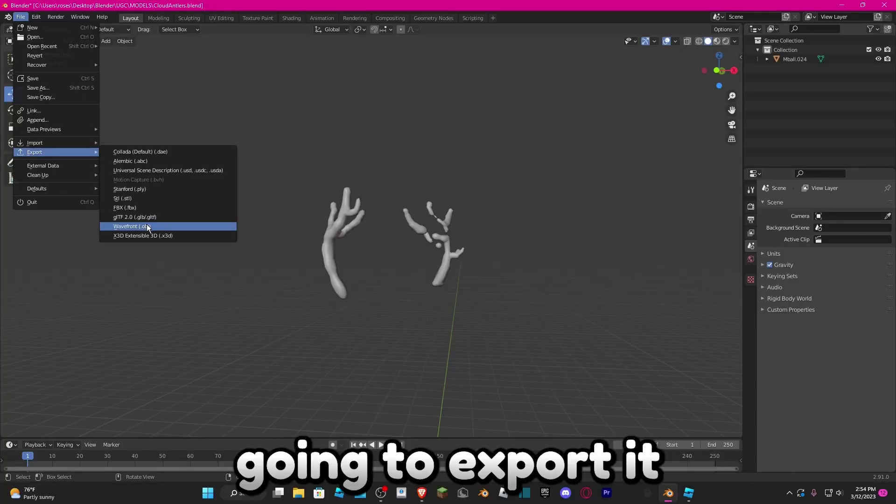
click(147, 227)
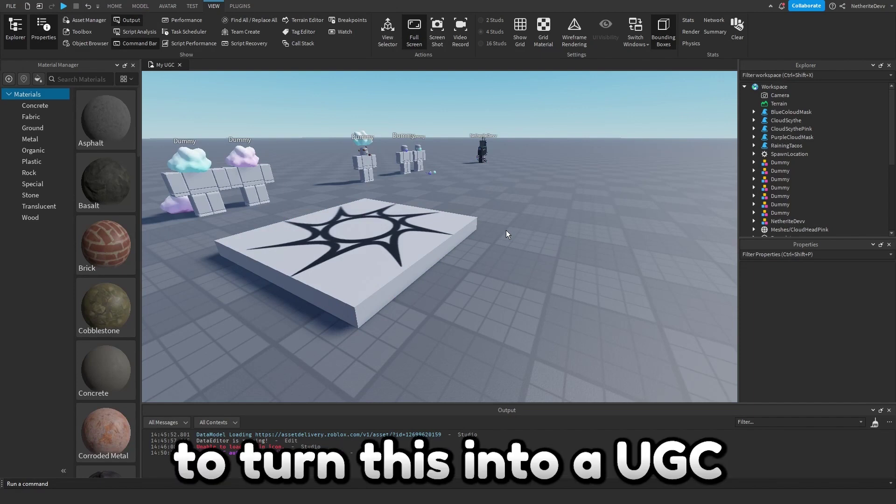
Switch to Roblox Studio and open the Meshes folder of the My UGC experience's assets
right_drag(487, 240, 487, 240)
key(s)
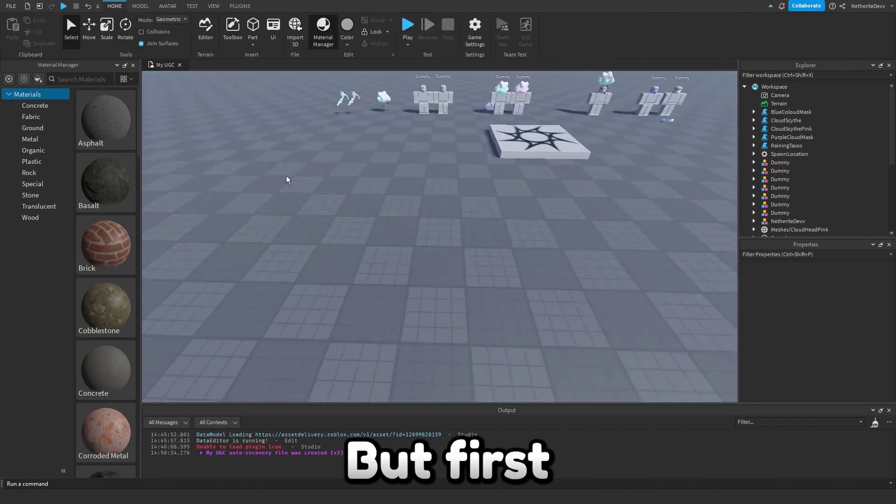
right_drag(290, 180, 290, 155)
scroll(289, 156, up, 5)
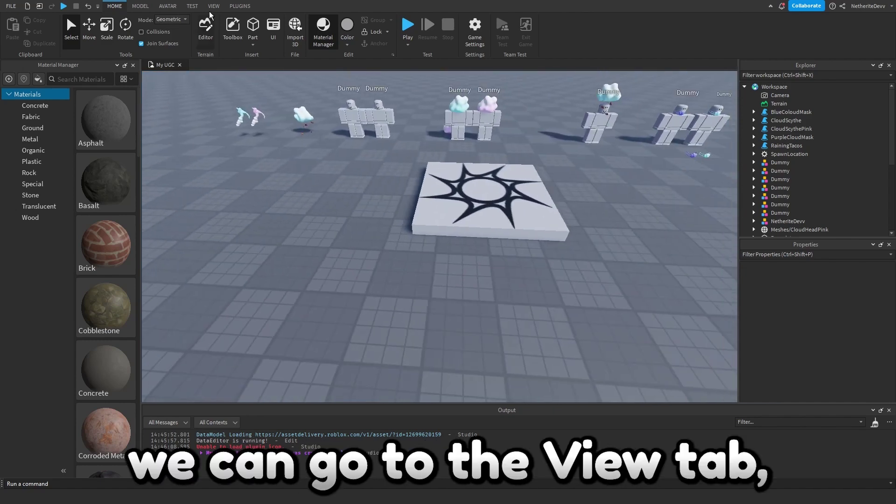
click(213, 6)
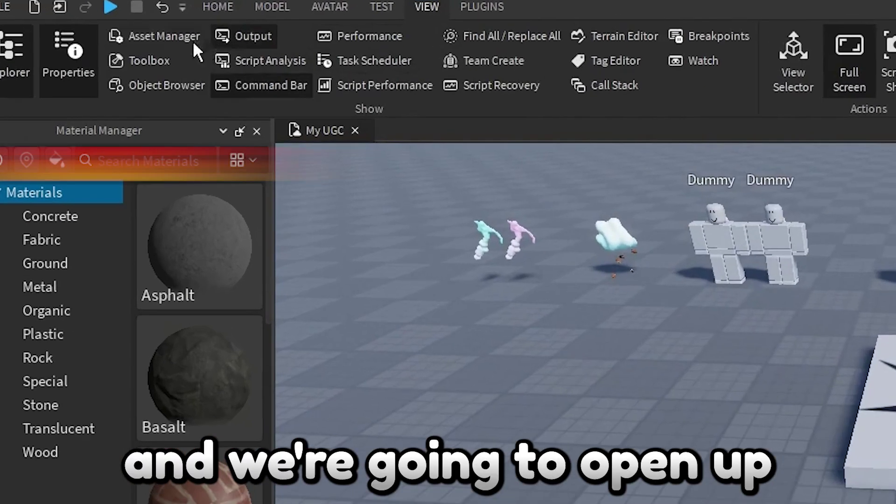
click(180, 40)
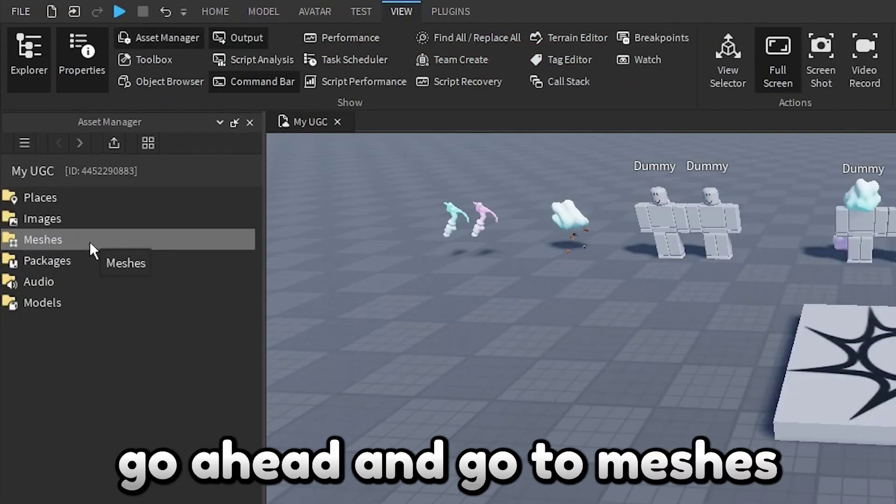
double_click(90, 241)
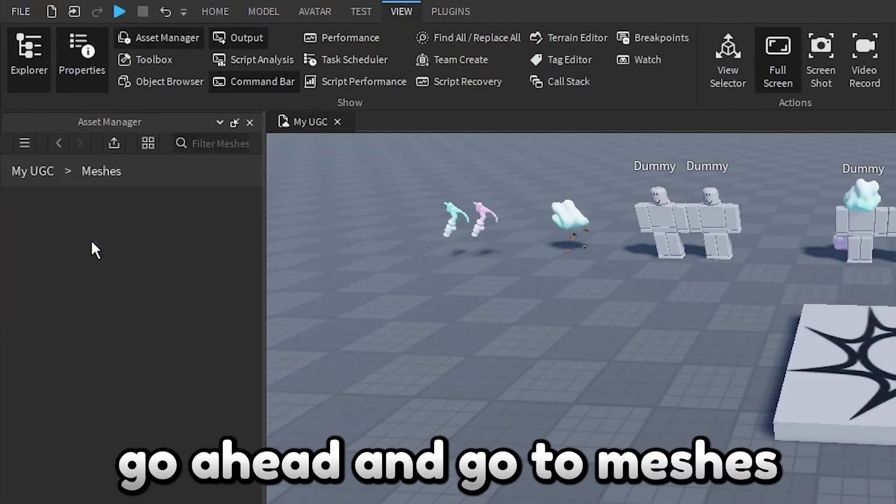
Import CloudAntlers.obj as a mesh, with rescaling if too large and reversal of inward-pointing normals enabled
click(112, 145)
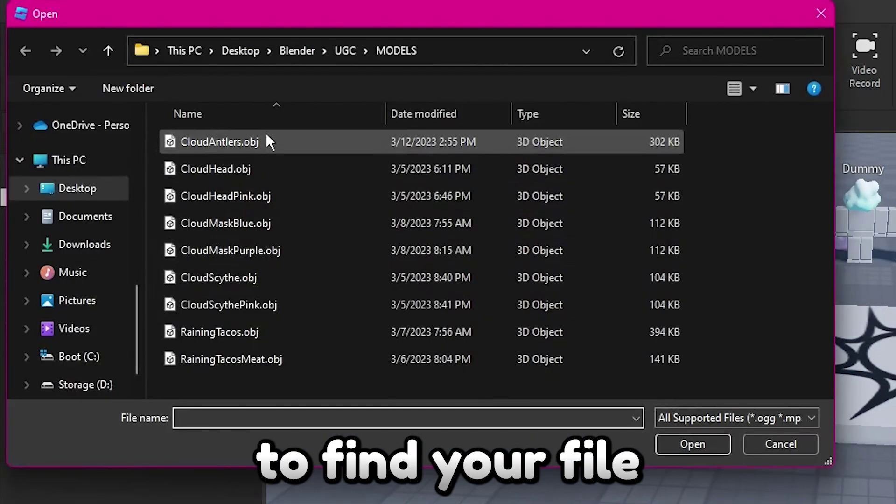
double_click(268, 134)
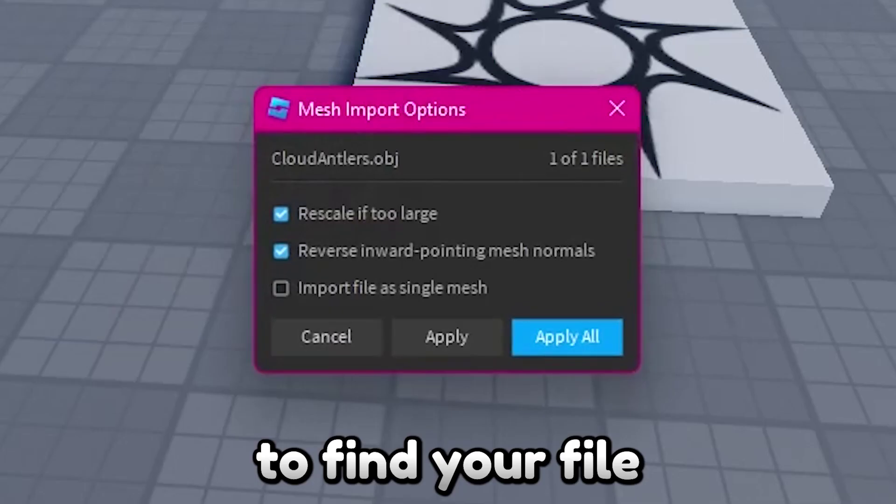
click(418, 346)
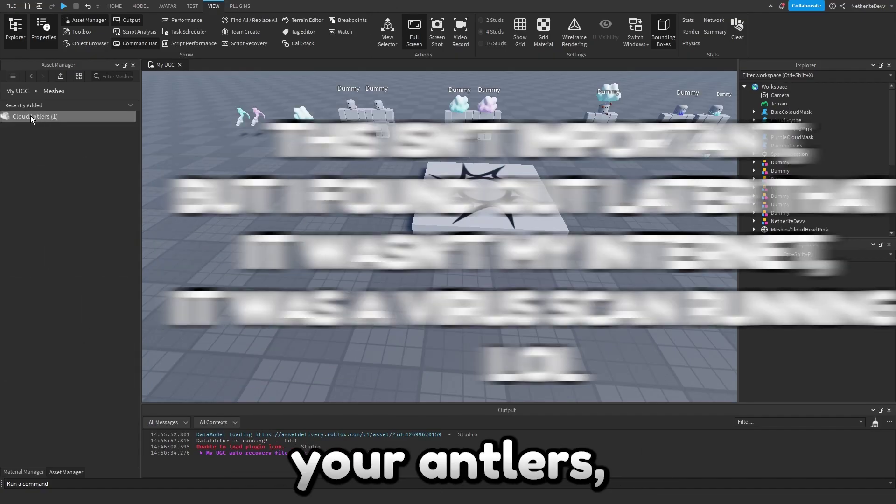
Insert the imported CloudAntlers mesh into the workspace on the open baseplate
drag(30, 115, 330, 224)
drag(461, 242, 433, 279)
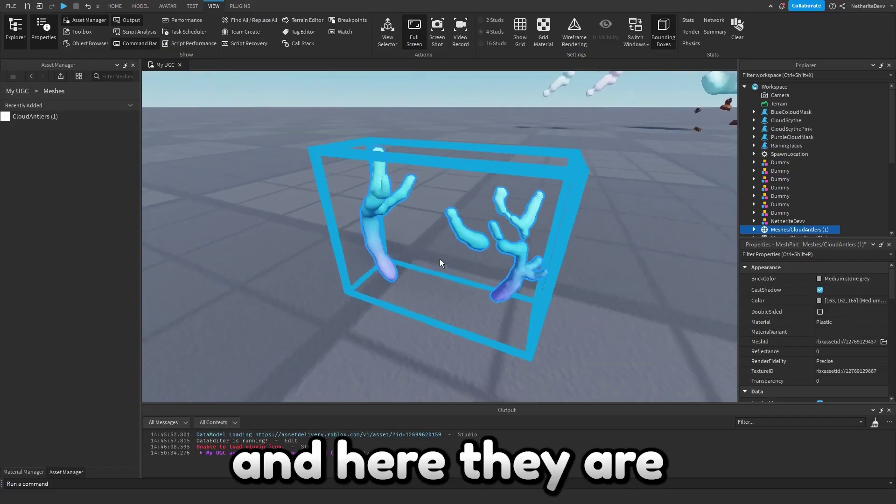
scroll(441, 260, down, 5)
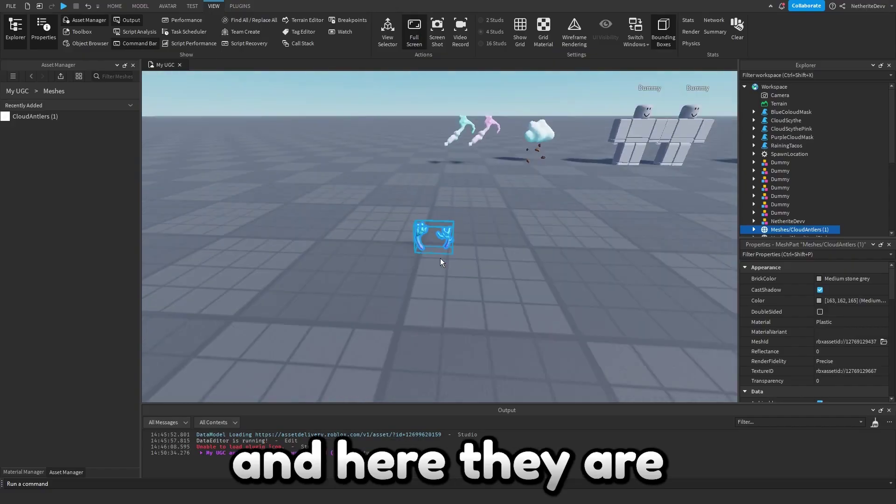
scroll(442, 254, up, 10)
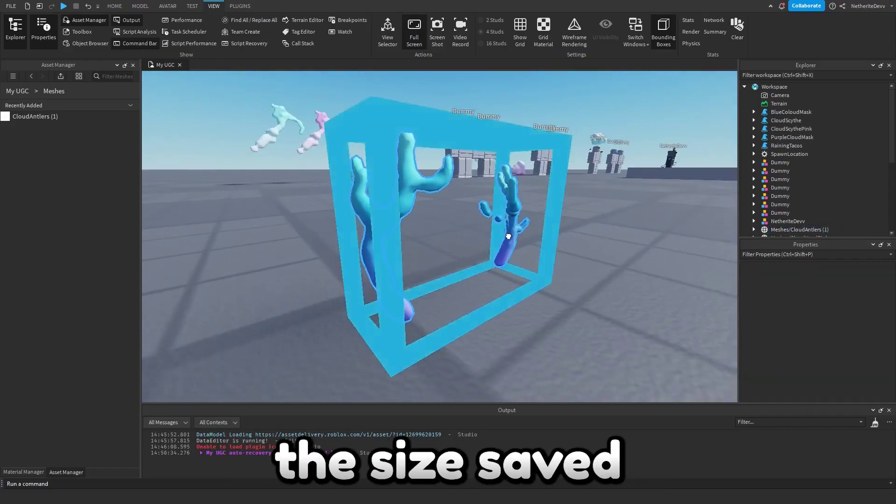
Examine the size and texture of the inserted antlers from several angles and look through their properties
click(508, 236)
right_drag(509, 236, 542, 205)
click(587, 278)
right_drag(588, 278, 667, 243)
key(w)
key(d)
click(455, 288)
scroll(667, 244, down, 3)
scroll(668, 244, up, 2)
scroll(854, 360, down, 1)
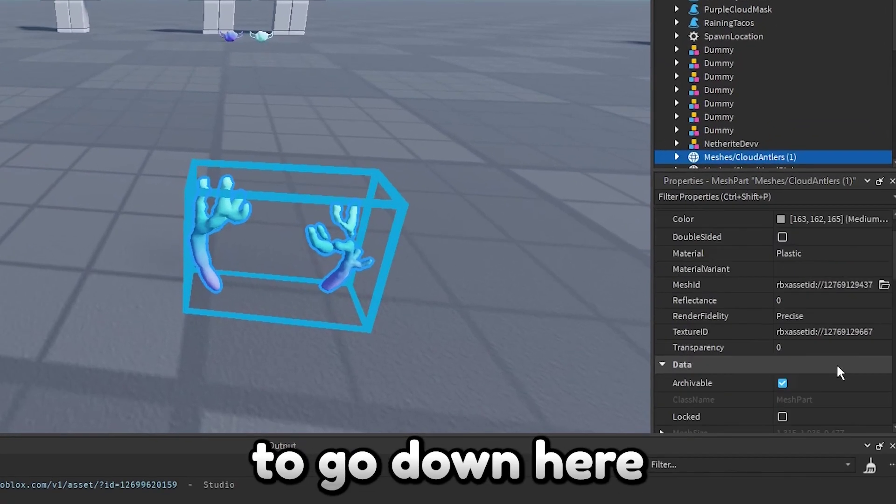
click(839, 331)
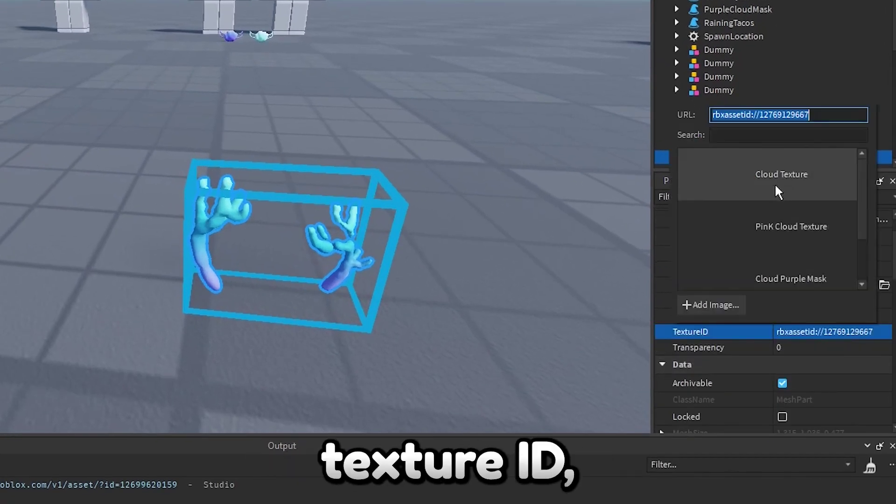
click(812, 329)
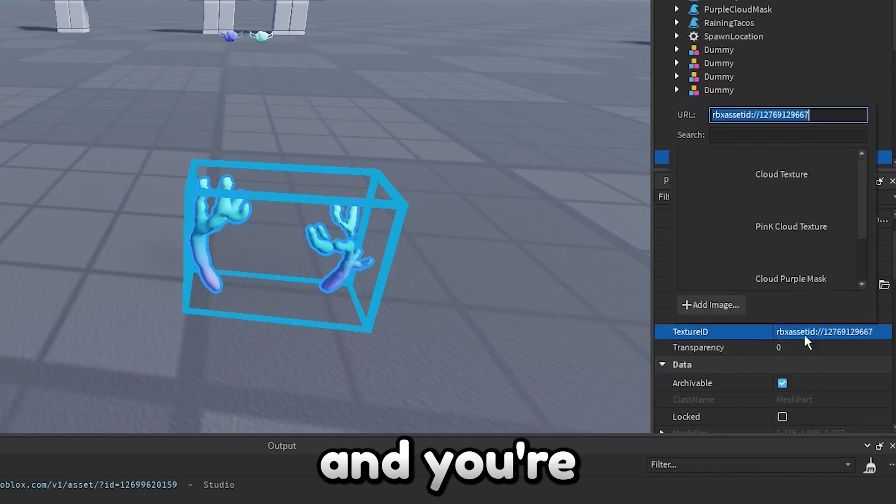
click(699, 305)
click(139, 155)
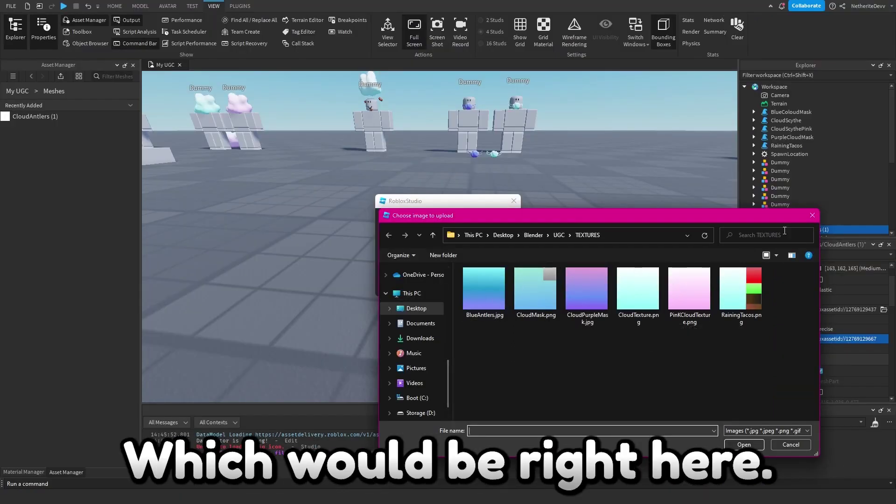
click(812, 217)
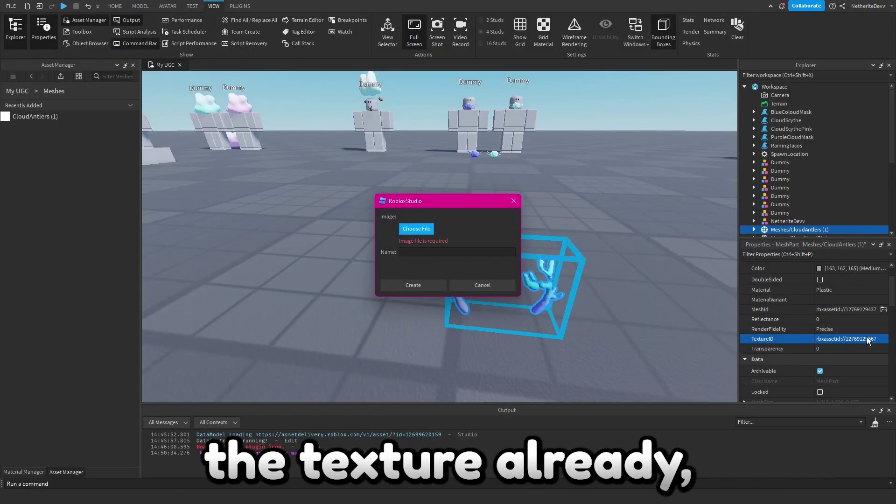
click(410, 229)
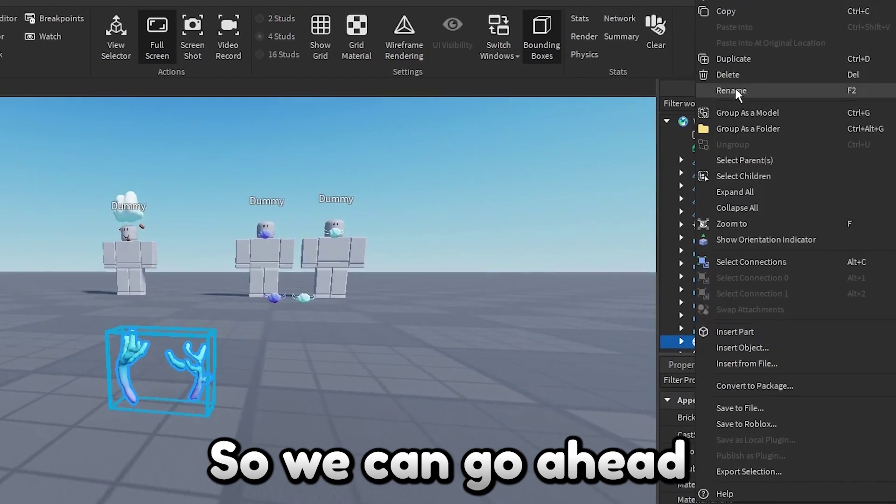
Rename the inserted antler mesh part as CloudAntlers
click(801, 154)
text(C)
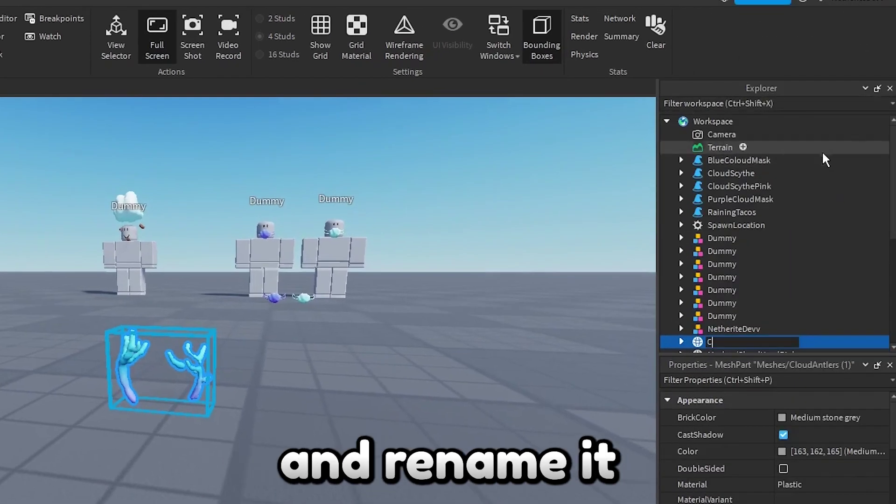
text(loudAntlers)
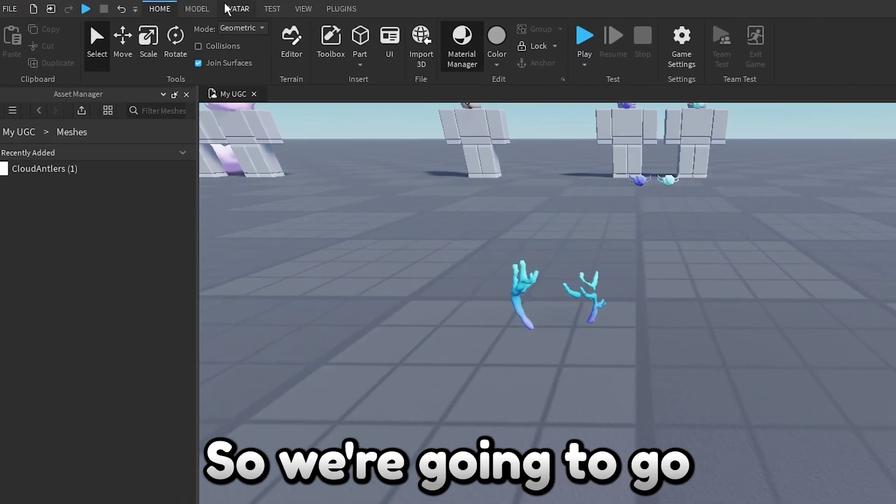
Start the Accessory Fitting Tool with the CloudAntlers mesh as the part to become an accessory
click(197, 9)
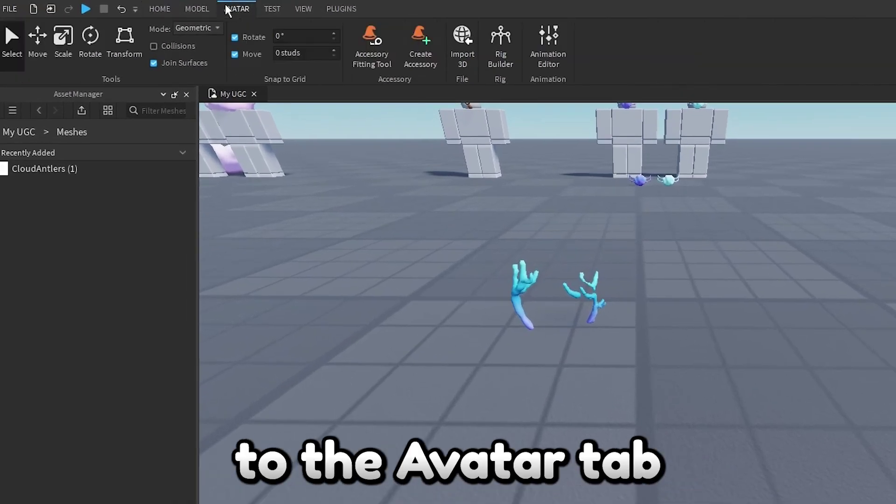
click(372, 42)
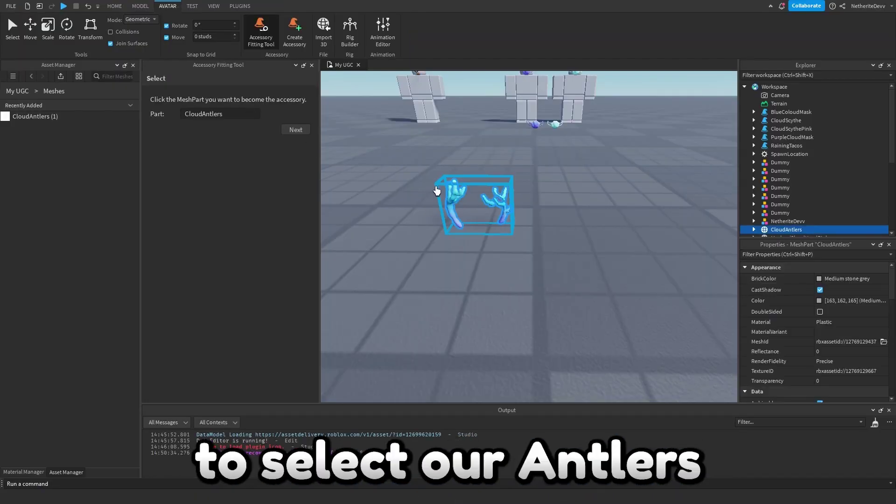
click(301, 132)
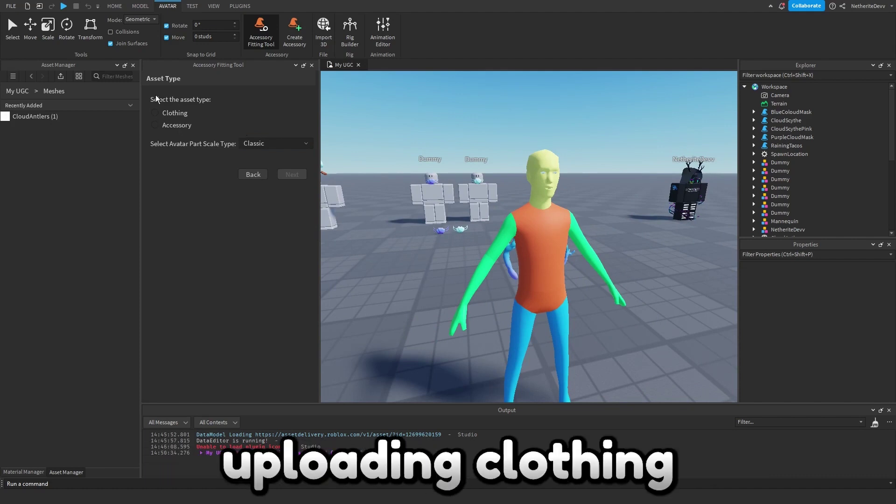
Set the asset type to a Hat accessory and continue with the Classic avatar part scale
click(182, 126)
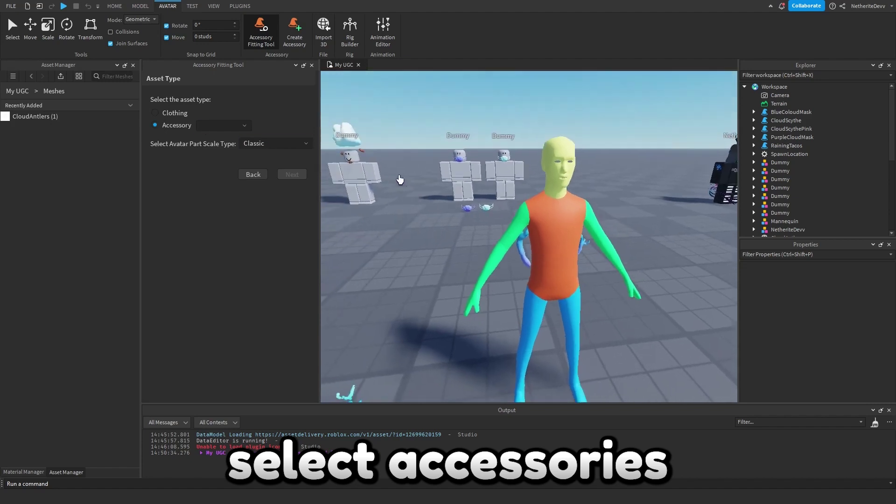
click(229, 126)
click(234, 159)
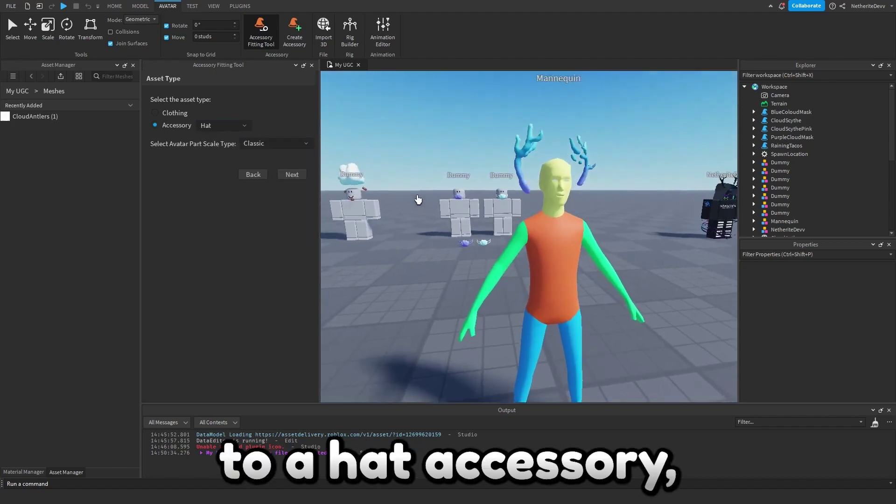
click(302, 176)
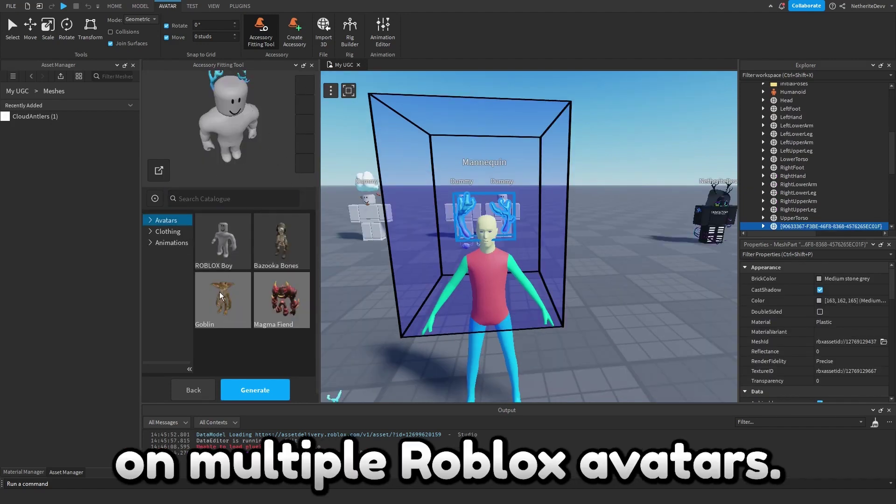
Check the antlers on the preview avatar from several angles and generate the accessory
click(235, 171)
drag(222, 129, 285, 119)
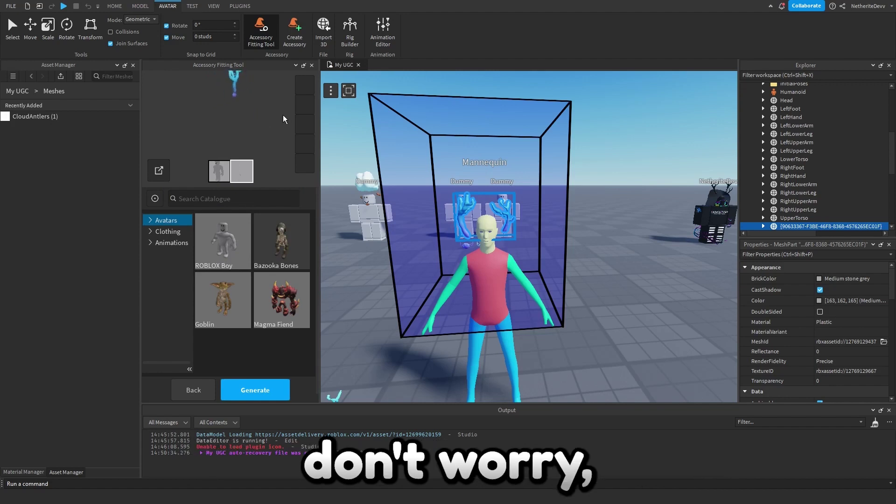
drag(227, 122, 275, 181)
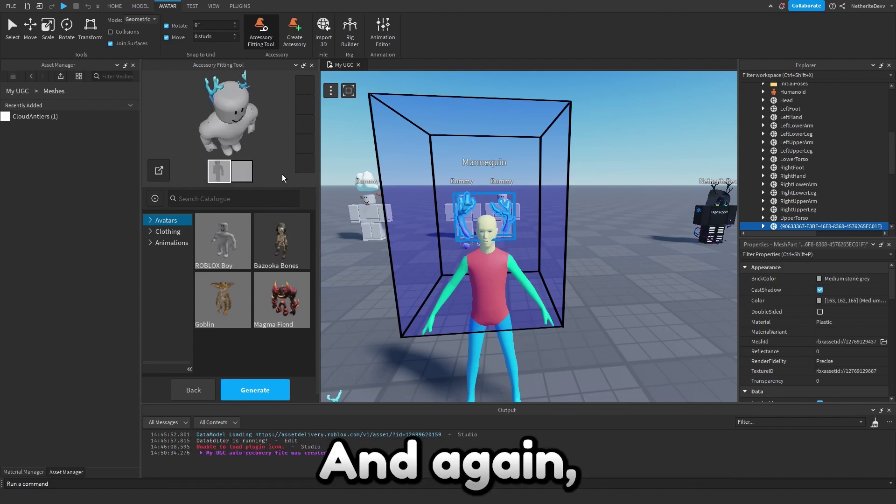
click(234, 173)
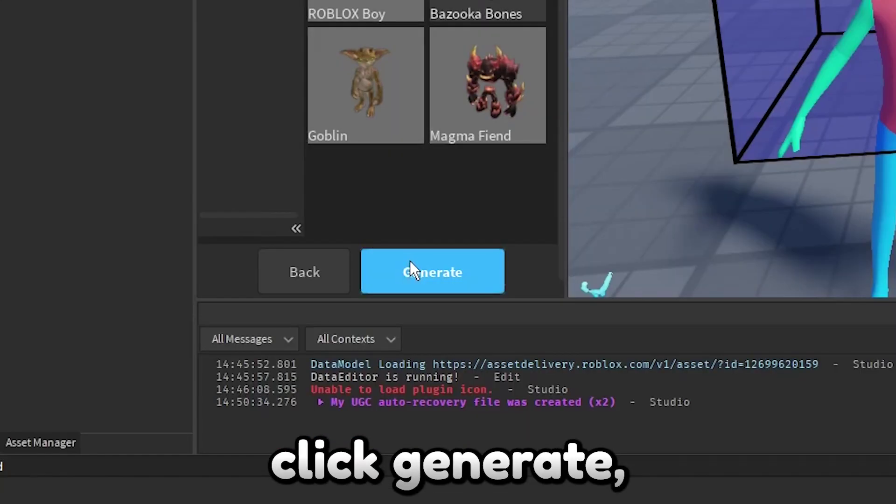
click(410, 262)
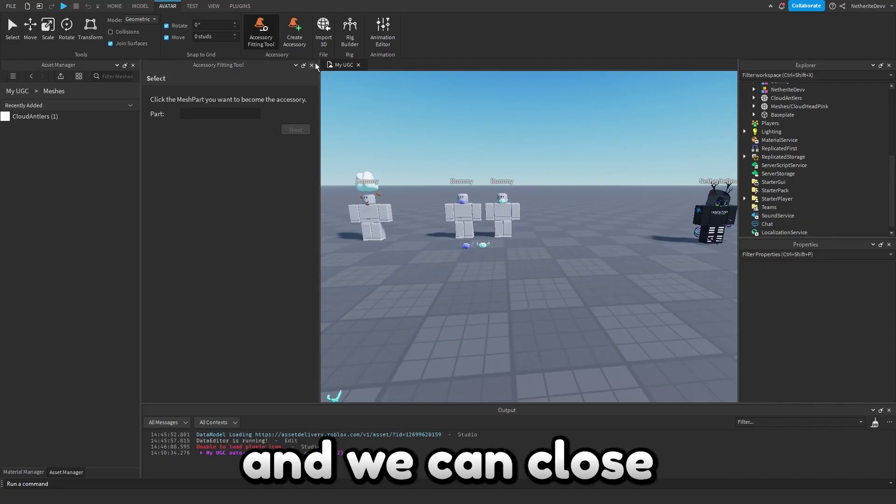
click(317, 66)
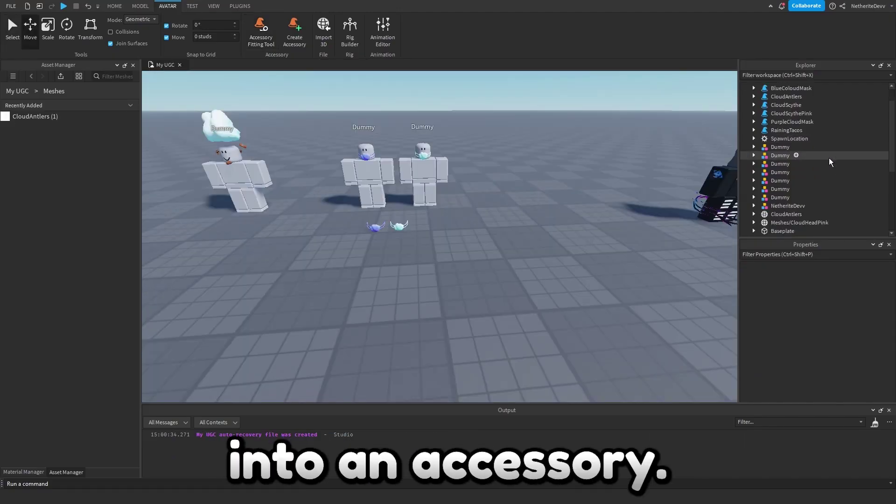
Select the generated CloudAntlers accessory in the Workspace hierarchy
scroll(826, 164, up, 2)
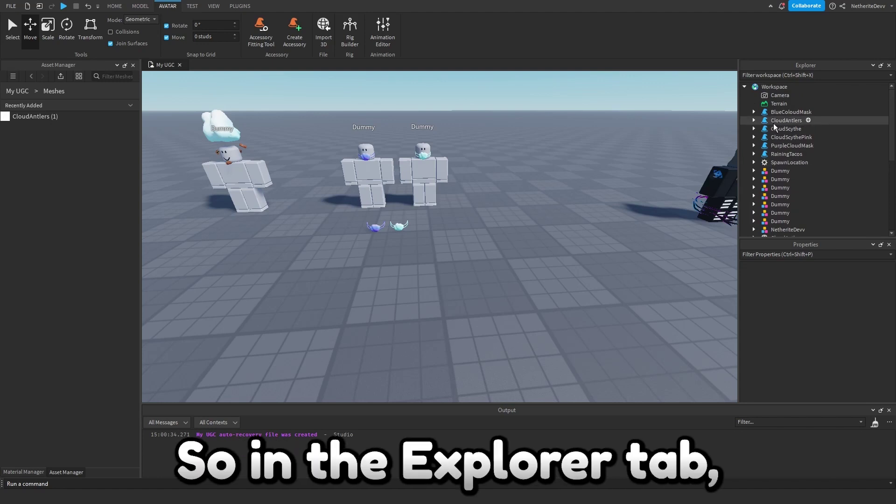
click(786, 120)
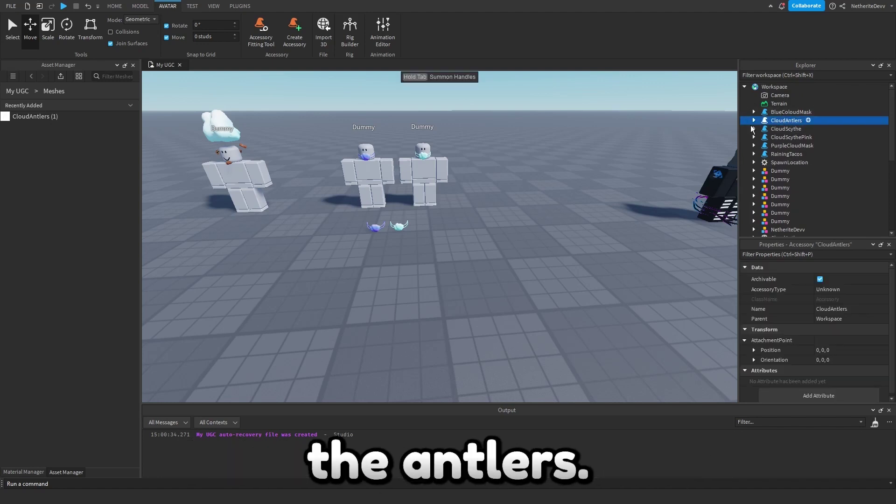
scroll(601, 238, down, 5)
scroll(600, 240, up, 3)
Delete the original CloudAntlers MeshPart from the Workspace, keeping the generated accessory
right_drag(600, 242, 602, 239)
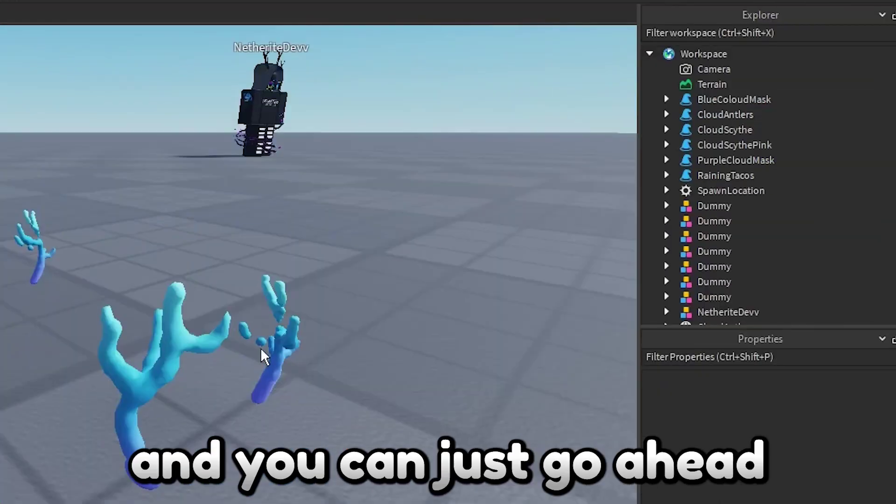
click(260, 348)
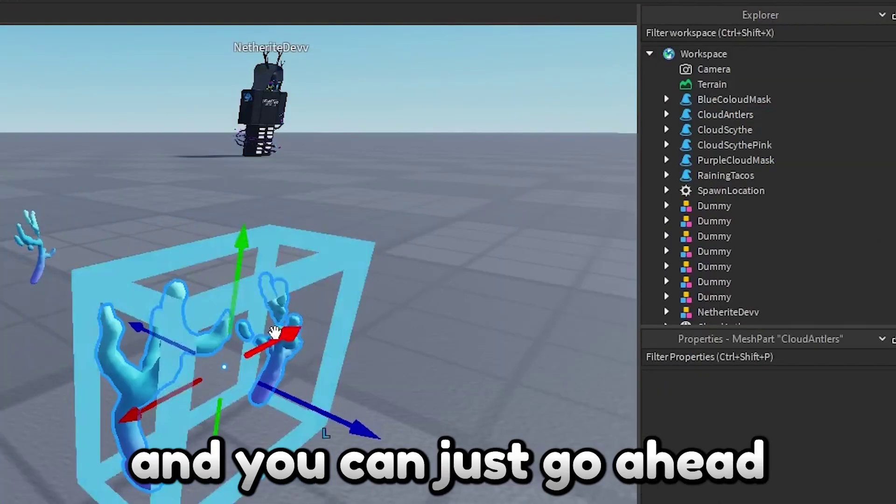
scroll(838, 220, down, 3)
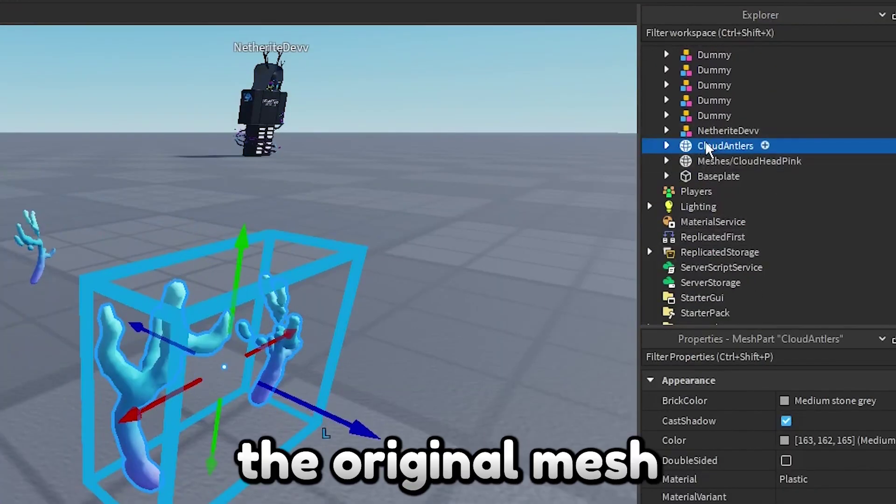
key(Delete)
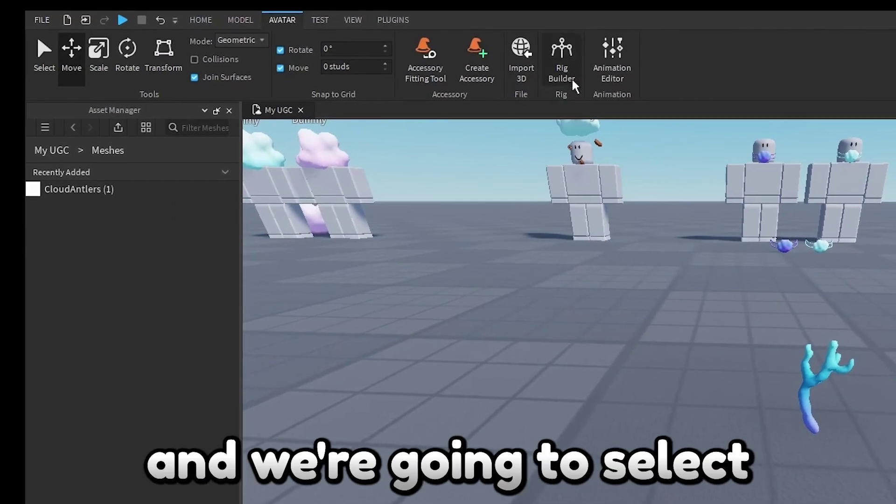
Insert an R15 Block Rig with the Rig Builder and place it on the baseplate near the antlers
click(561, 53)
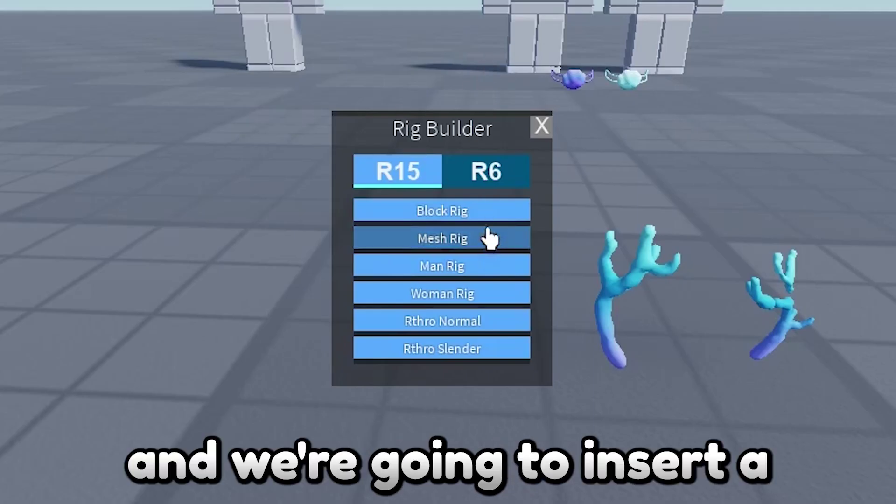
click(456, 220)
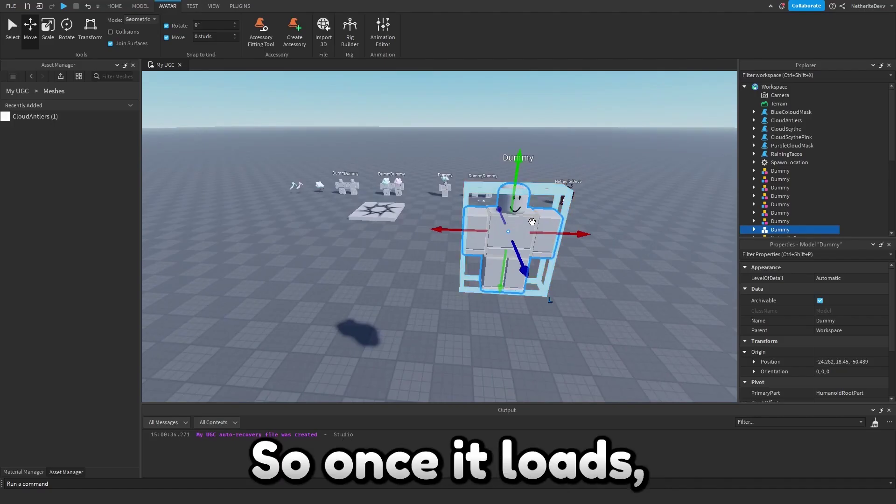
drag(532, 217, 464, 208)
scroll(465, 208, up, 3)
click(546, 246)
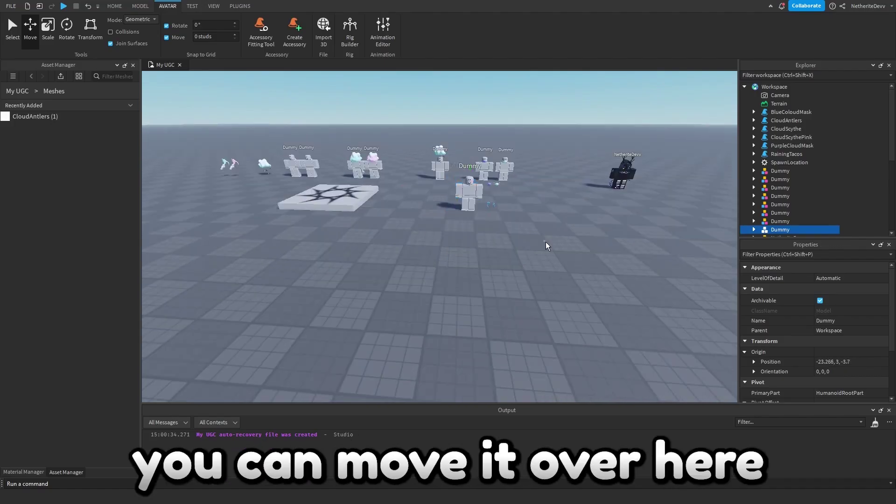
right_drag(546, 246, 508, 241)
scroll(509, 240, up, 2)
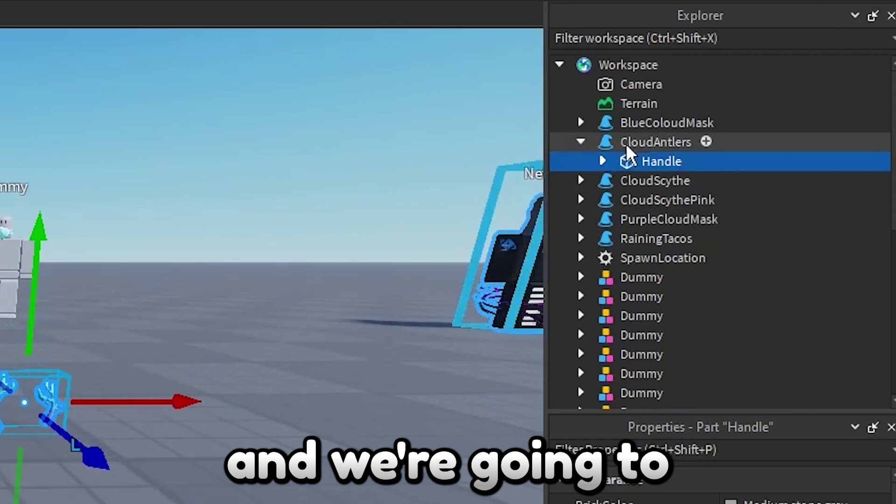
Put the CloudAntlers accessory into the new Dummy rig so the rig wears it
click(758, 121)
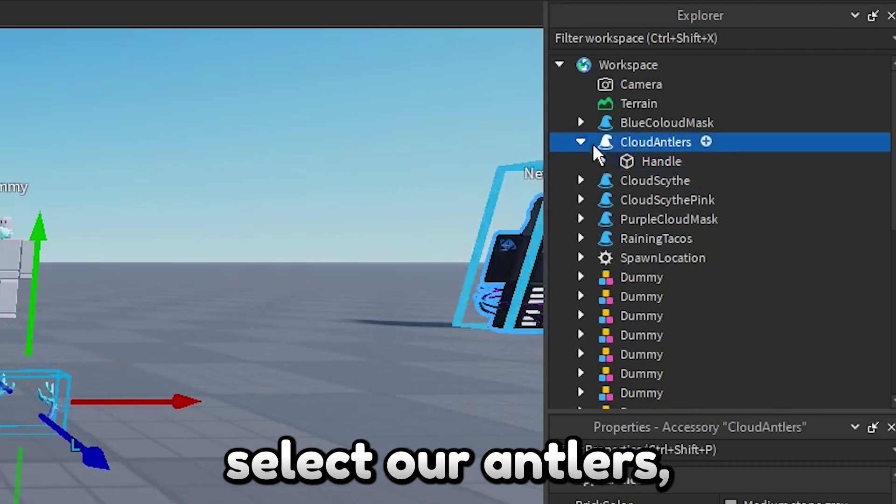
click(581, 142)
drag(665, 158, 641, 117)
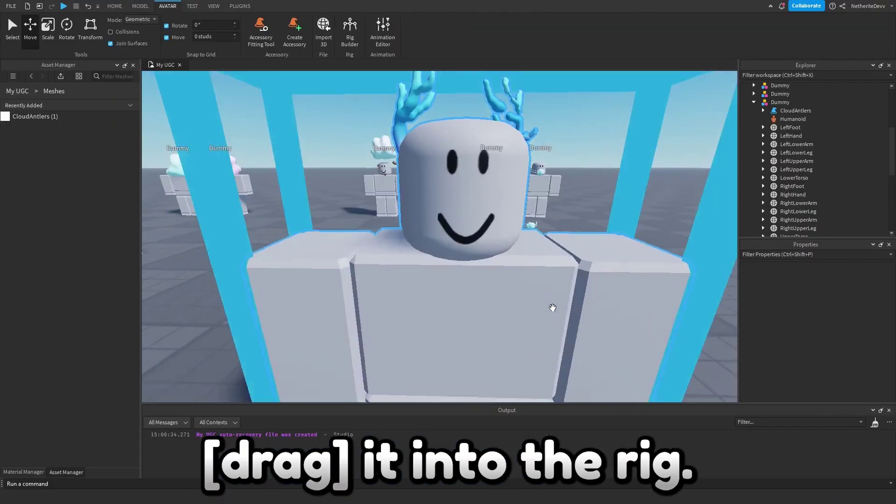
click(763, 111)
scroll(589, 204, up, 5)
scroll(589, 204, down, 5)
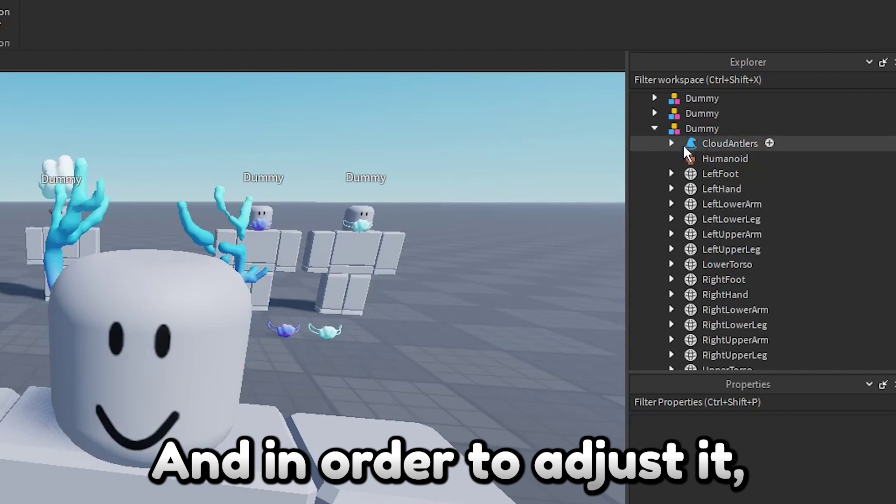
Adjust the antlers' height on the head by moving the Handle's HatAttachment vertically to a position of about 0, -0.263, 0
click(673, 144)
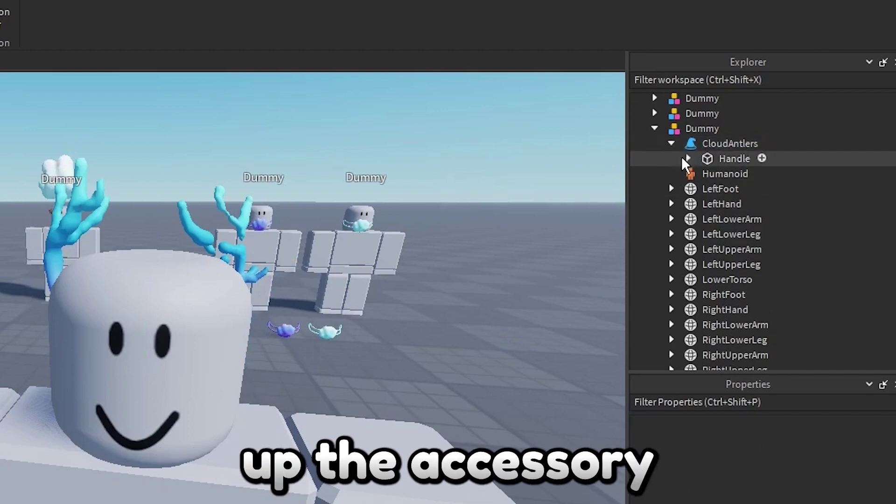
click(687, 159)
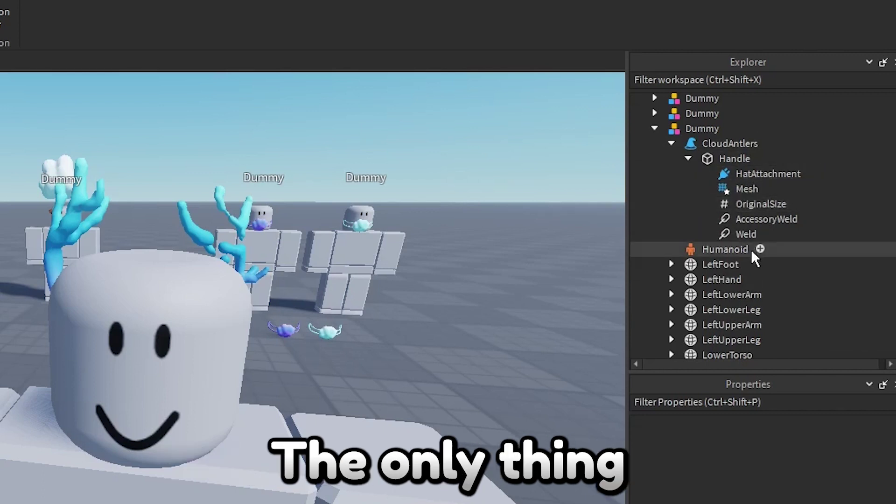
click(748, 175)
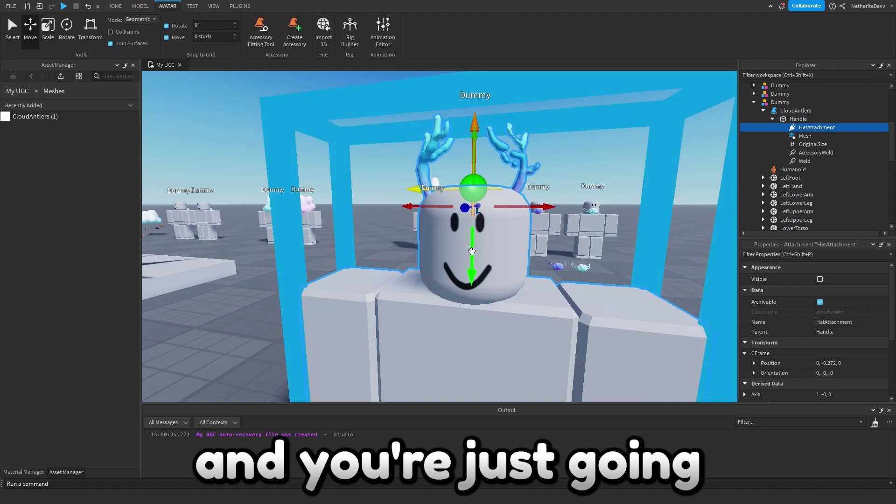
drag(472, 251, 472, 253)
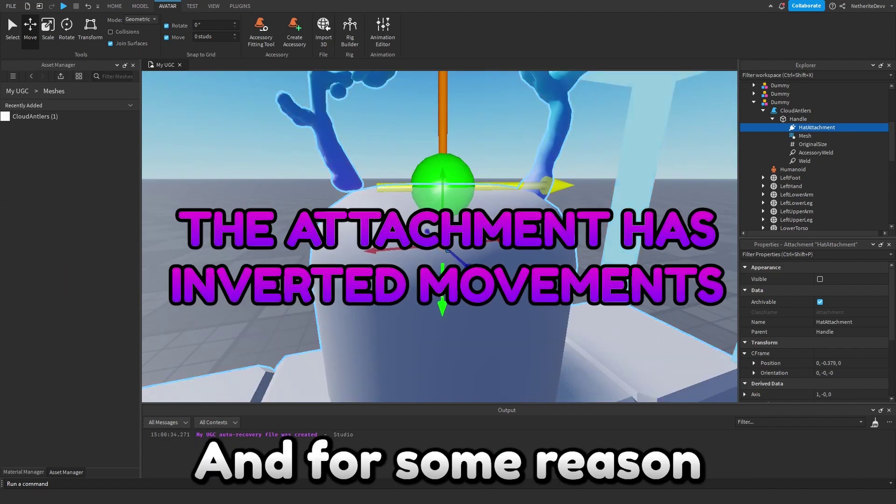
drag(444, 296, 444, 285)
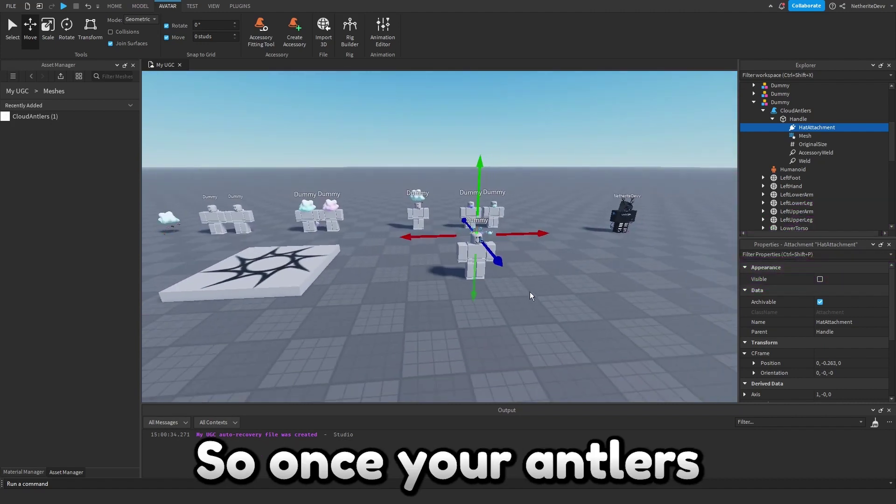
scroll(530, 295, up, 5)
click(537, 332)
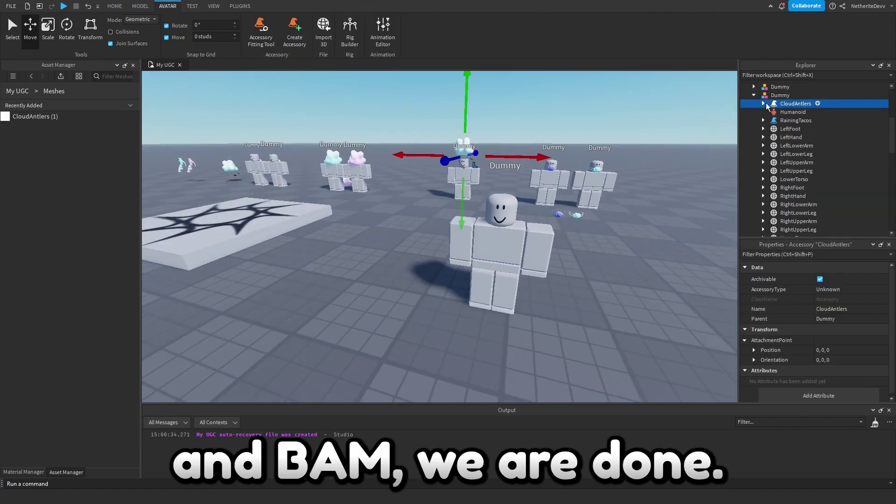
Try the CloudAntlers accessory on the dummy that already wears the RainingTacos hat
drag(767, 107, 789, 160)
drag(791, 115, 791, 115)
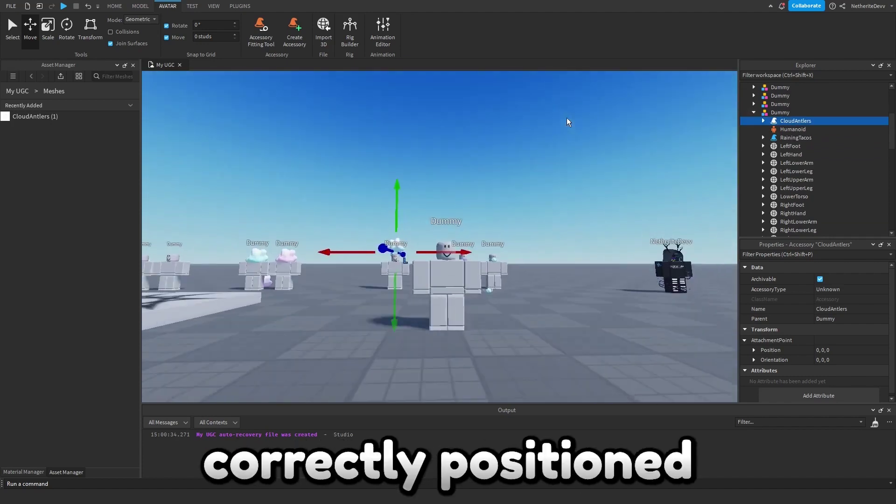
right_drag(567, 118, 567, 121)
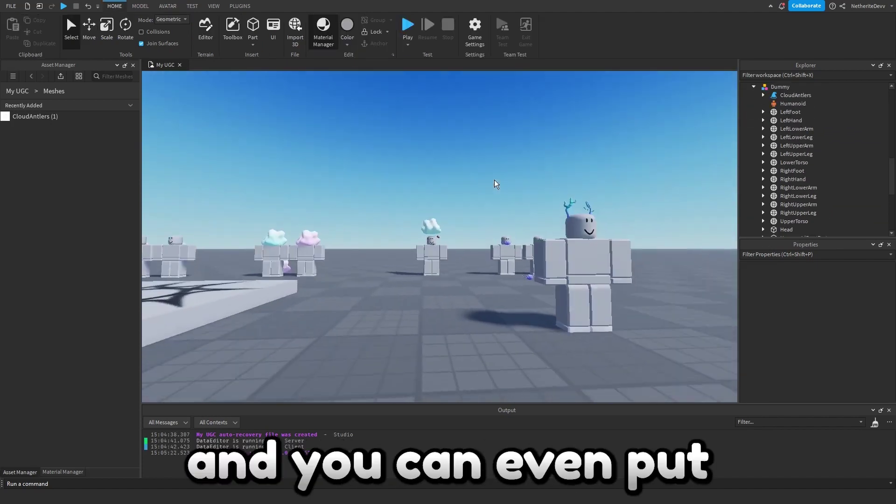
Examine the antlers fitted on the dummy and the UGC items on the Talent Hub creator page in the browser
scroll(496, 183, up, 10)
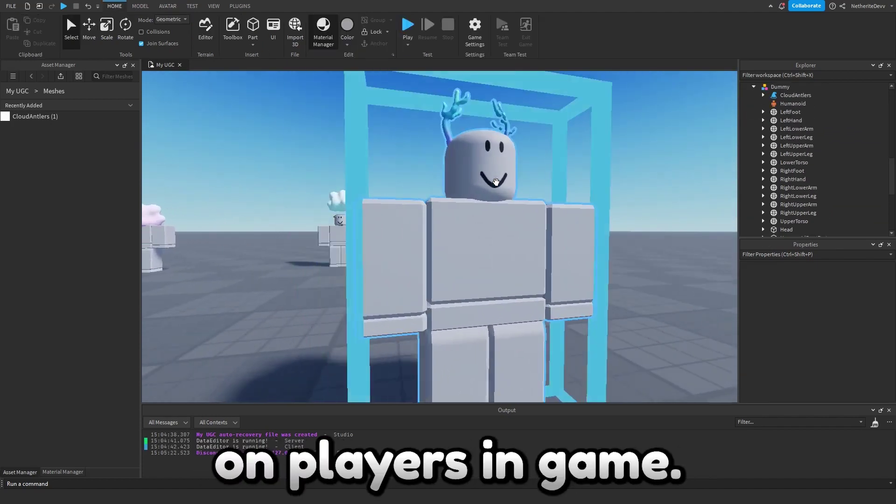
scroll(496, 183, down, 5)
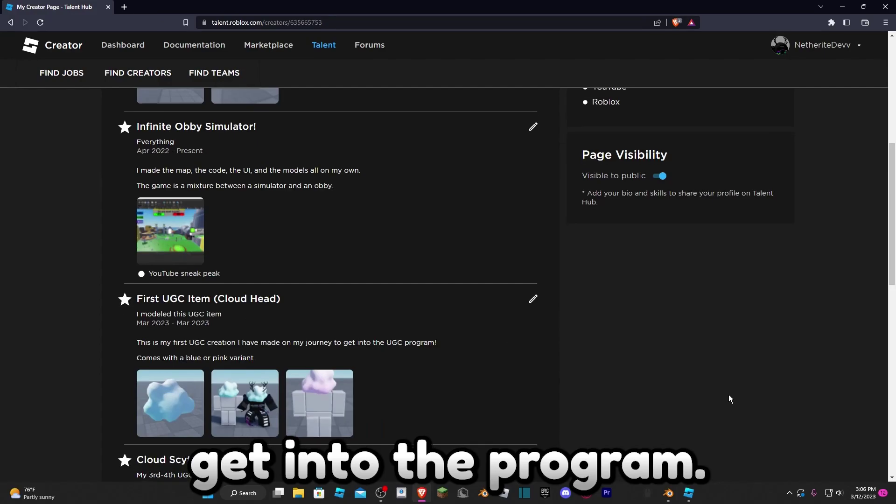
scroll(729, 394, down, 5)
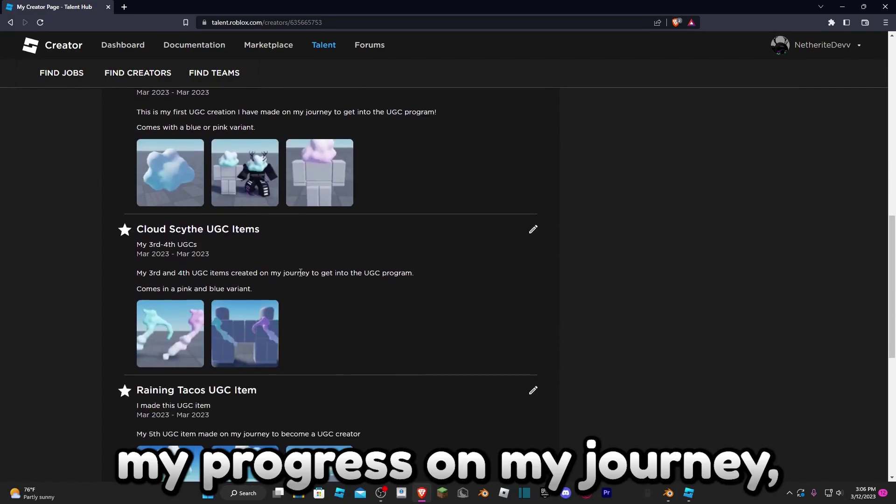
scroll(336, 280, down, 8)
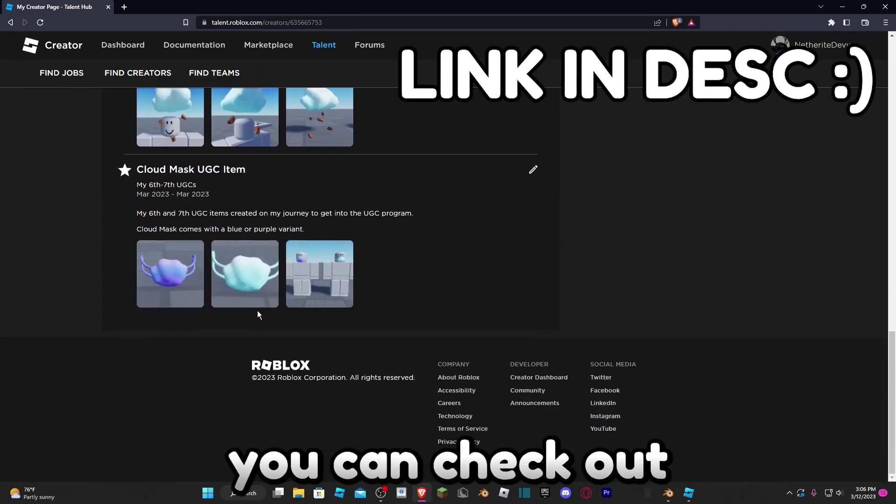
scroll(283, 292, up, 8)
scroll(267, 298, up, 10)
scroll(312, 310, down, 15)
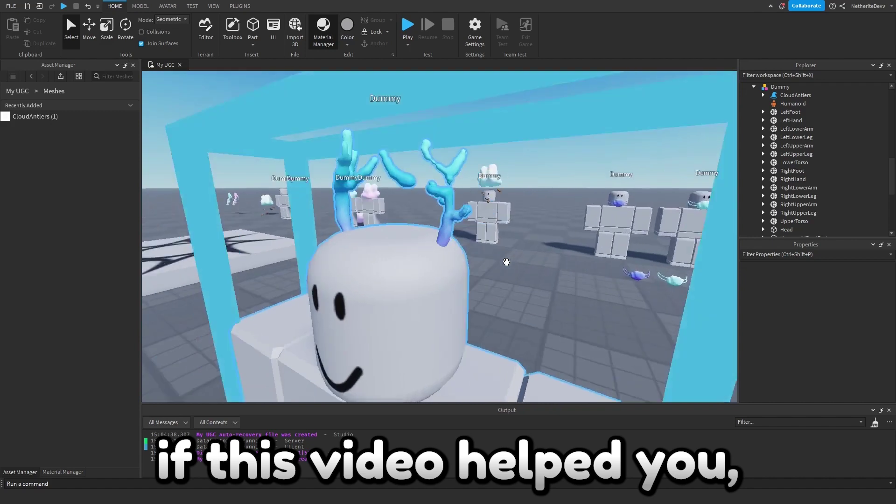
scroll(508, 267, down, 5)
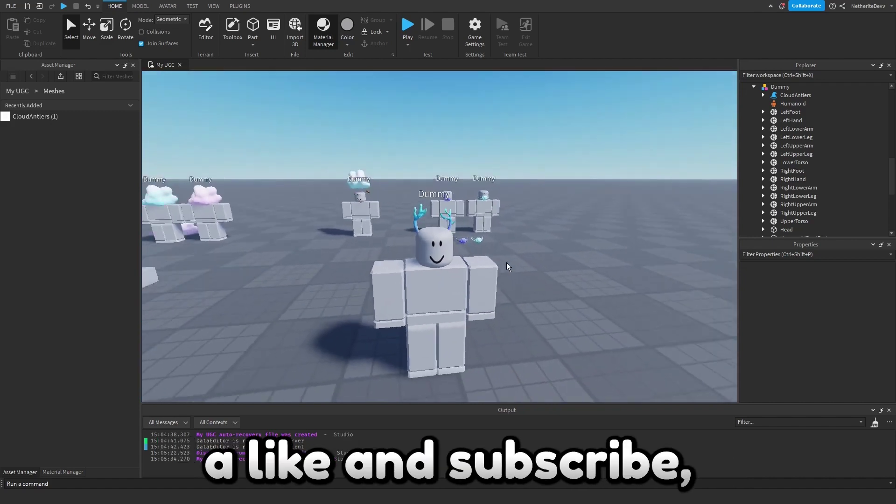